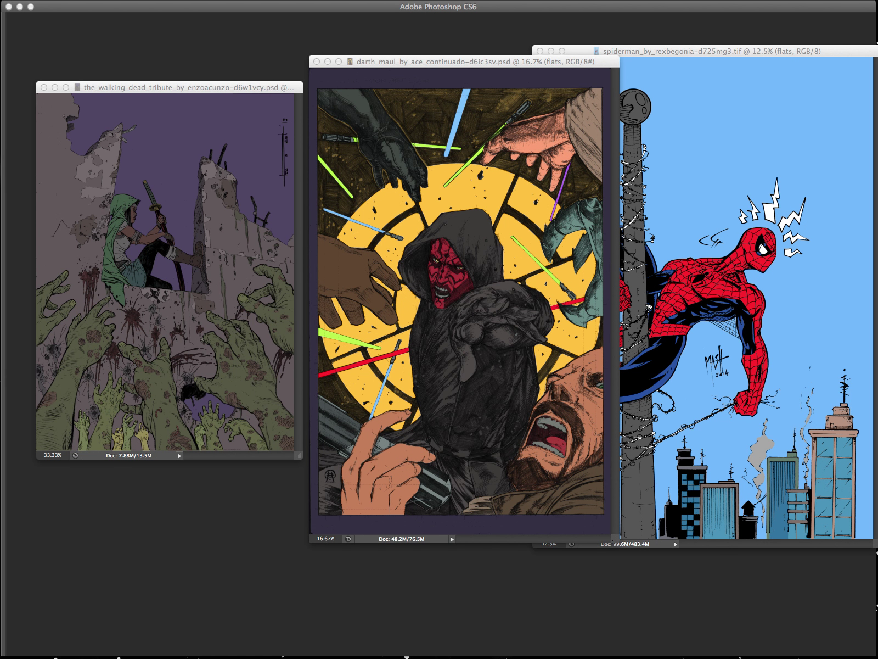
Step: Move the Walking Dead window inward and shift the Darth Maul window to uncover the Spider-Man artwork
left_click_drag(264, 90, 323, 106)
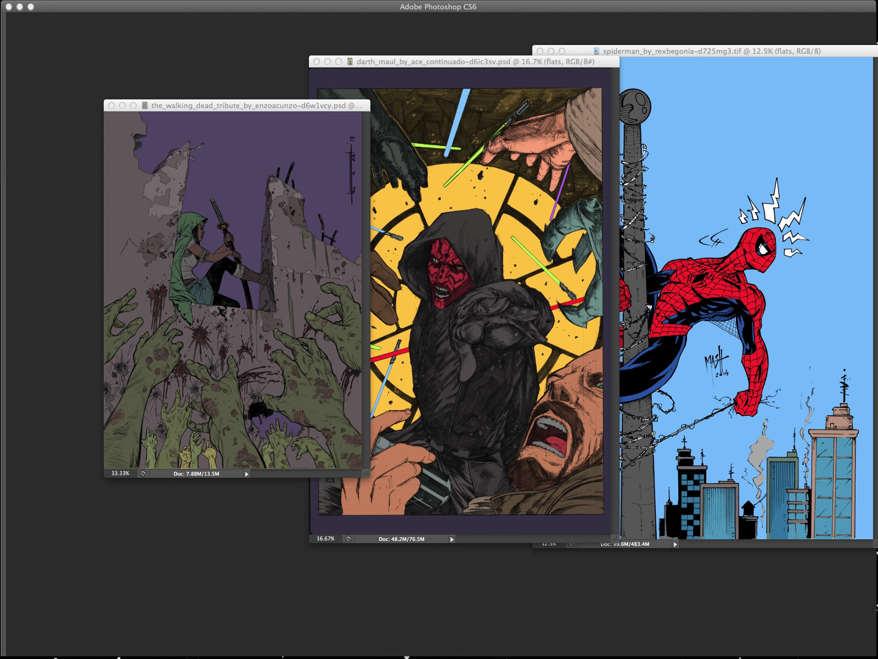
left_click(501, 60)
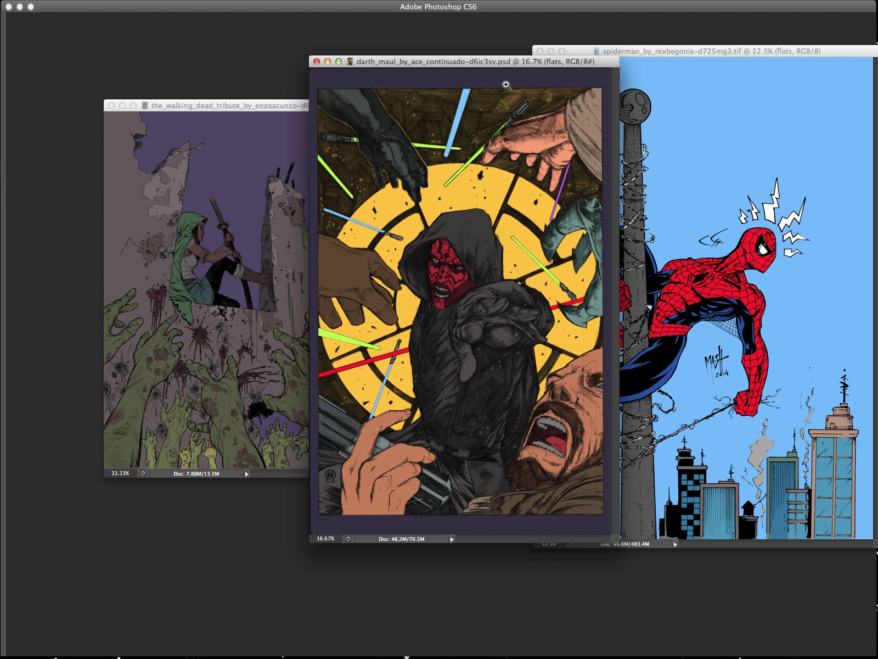
left_click_drag(558, 62, 398, 65)
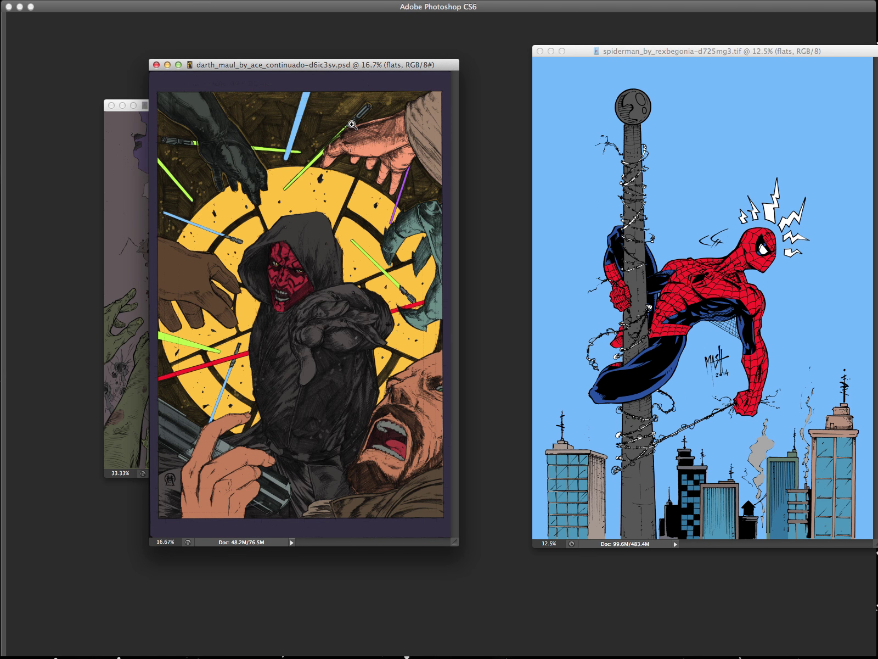
Step: Bring the Spider-Man document to the front and view it full screen with the tool panels displayed
left_click_drag(652, 45, 650, 47)
left_click_drag(786, 53, 610, 44)
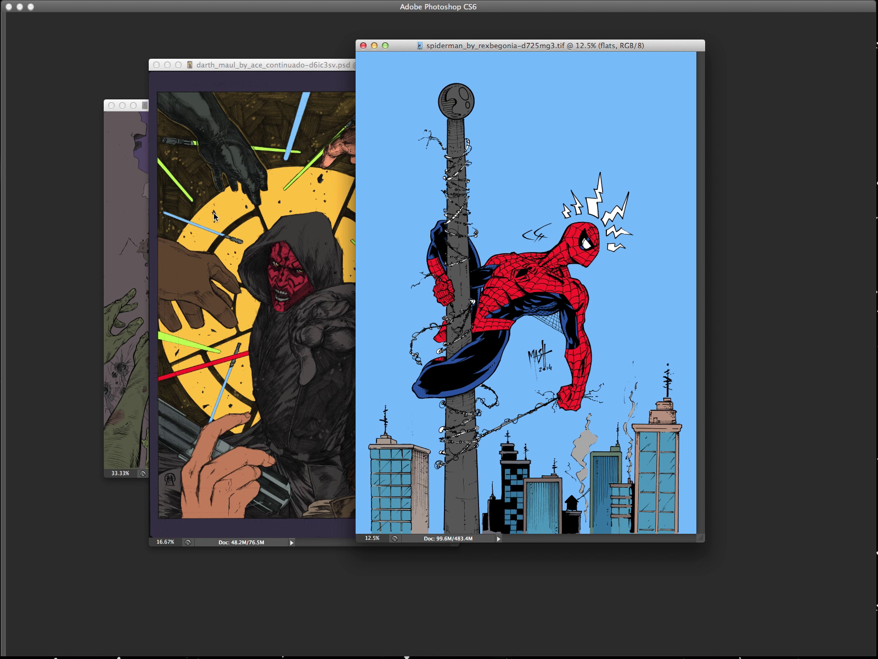
key("f")
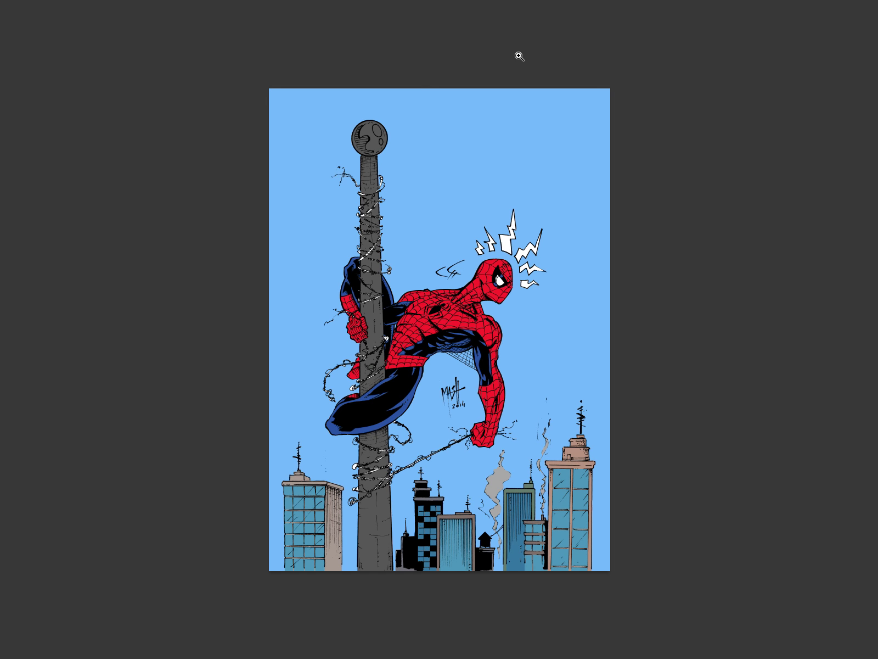
key("Tab")
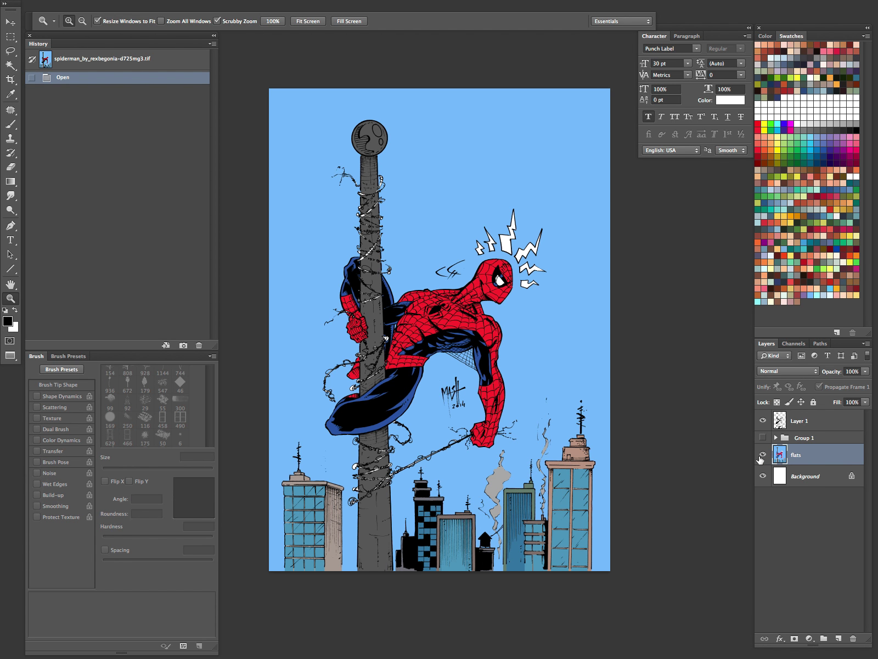
Step: Copy the blue sky from the flats layer to a new layer with the Magic Wand and lock its transparent pixels
key("w")
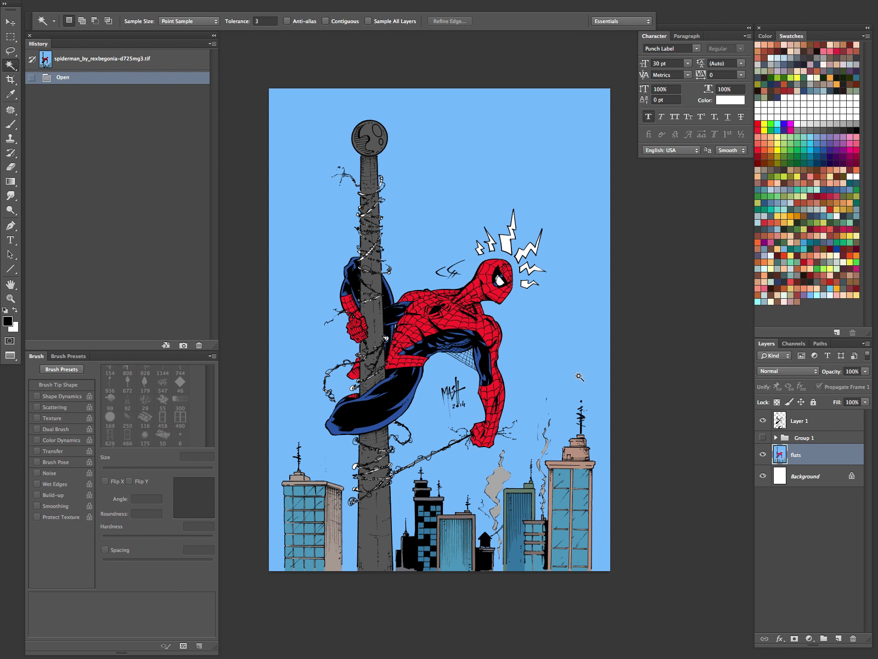
left_click(582, 373)
key("ctrl+j")
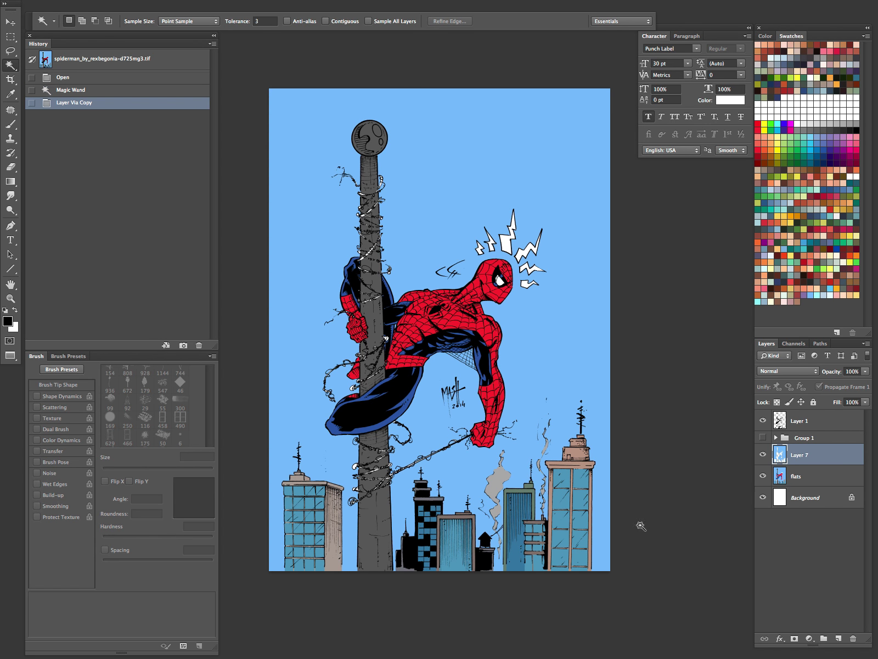
left_click(777, 402)
left_click(763, 476)
left_click(764, 476)
Step: Apply two blue Overlay gradients from the top of the copied sky downward, using a different blue swatch for each
left_click(807, 240)
key("ctrl+minus")
key("g")
left_click_drag(421, 61, 430, 354)
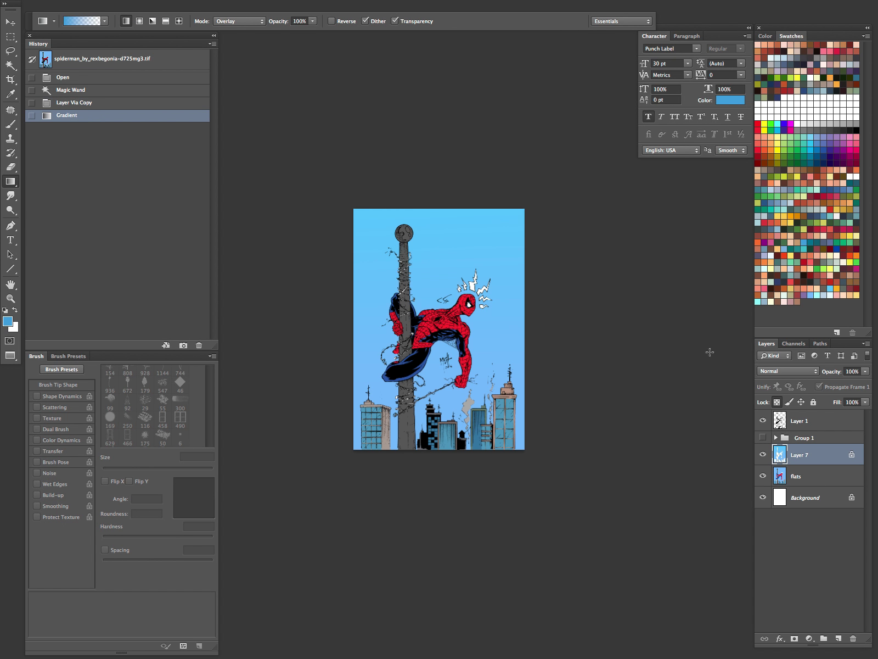
left_click(769, 200)
left_click_drag(423, 89, 425, 430)
Step: Lighten the lower sky with two white gradients running upward from below the buildings
key("d")
key("x")
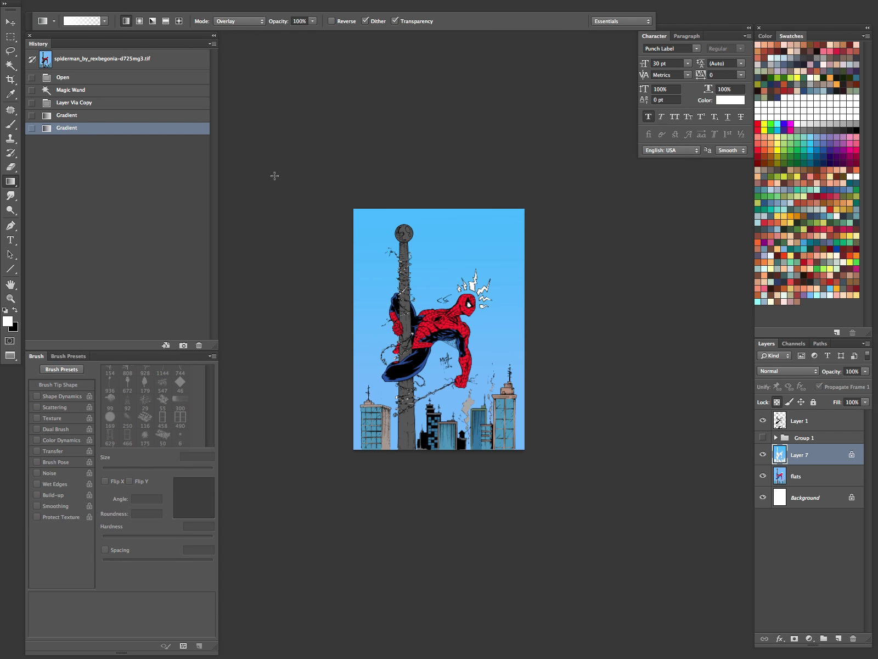
left_click(245, 21)
left_click(242, 8)
left_click_drag(447, 571, 445, 190)
left_click_drag(452, 576, 462, 190)
Step: Paint white clouds across both sides of the sky with the Soft cloud brush at an enlarged size
key("z")
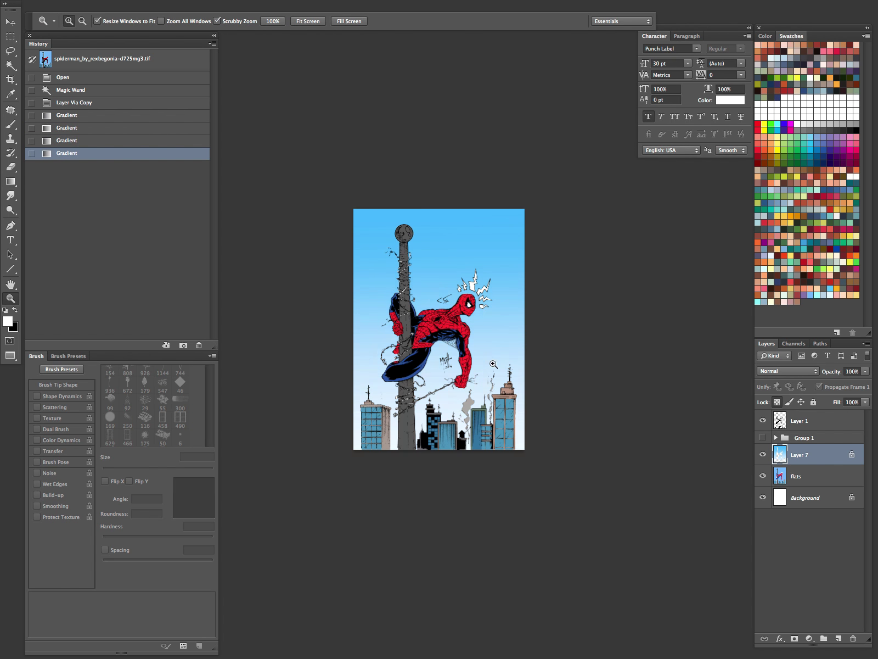
left_click(508, 424)
key("b")
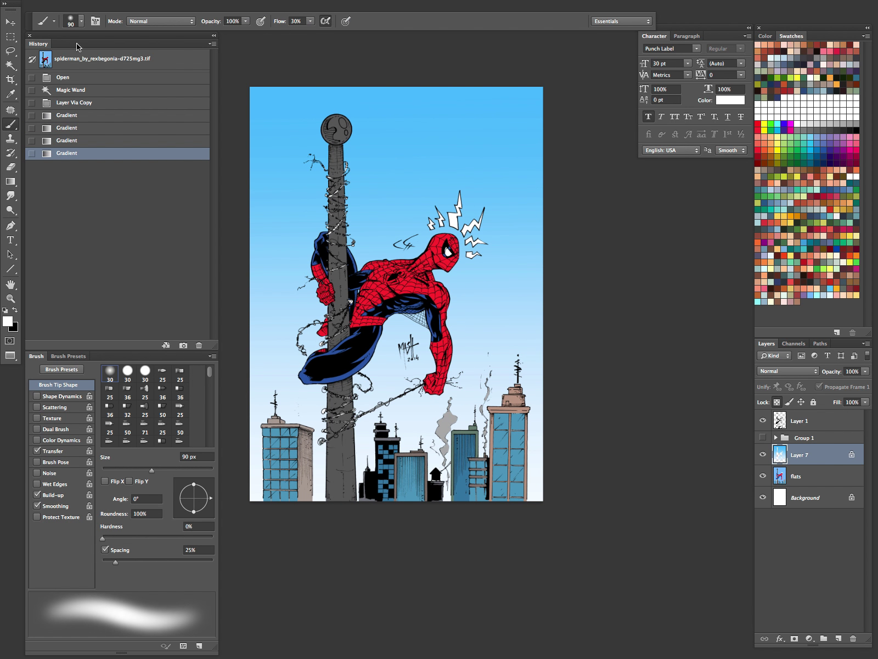
left_click(53, 22)
left_click_drag(156, 166, 164, 421)
left_click(102, 364)
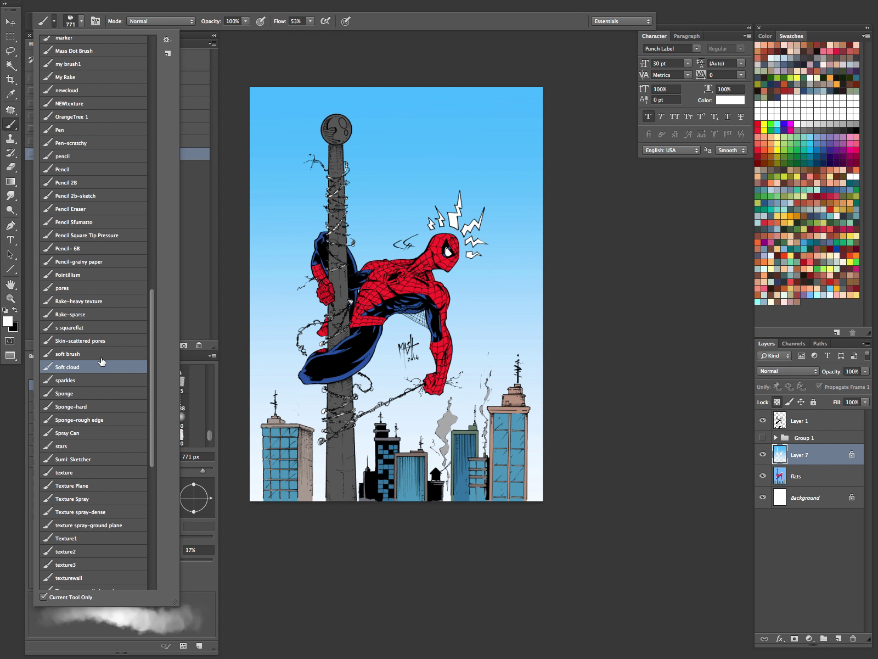
left_click(350, 59)
key("bracketright")
key("bracketright")
mouse_move(528, 135)
left_mouse_down()
mouse_move(506, 146)
mouse_move(435, 197)
mouse_move(324, 193)
left_mouse_up()
left_click_drag(531, 157, 458, 148)
mouse_move(316, 241)
left_mouse_down()
mouse_move(245, 255)
mouse_move(236, 196)
mouse_move(288, 280)
left_mouse_up()
Step: Review the painted sky at different zoom levels and delete its layer, Layer 7
key("Tab")
left_click(494, 347, "super")
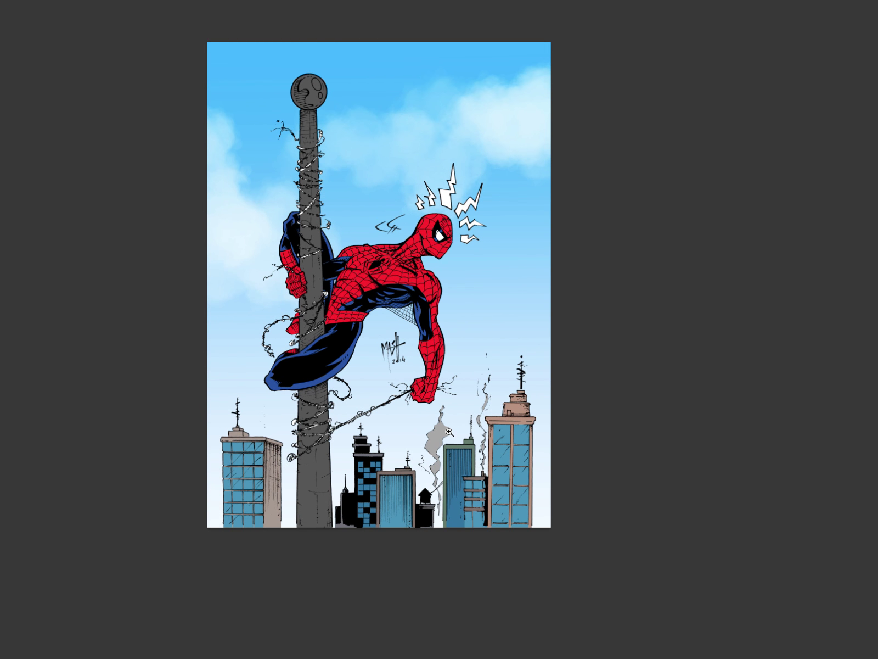
key("Tab")
left_click_drag(515, 398, 426, 464)
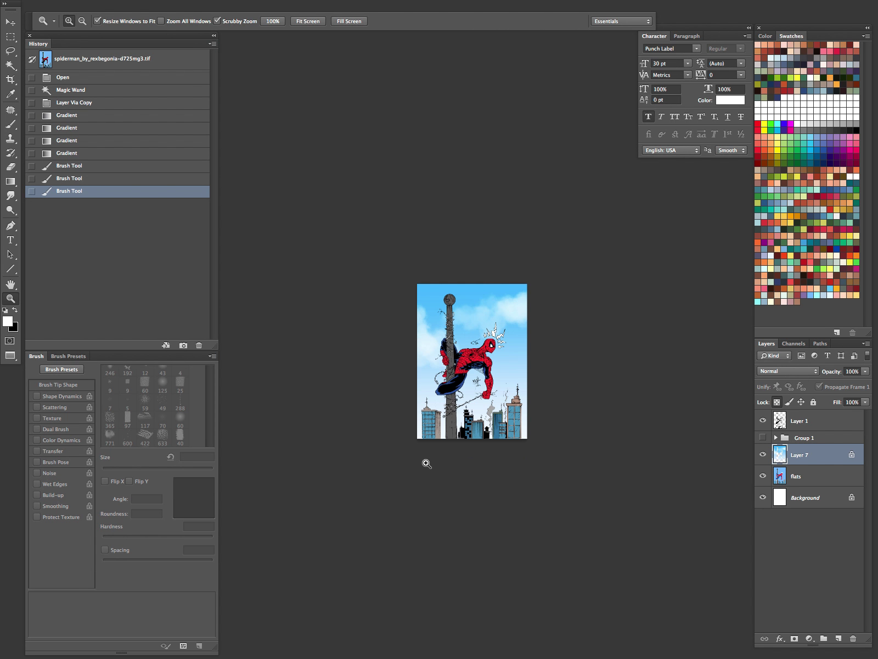
left_click_drag(529, 423, 515, 489)
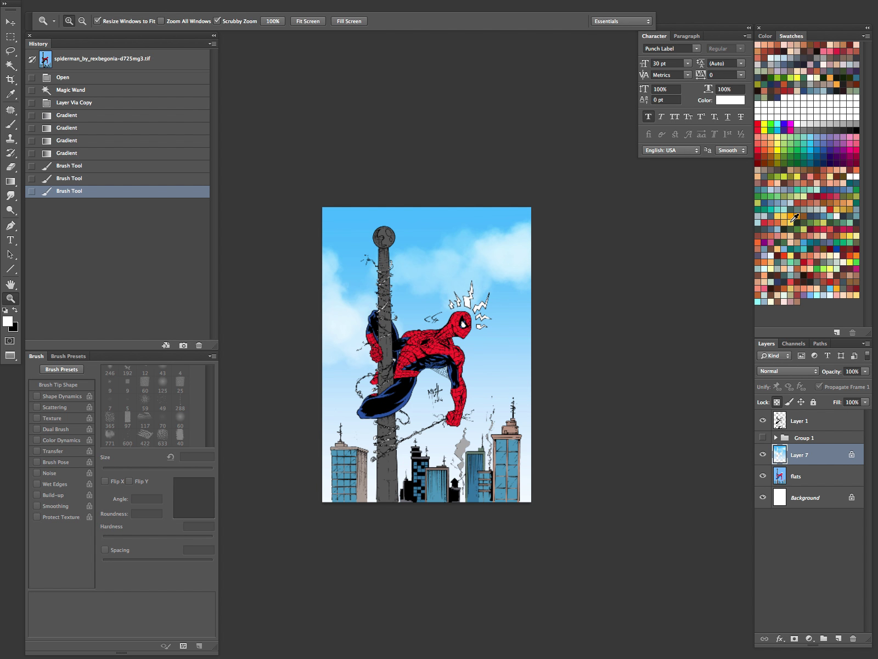
left_click(762, 454)
left_click_drag(812, 456, 853, 638)
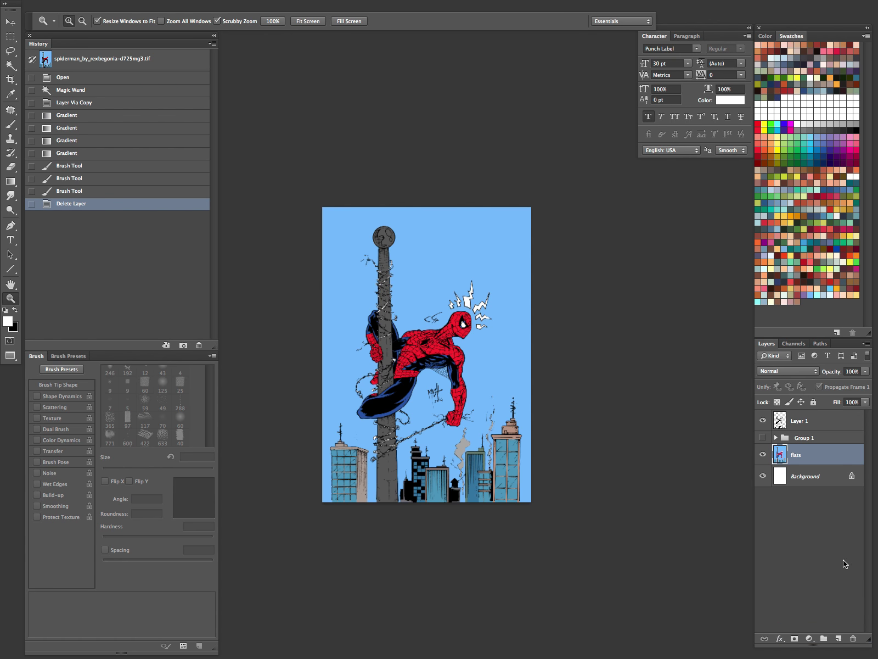
Step: Expand Group 1 and display only its Layer 6 together with the flats layer under the line art
left_click(776, 438)
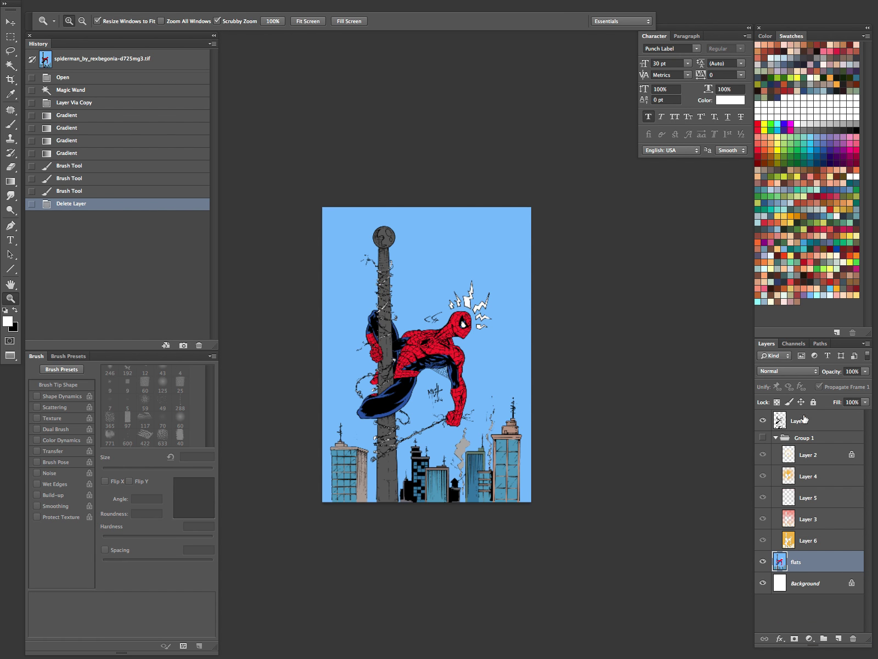
left_click(763, 438)
left_click_drag(762, 455, 763, 561)
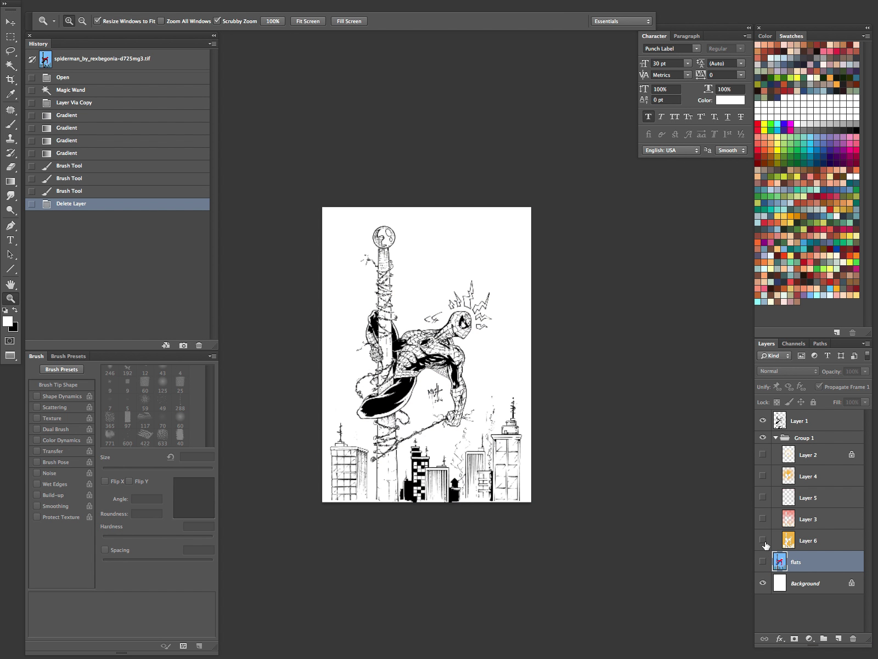
left_click(763, 540)
left_click(763, 561)
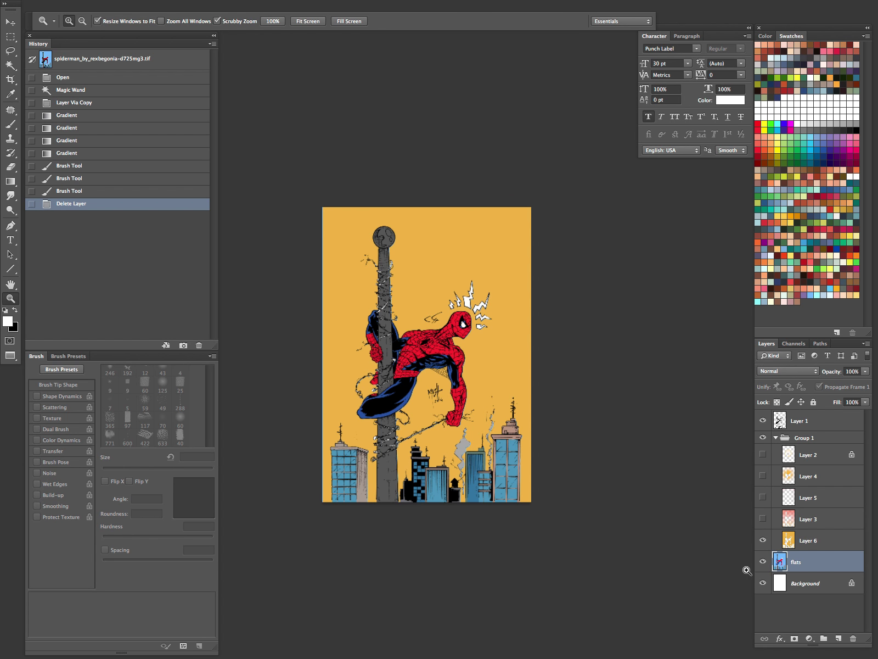
Step: Inspect the edges of the orange sky around the smoke and fist while toggling the flats layer's visibility
left_click(467, 440)
left_click_drag(506, 424, 499, 420)
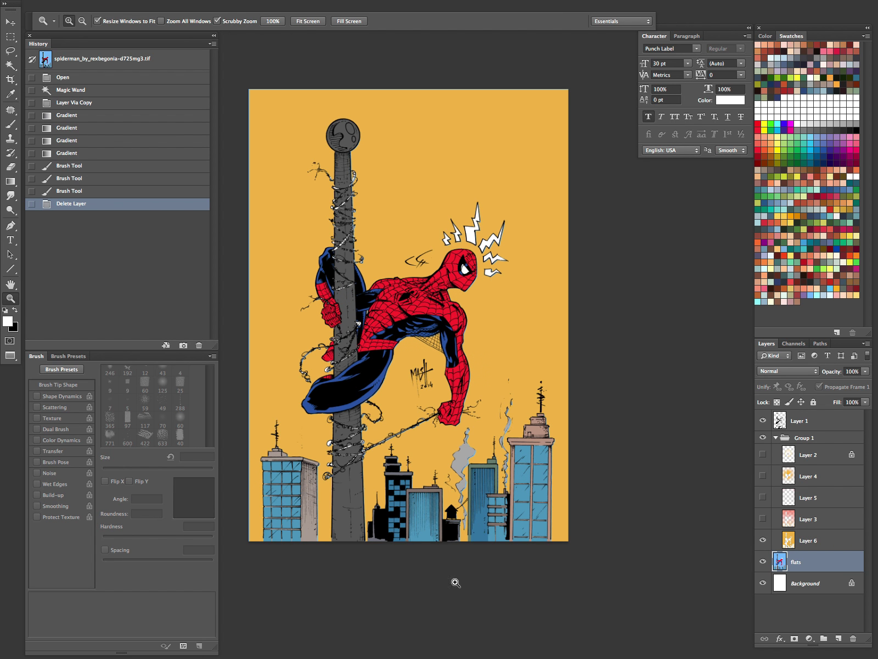
left_click_drag(466, 471, 489, 505)
left_click(763, 562)
left_click(763, 562)
left_click(763, 562)
left_click(763, 562)
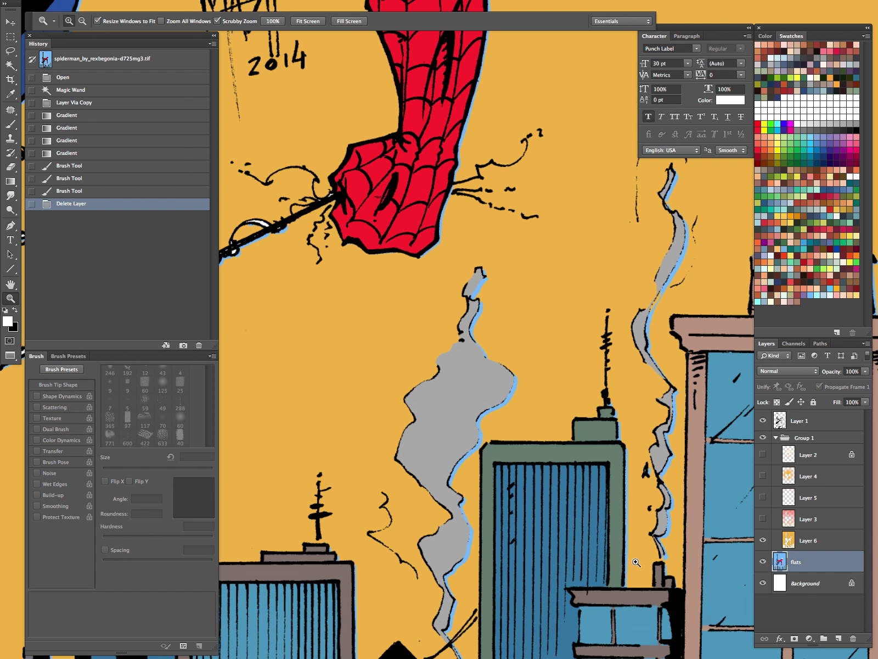
Step: Revert the document to its opening snapshot, show Group 1, and compare the sky with Layer 6 on and off
left_click(95, 68)
left_click(764, 438)
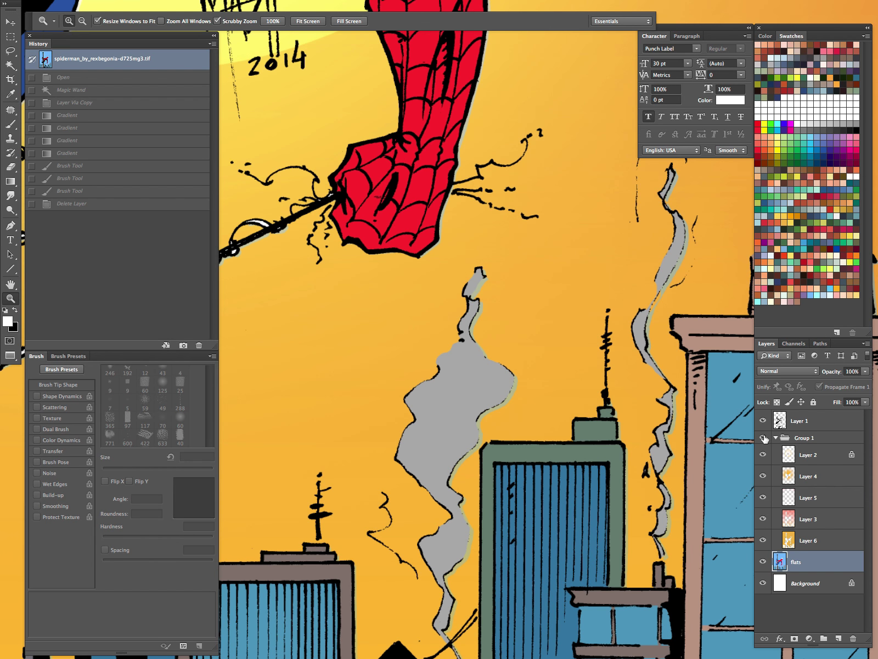
left_click(763, 540)
left_click(763, 541)
left_click(763, 540)
left_click(765, 540)
Step: Try nudging Group 1 to the left to align its sky with the line art, and undo the nudge
left_click(807, 438)
key("v")
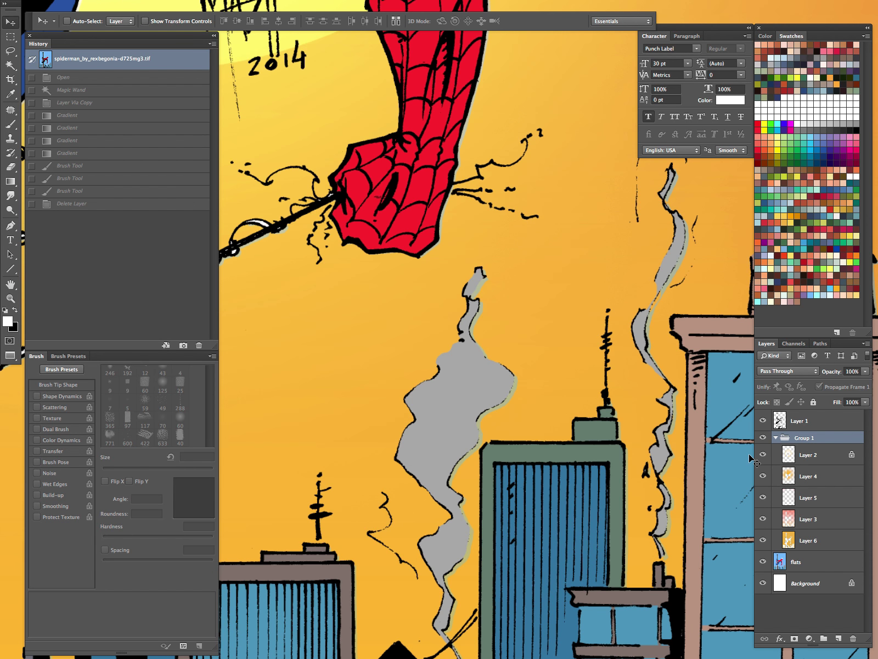
key("Left")
key("Left")
key("Left")
key("Left")
key("Left")
key("Left")
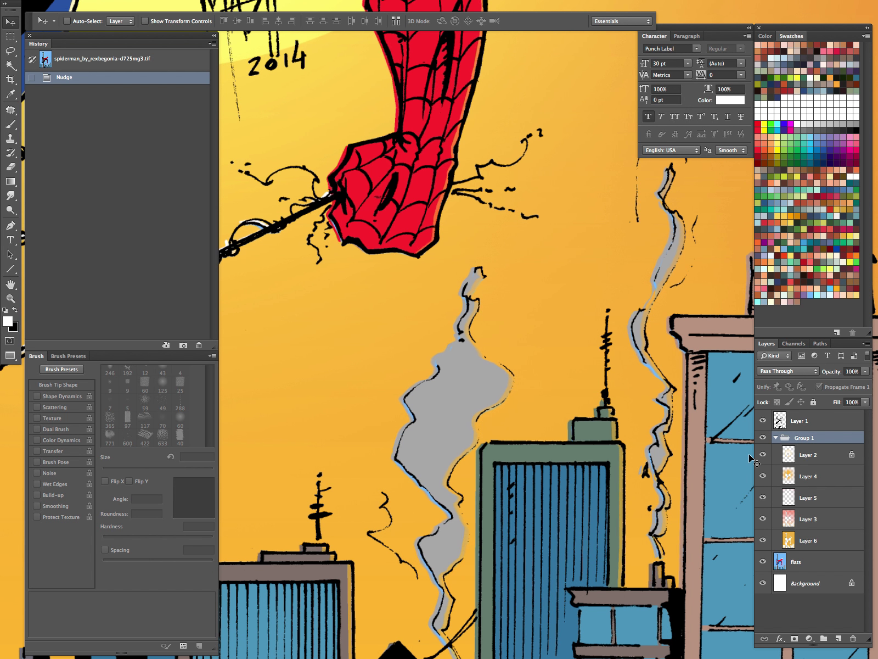
key("ctrl+z")
Step: Hide Layers 2, 4, 5 and 3 in Group 1, and select Layer 6 with its visibility on
key("z")
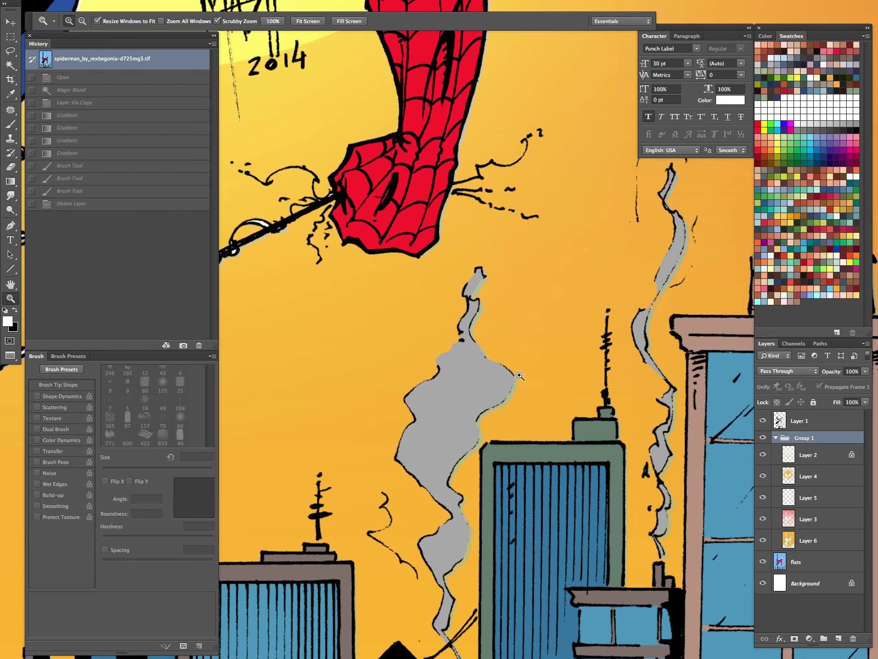
left_click_drag(512, 371, 627, 344)
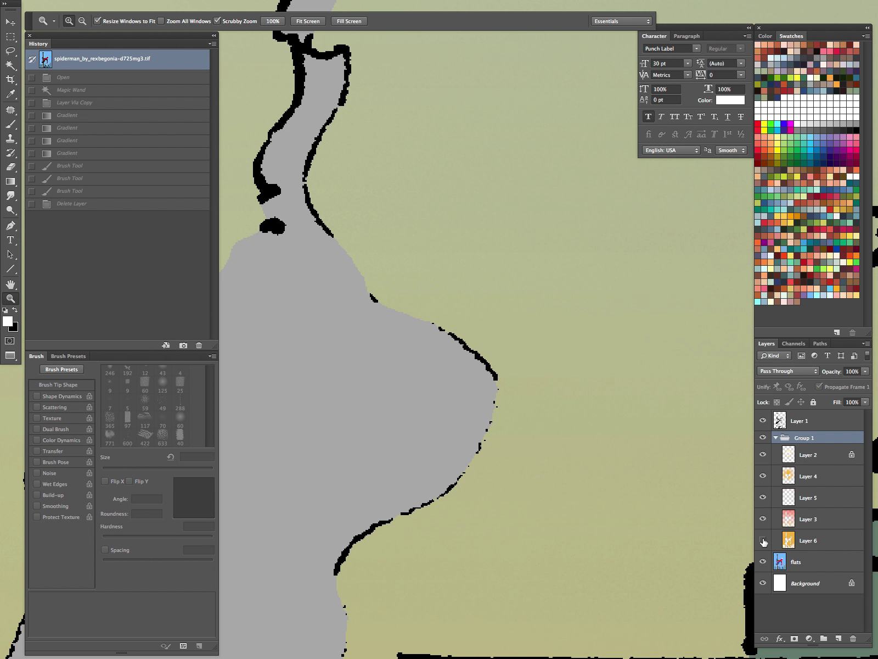
left_click_drag(597, 437, 521, 445)
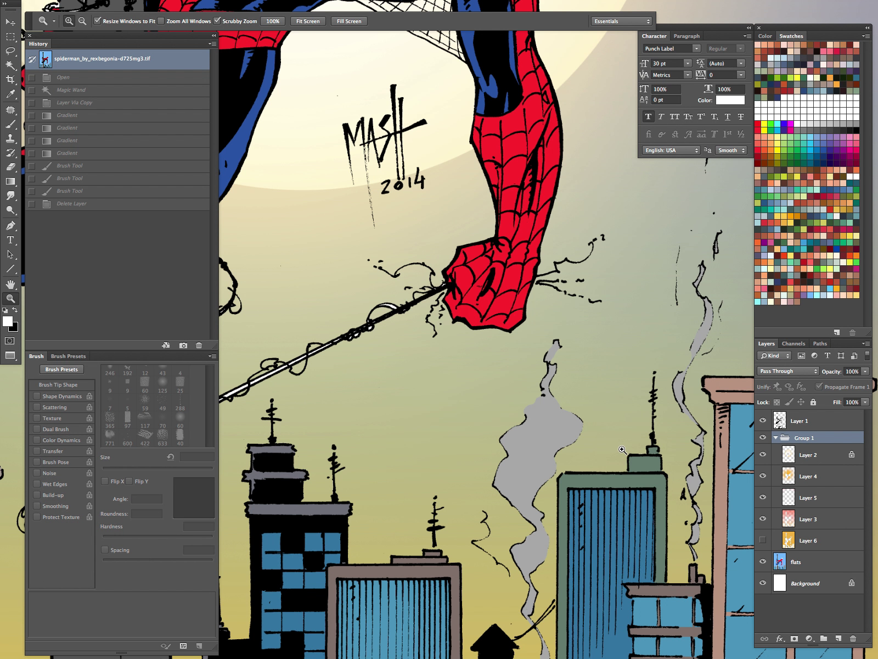
left_click_drag(620, 450, 573, 514)
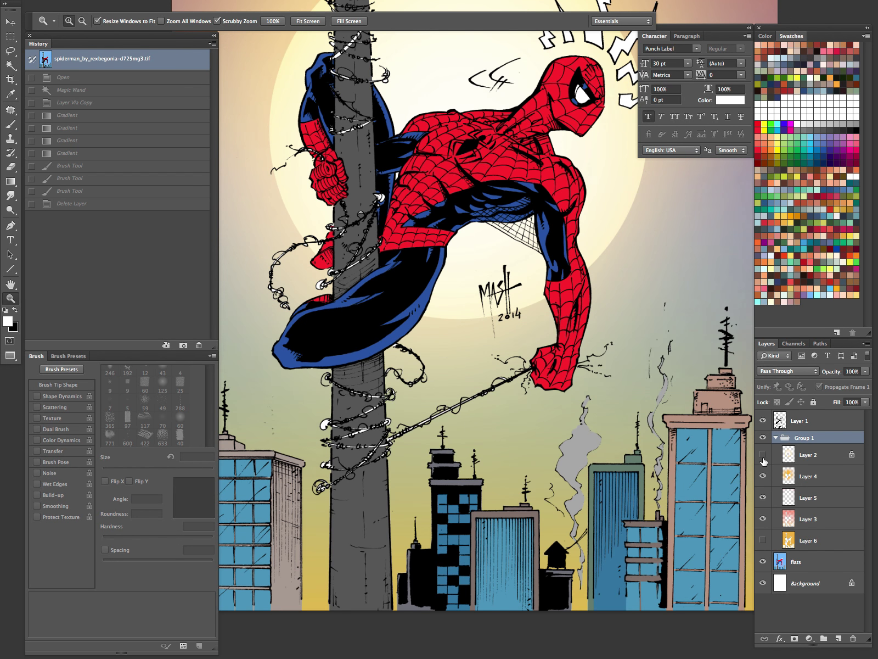
left_click_drag(764, 454, 763, 519)
left_click(800, 541)
left_click(763, 541)
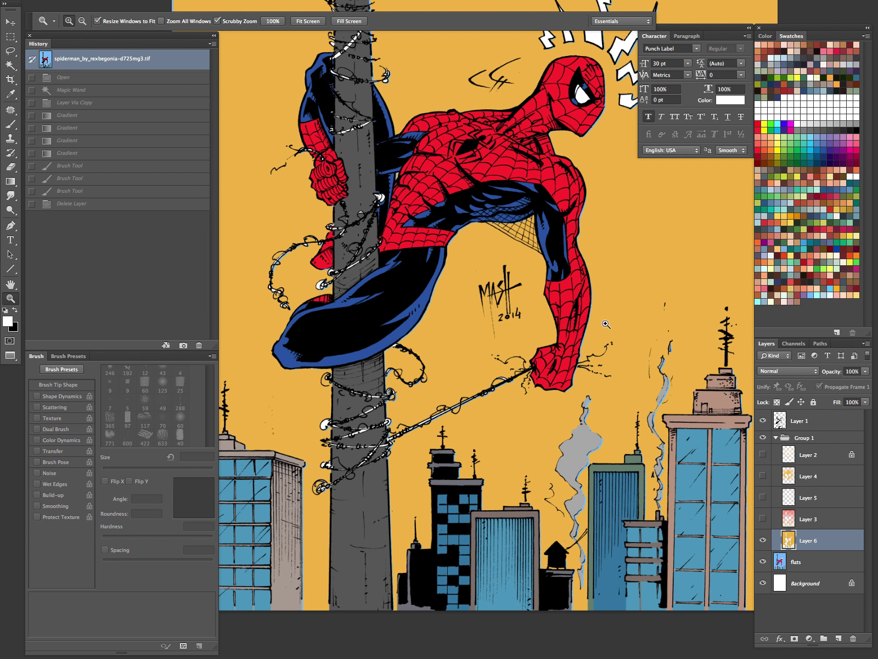
Step: Sample the orange sky as the foreground colour, erase the entire content of Layer 6, and deselect
key("i")
left_click(650, 252)
key("ctrl+a")
key("Delete")
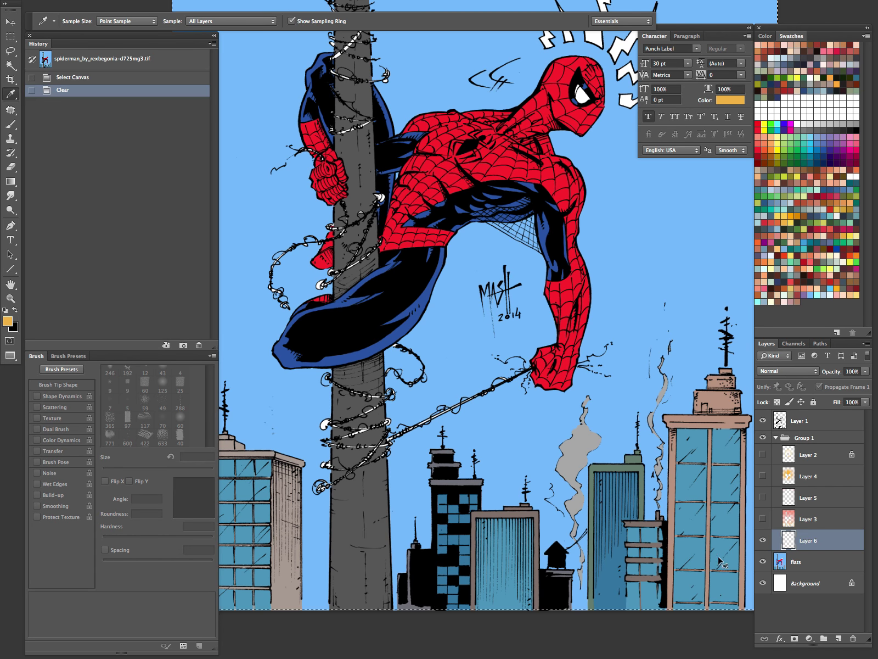
key("ctrl+d")
Step: Select the blue sky on the flats layer with the Magic Wand and fill that area orange on Layer 6
left_click(799, 560)
key("w")
left_click(684, 317)
left_click(788, 549)
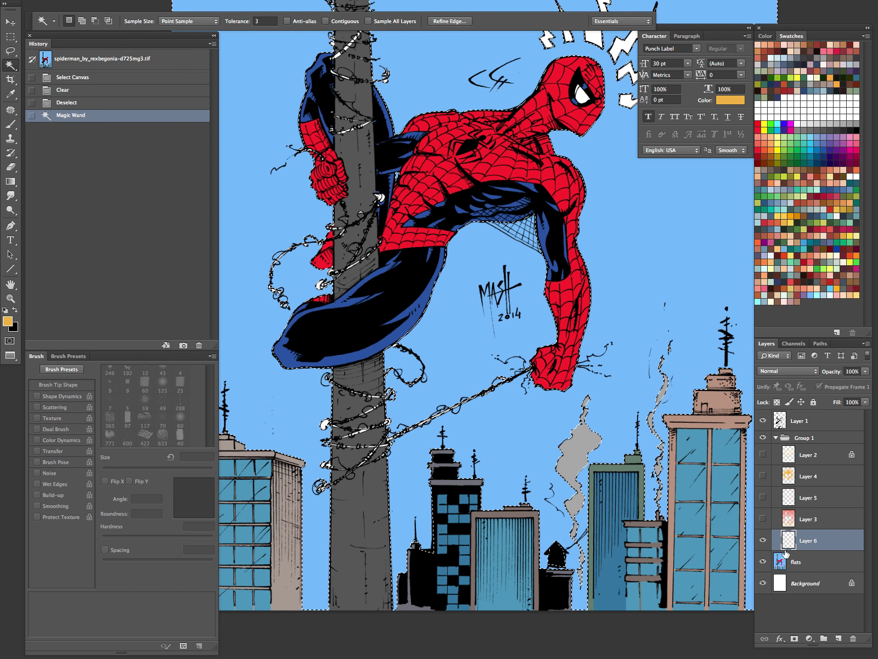
key("alt+BackSpace")
key("ctrl+d")
Step: Show Layer 3 and Layer 5 of Group 1 over the refilled orange sky
key("z")
left_click_drag(580, 306, 488, 475)
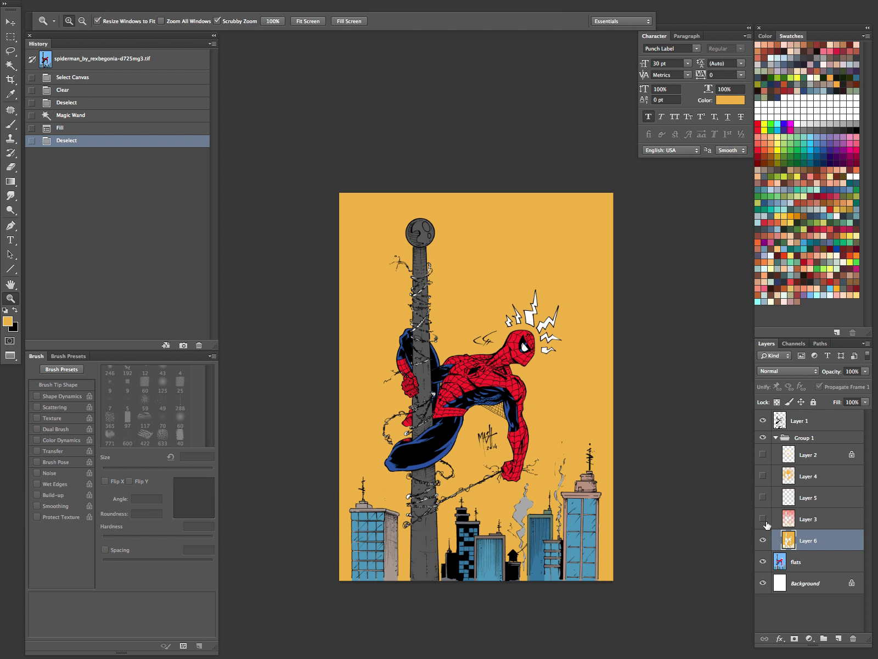
left_click(762, 520)
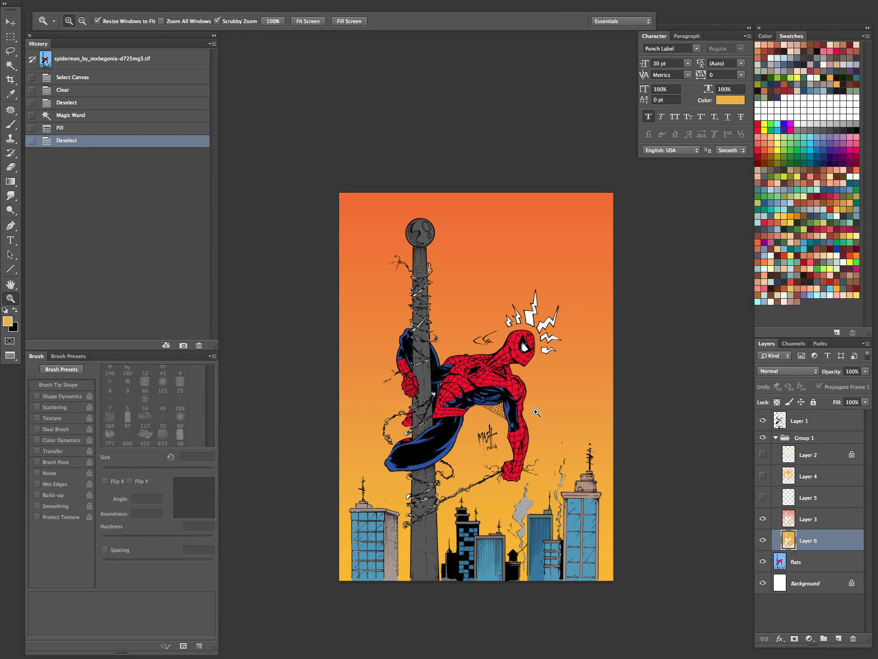
left_click(763, 497)
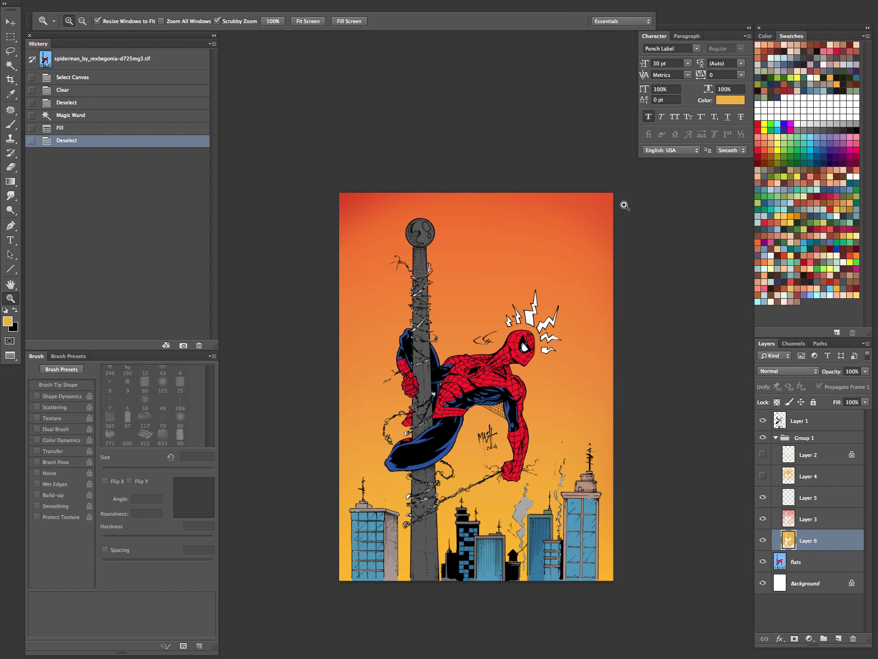
Step: Add a new layer above Layer 1 and set the foreground colour to white
left_click(486, 336)
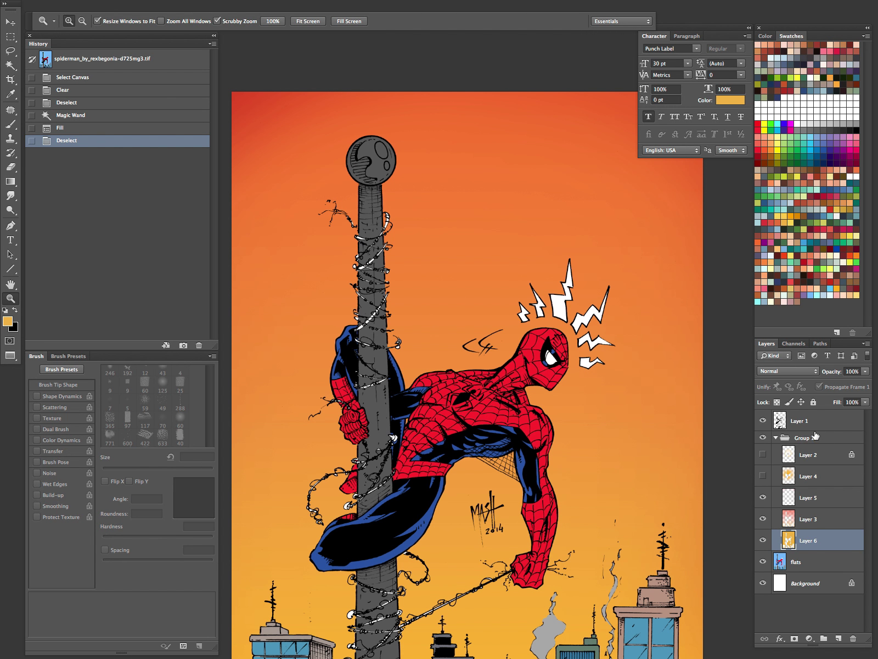
left_click(778, 420)
key("ctrl+shift+n")
key("Return")
key("d")
key("x")
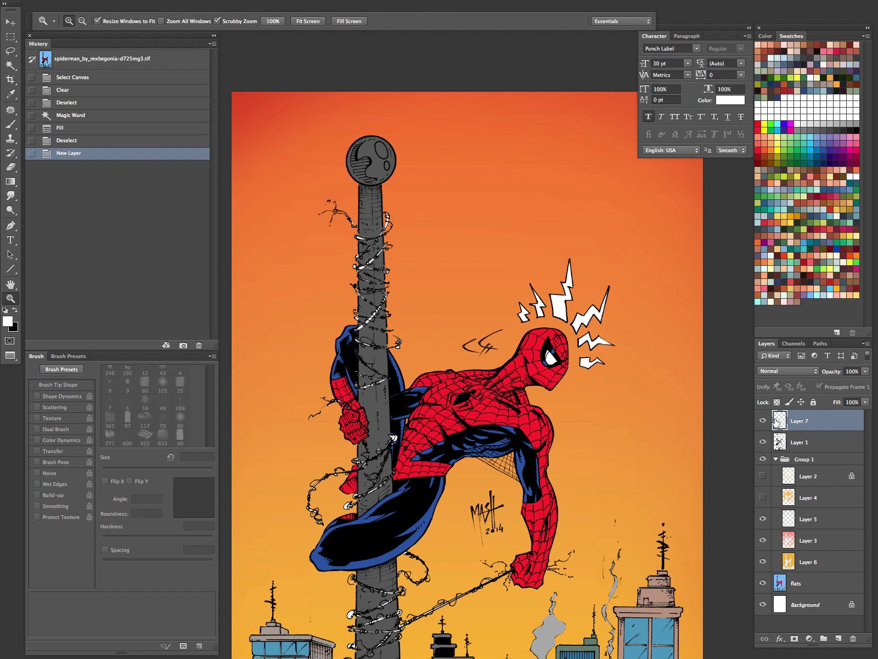
Step: Choose the Hard Brush preset for the Brush tool
key("b")
left_click(82, 20)
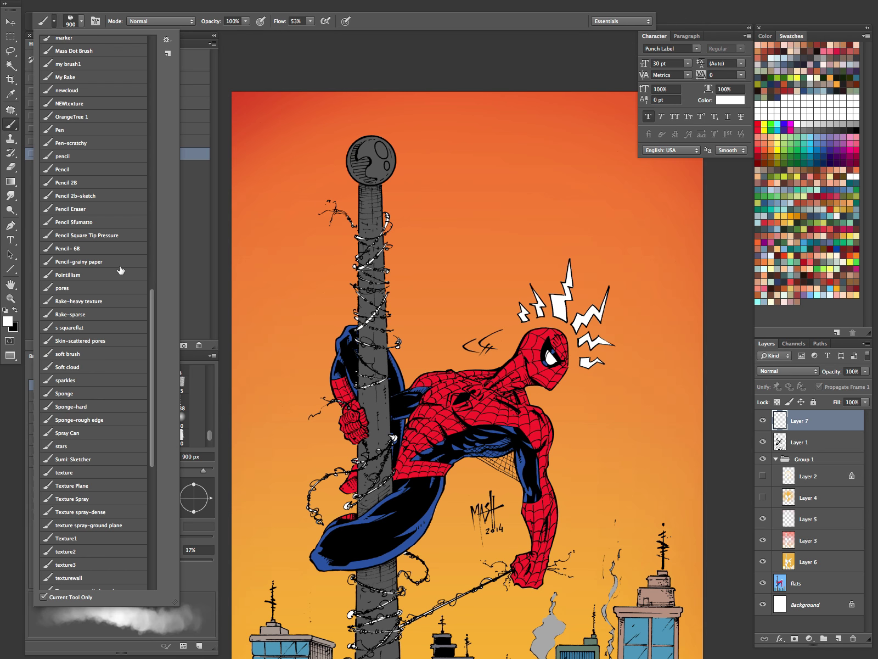
mouse_move(150, 313)
left_mouse_down()
mouse_move(142, 70)
mouse_move(138, 184)
left_mouse_up()
left_click(86, 323)
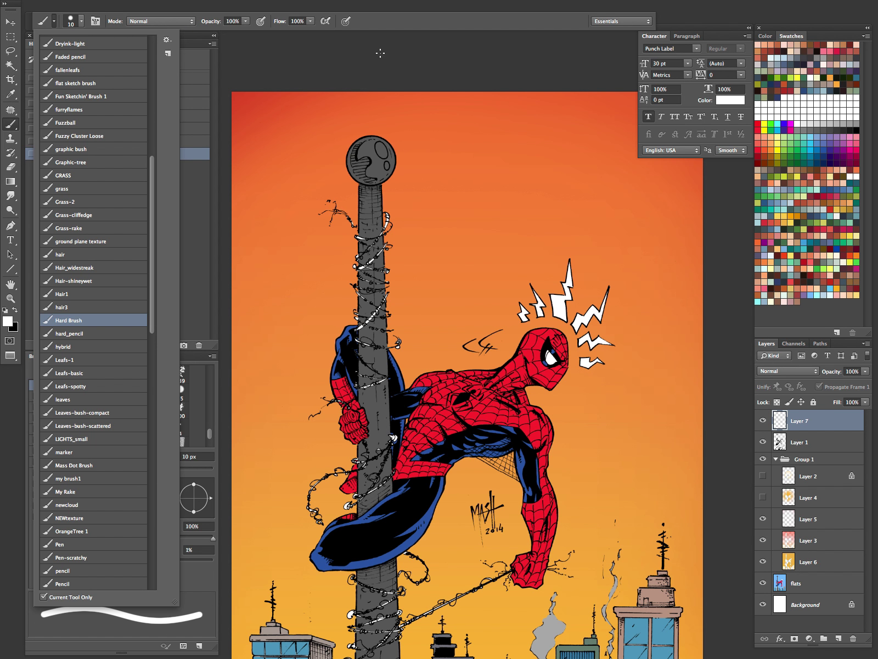
Step: Paint a solid white block in the sky beside the pole and a white arc across the sky above Spider-Man
key("Tab")
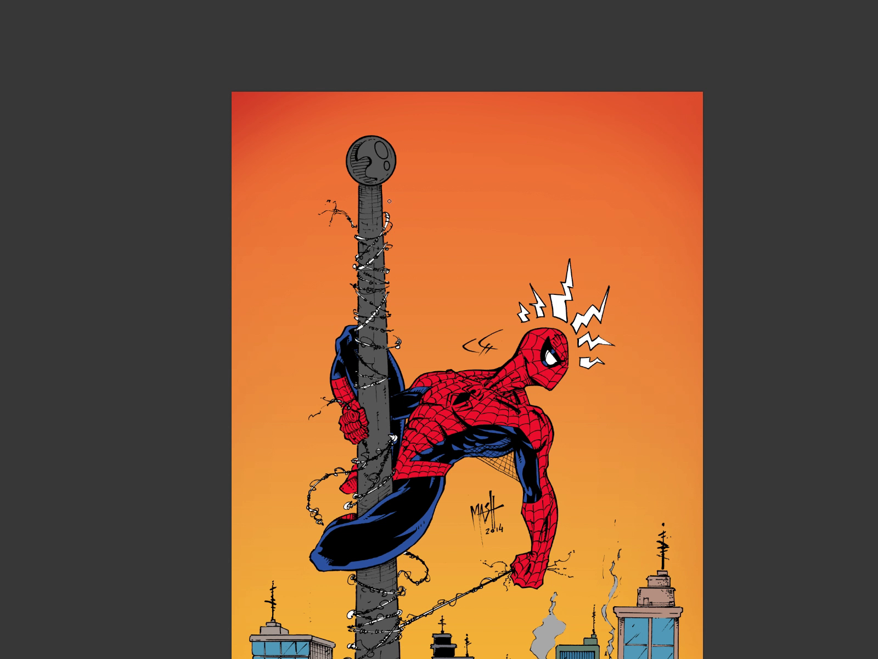
mouse_move(257, 118)
left_mouse_down()
mouse_move(260, 222)
mouse_move(281, 123)
mouse_move(269, 119)
mouse_move(293, 151)
mouse_move(298, 233)
mouse_move(364, 221)
mouse_move(651, 214)
left_mouse_up()
left_click_drag(584, 275, 550, 329)
left_click_drag(551, 333, 477, 337)
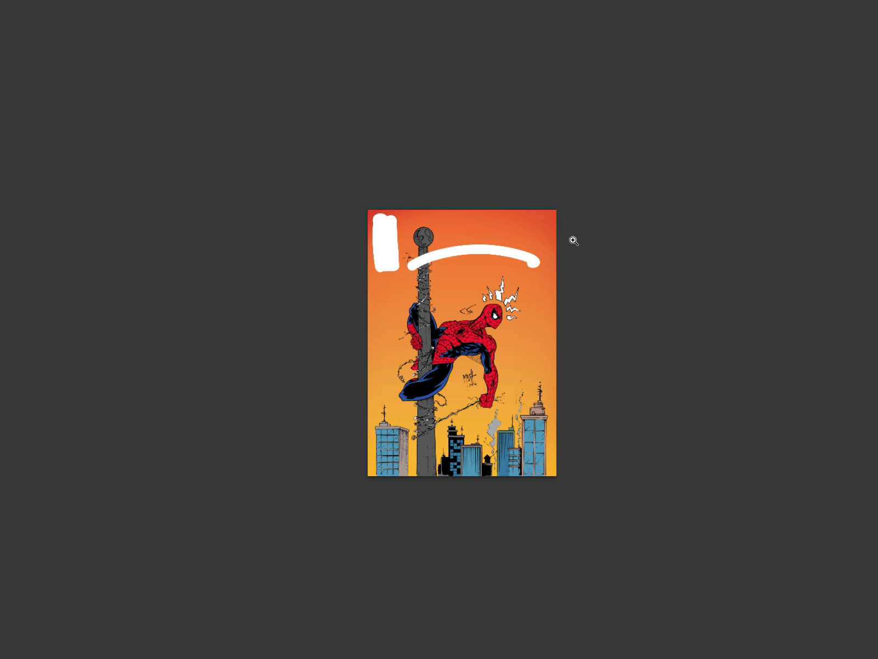
key("Tab")
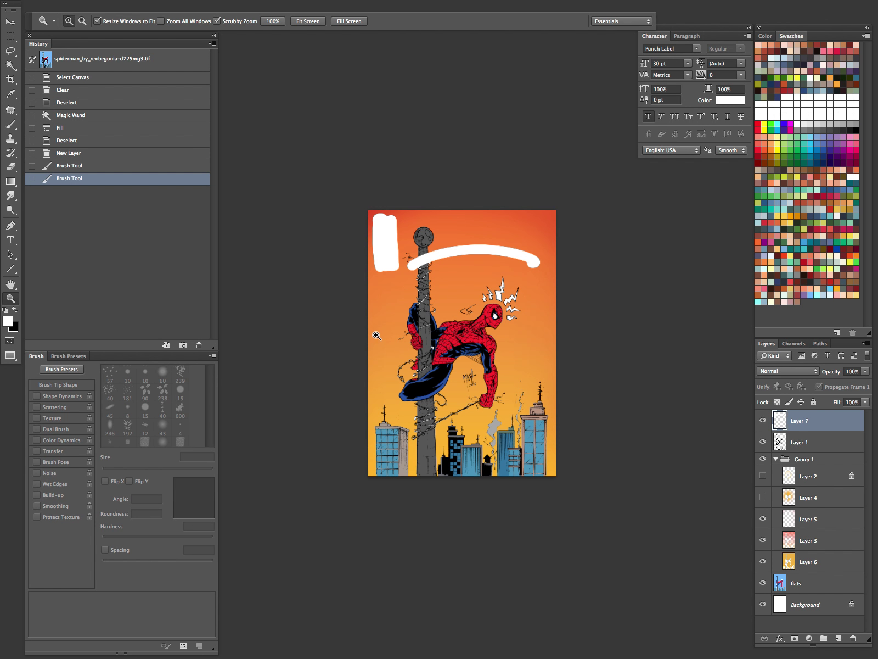
Step: Show Layer 4 and Layer 2 of Group 1 to add the yellow glow and the sun disc to the sky
left_click(763, 498)
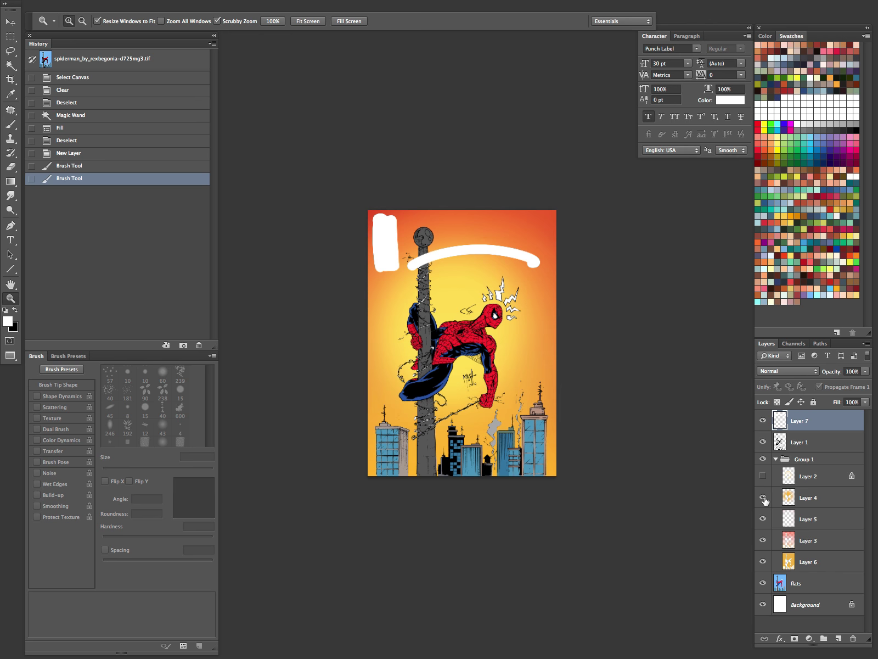
left_click(763, 476)
left_click(763, 477)
left_click(763, 476)
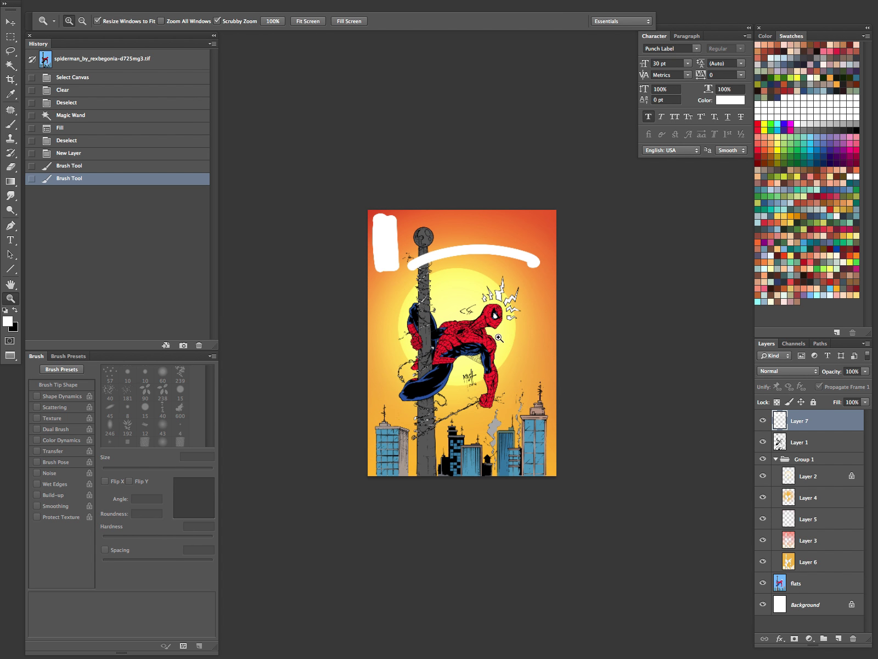
Step: Compare the sky with and without Layer 2 and Layer 4, leaving both layers visible
left_click(499, 337)
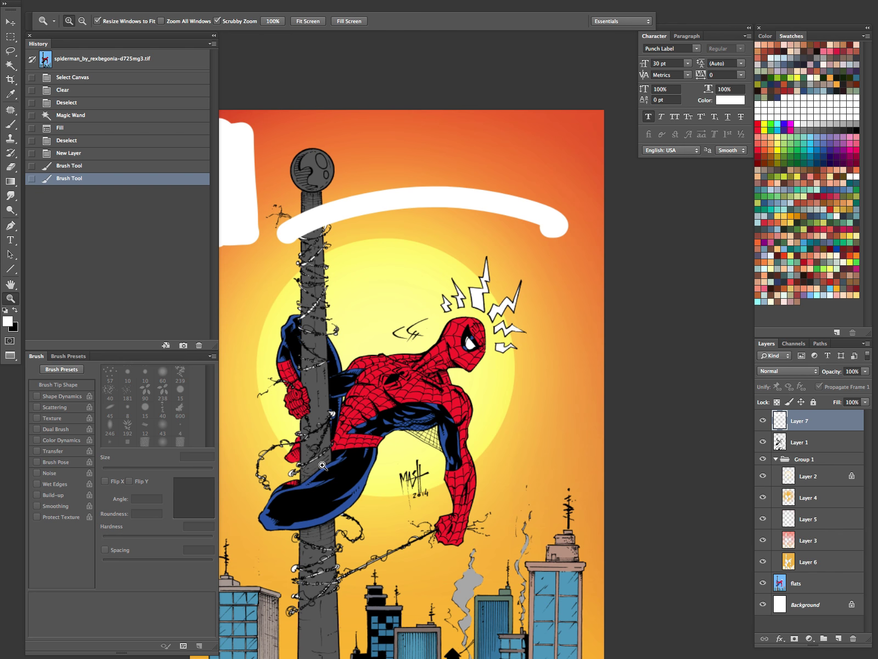
left_click(763, 476)
left_click(763, 476)
left_click(764, 497)
left_click(763, 497)
left_click(763, 497)
left_click(763, 497)
Step: Hide and delete Layer 7 with the white brush strokes
left_click(502, 371, "alt")
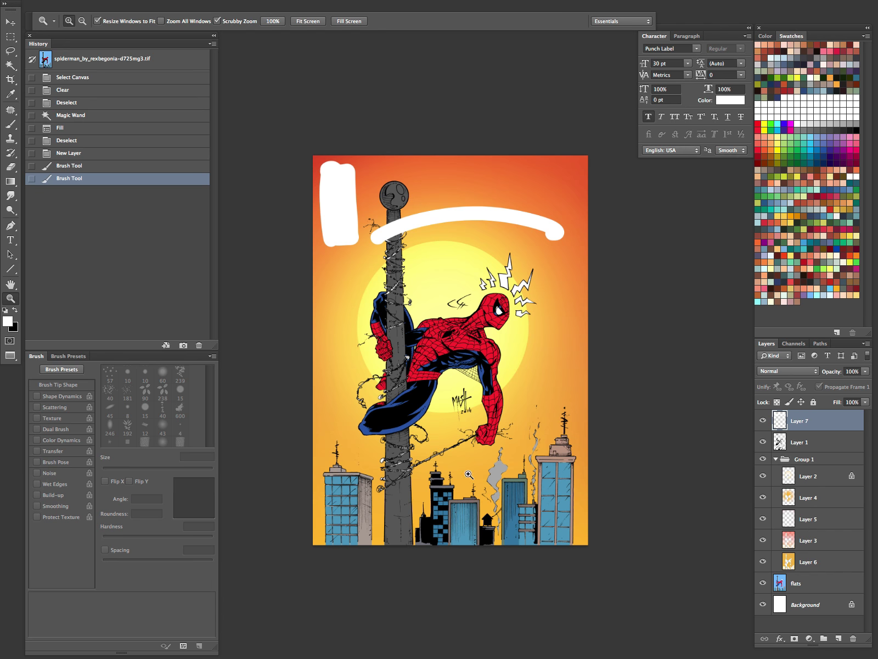
left_click(763, 420)
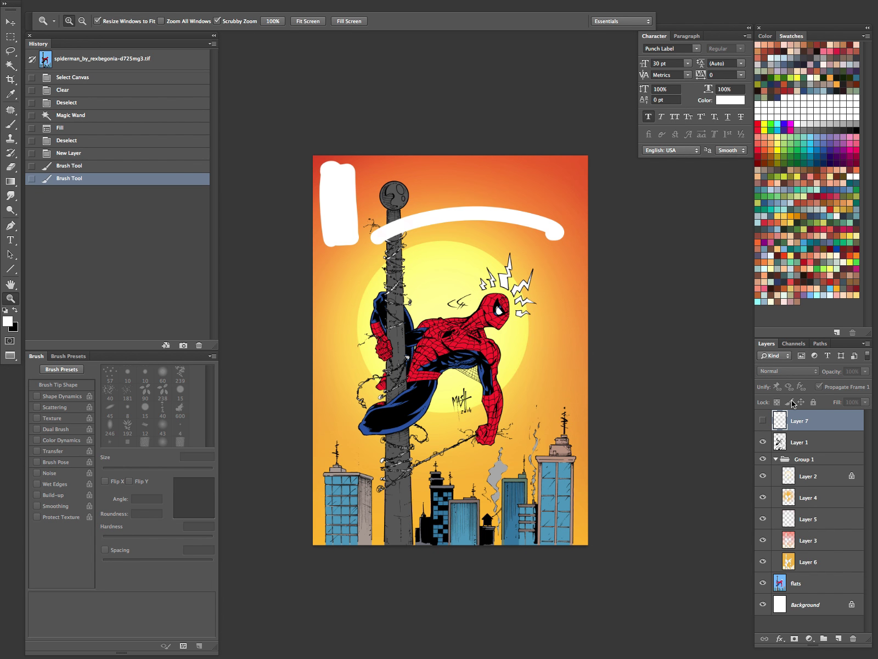
mouse_move(817, 423)
left_mouse_down()
mouse_move(862, 629)
mouse_move(853, 638)
left_mouse_up()
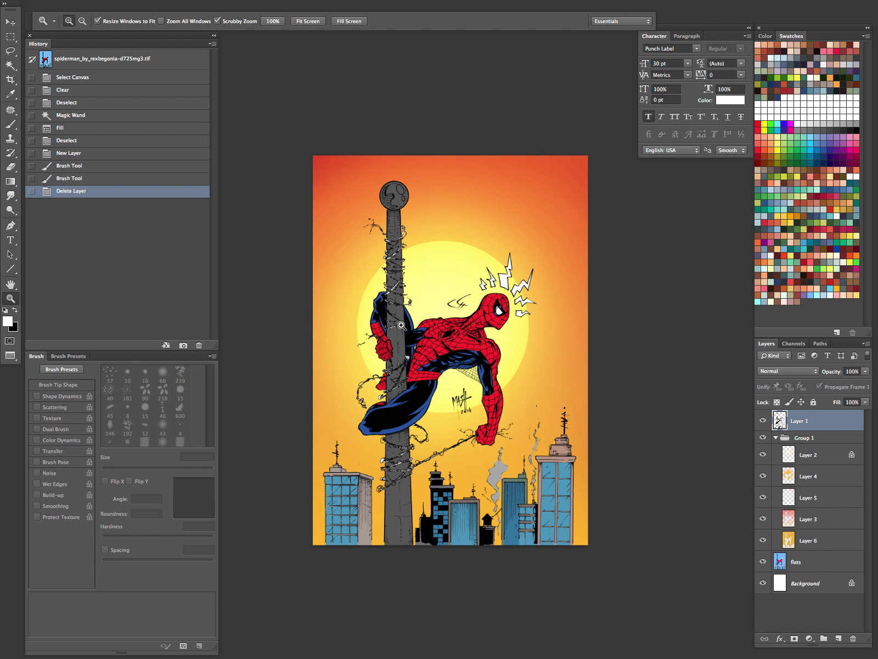
Step: Select everything except the sky on the flats layer and apply Hue/Saturation with saturation -54 and lightness -26
left_click(800, 562)
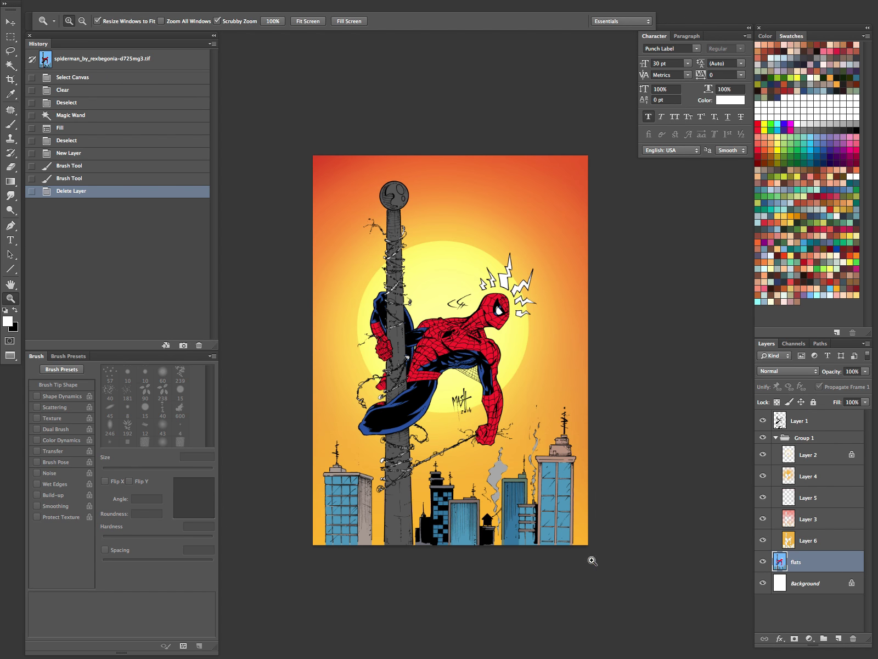
left_click(780, 561, "super")
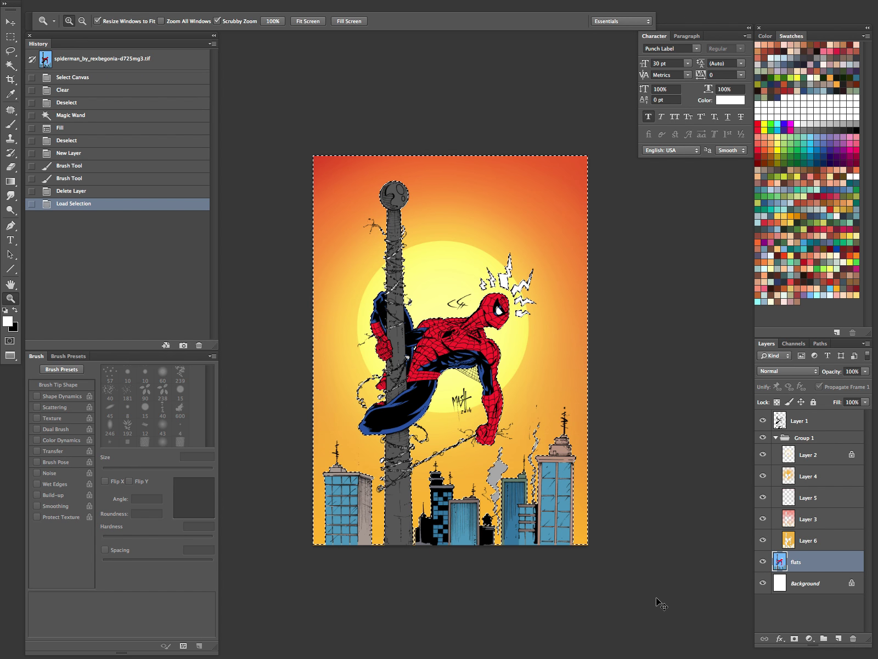
key("super+shift+i")
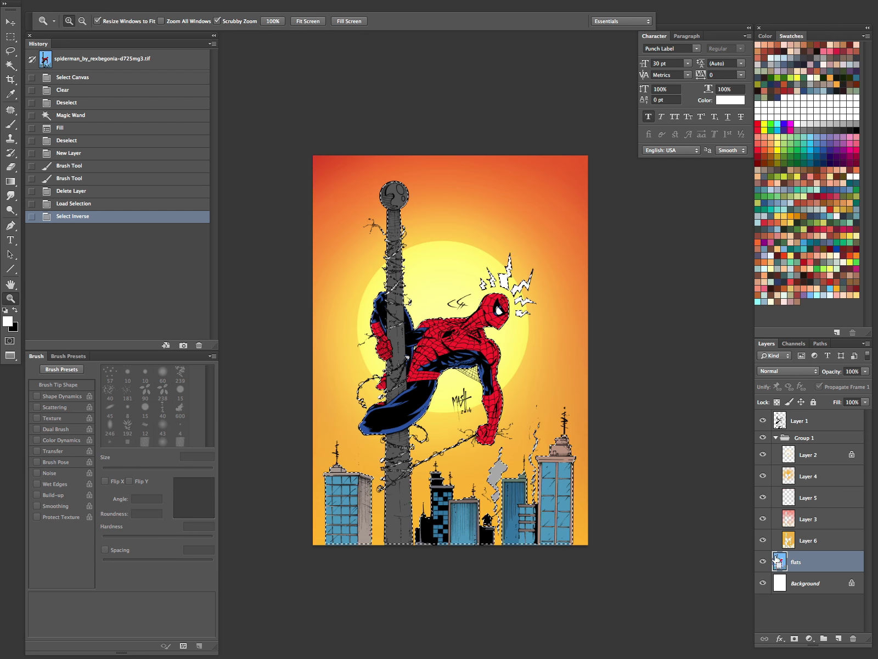
key("super+u")
left_click_drag(721, 124, 691, 127)
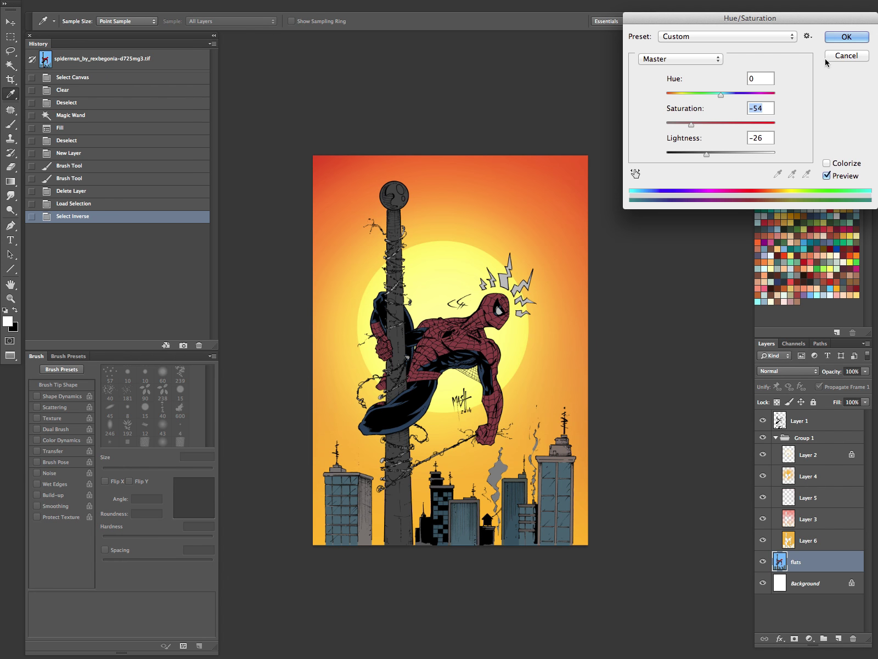
left_click(847, 37)
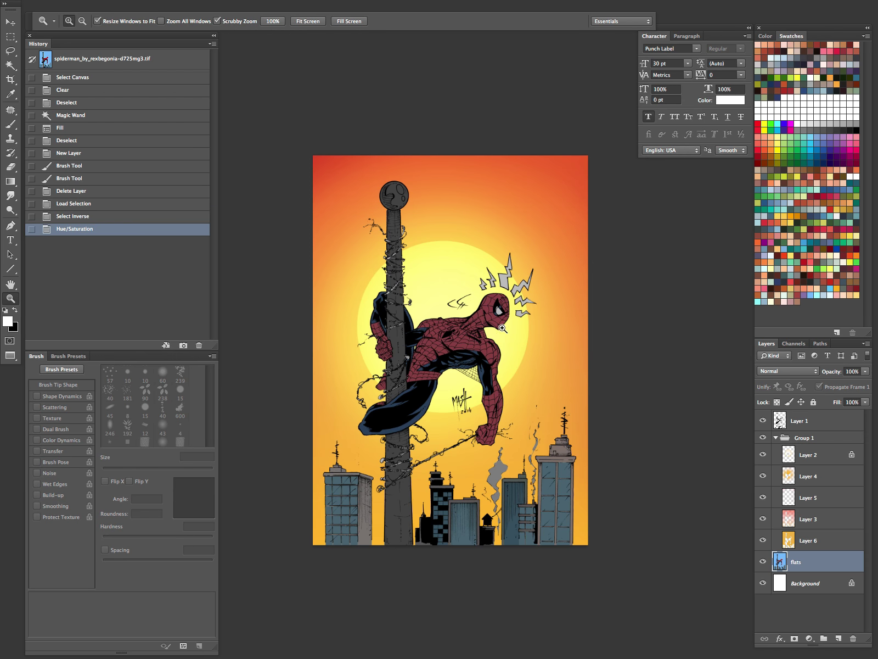
Step: Examine the muted figure and buildings against the bright sunset at different zoom levels in full-screen view
left_click(506, 394)
left_click_drag(505, 395, 404, 560)
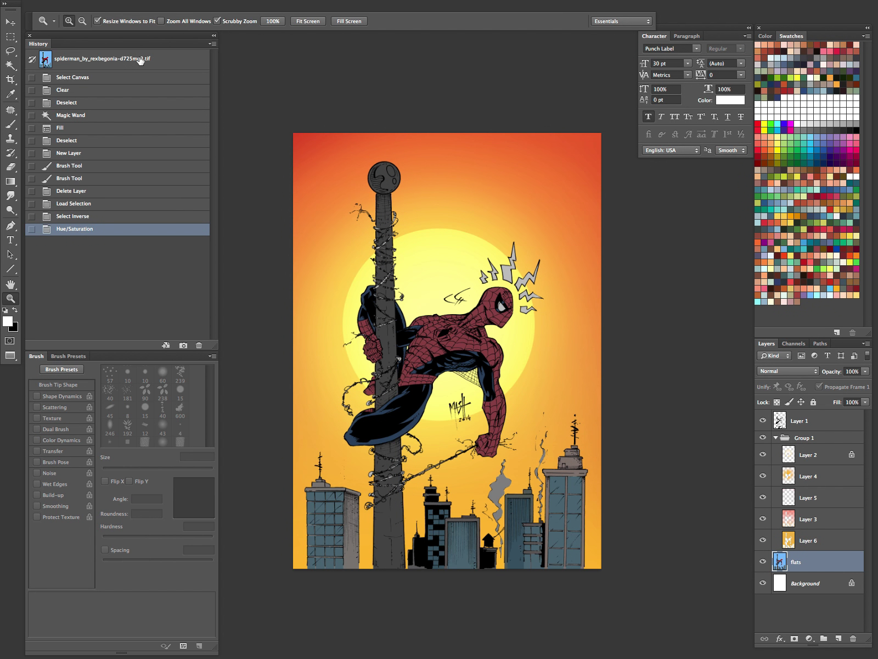
key("f")
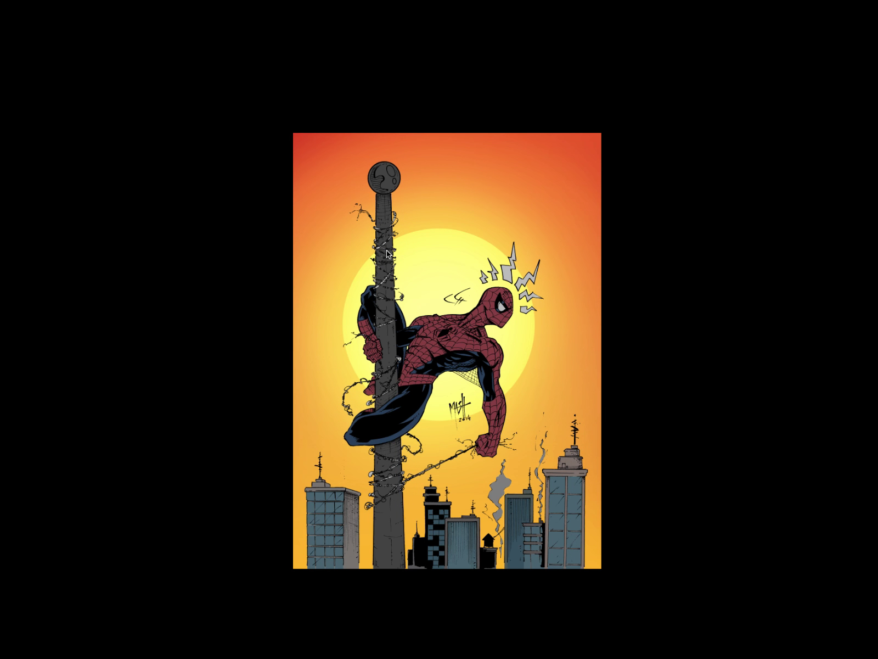
key("f")
key("Tab")
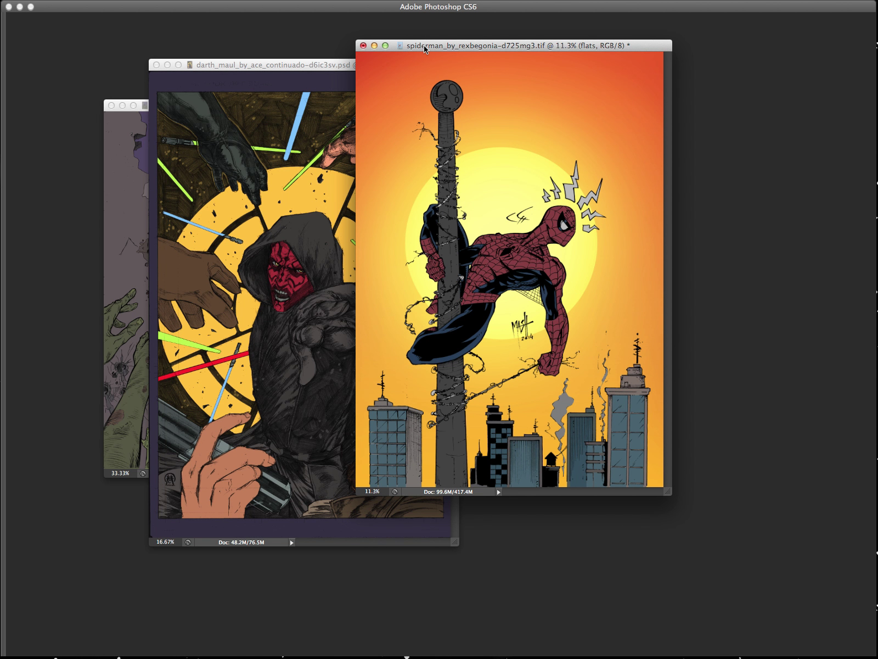
key("f")
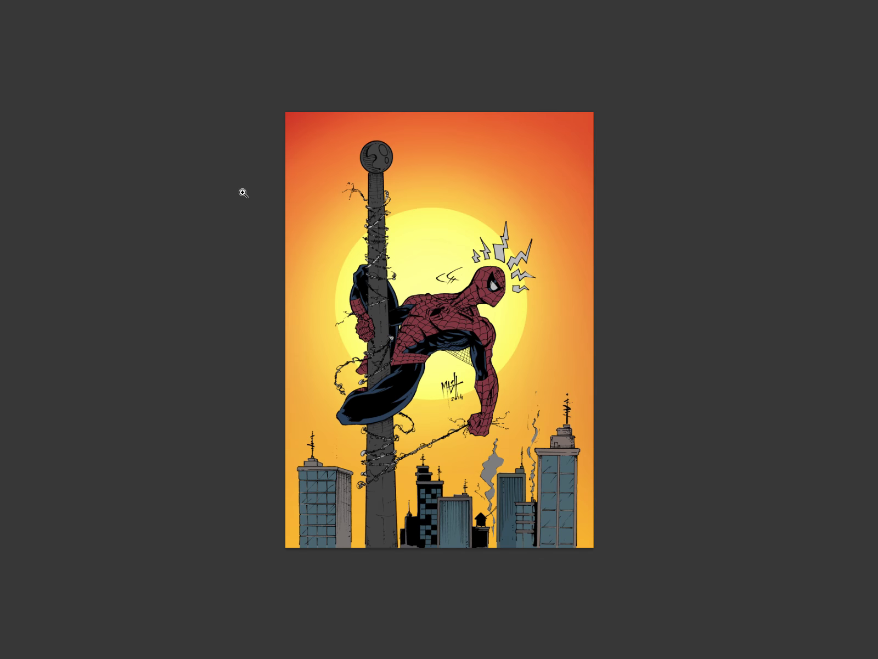
left_click_drag(324, 159, 552, 181)
left_click_drag(515, 274, 426, 363)
left_click_drag(575, 298, 472, 368)
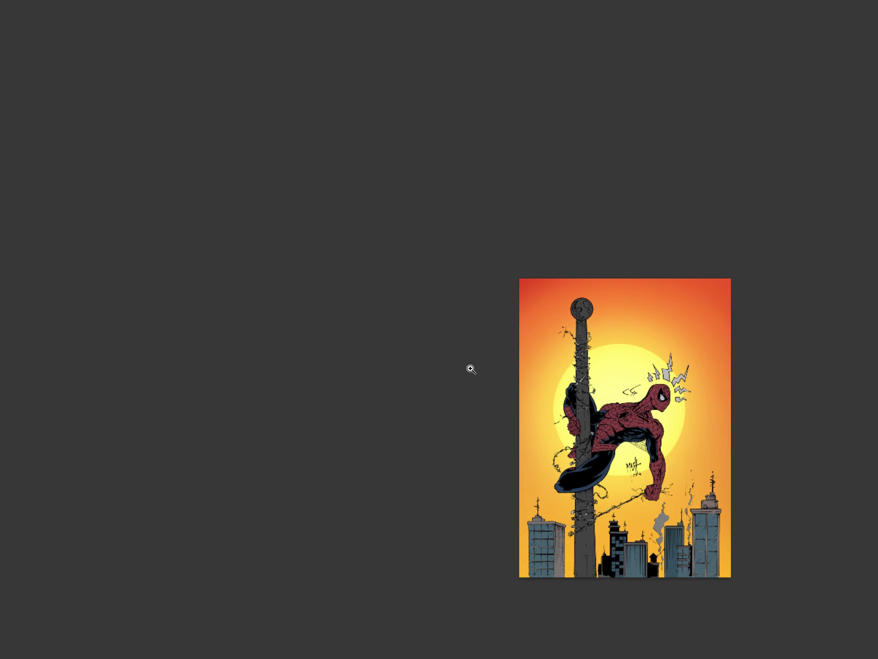
left_click_drag(680, 418, 511, 297)
key("ctrl+0")
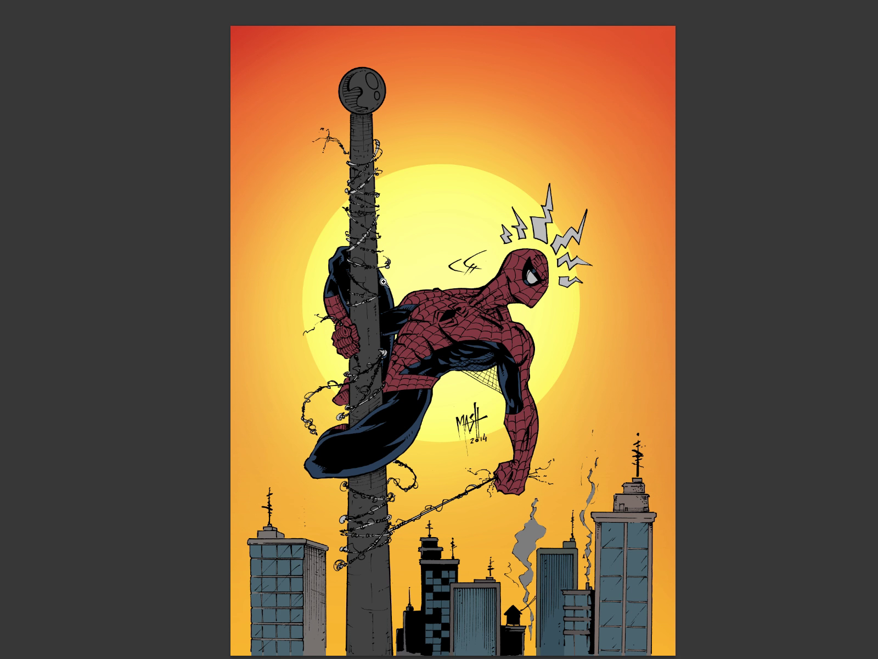
left_click(510, 394, "alt")
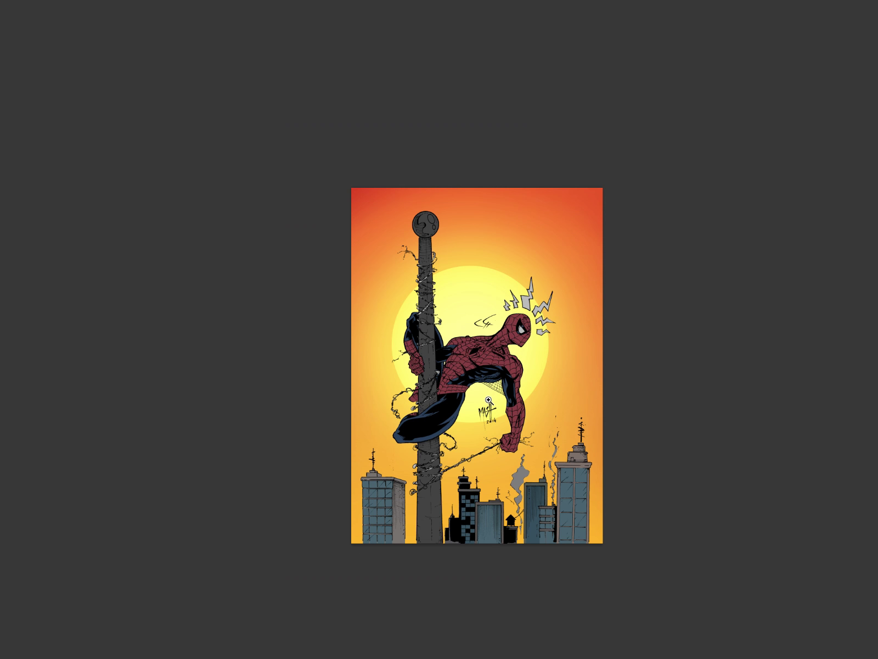
left_click(511, 459)
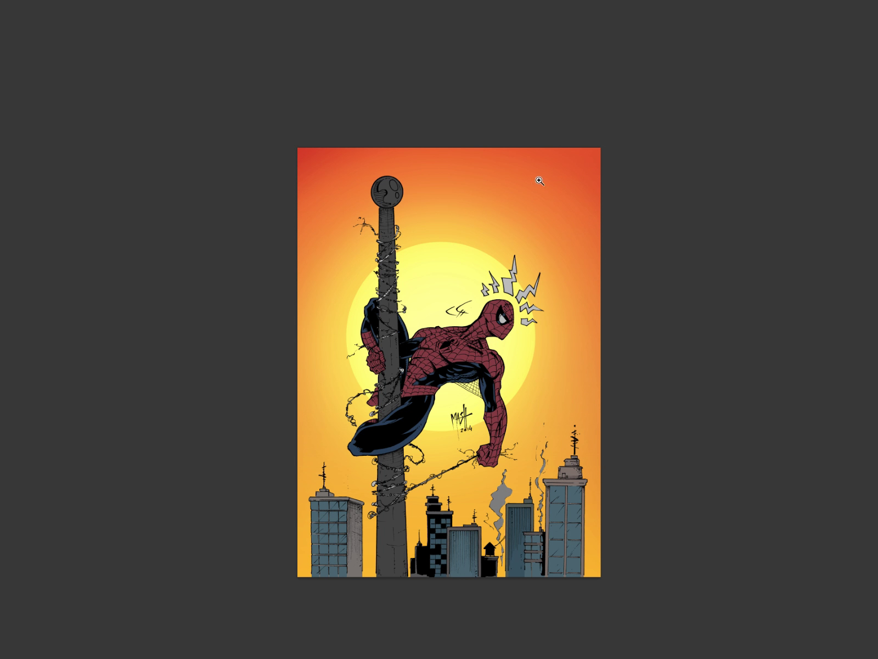
Step: Switch to the darth_maul artwork document, view it full screen, and bring back the panels
key("f")
key("f")
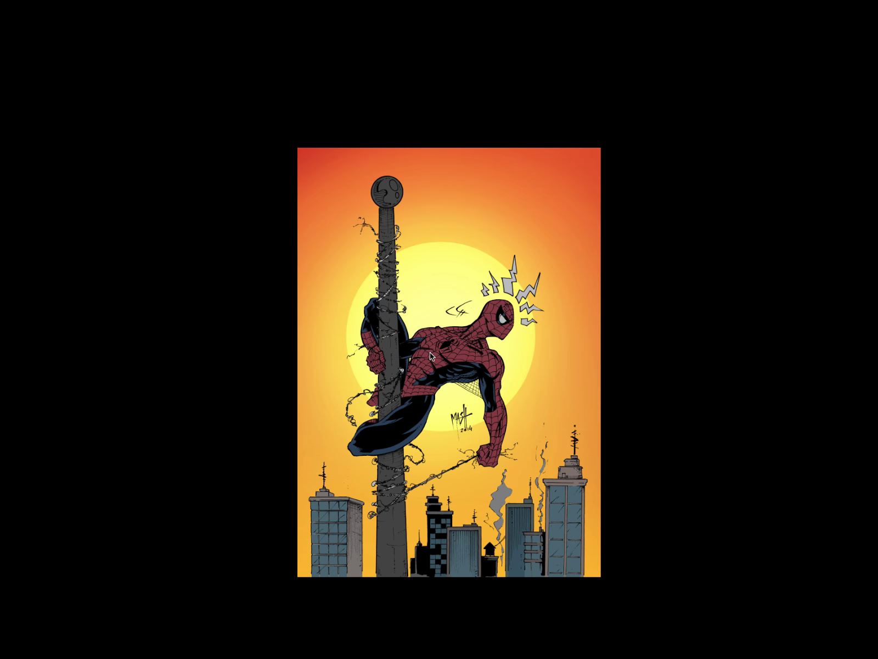
left_click(376, 46)
left_click_drag(400, 65, 442, 58)
key("f")
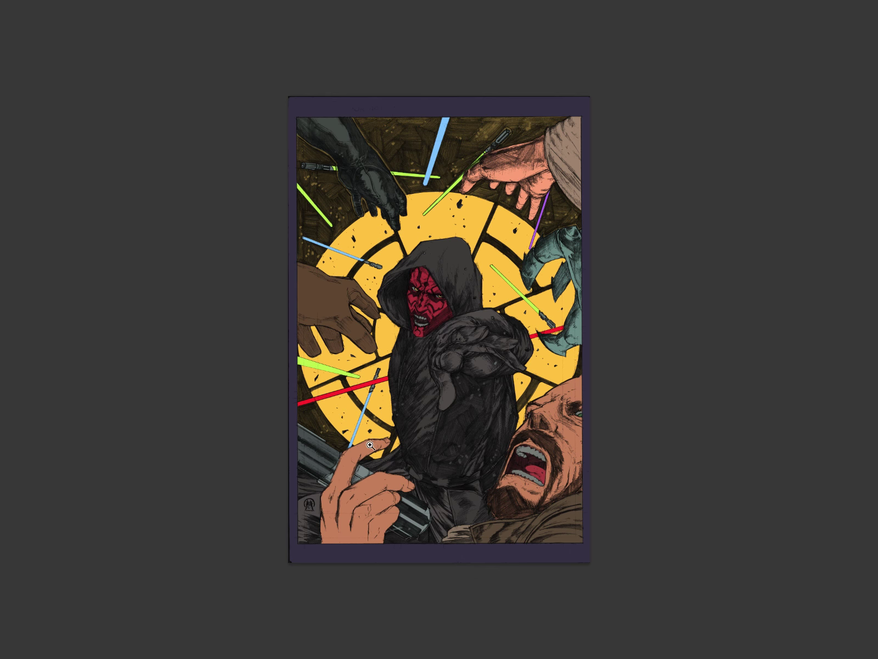
left_click(455, 365)
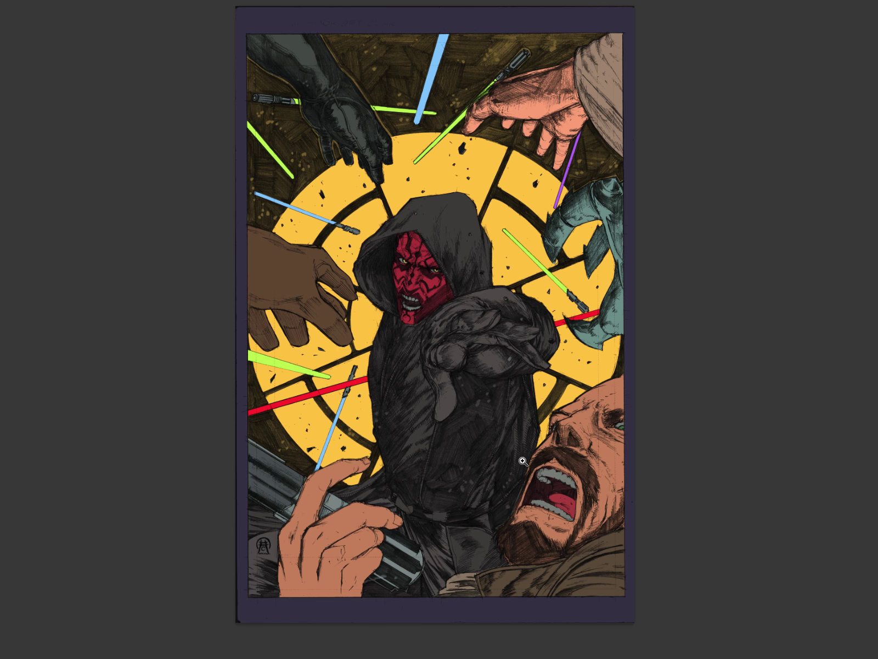
left_click_drag(523, 461, 491, 480)
key("Tab")
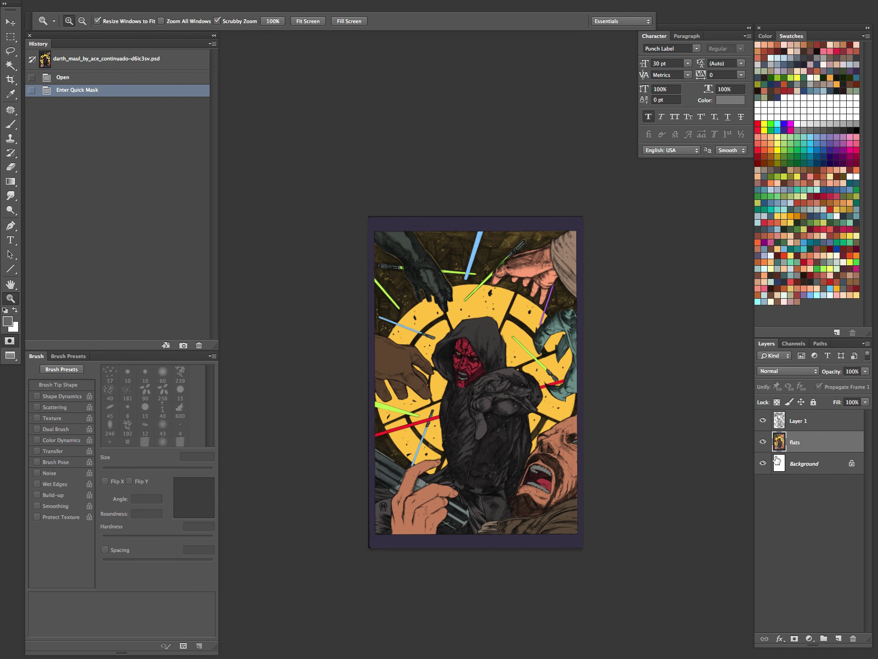
Step: Exit Quick Mask mode and select the yellow circle and the dark brown background on the flats layer with the Magic Wand
key("q")
key("w")
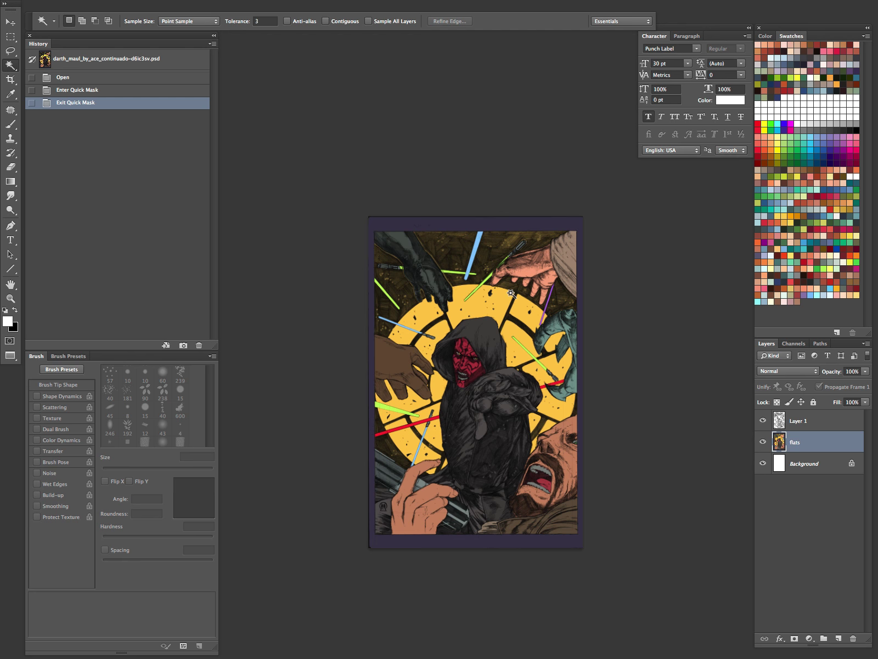
left_click(511, 293)
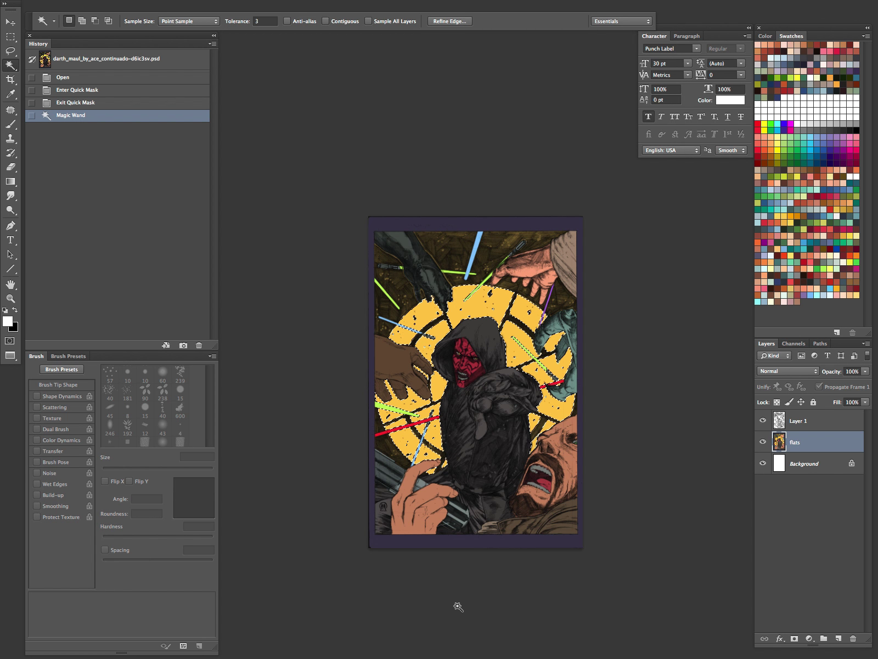
left_click(516, 243, "shift")
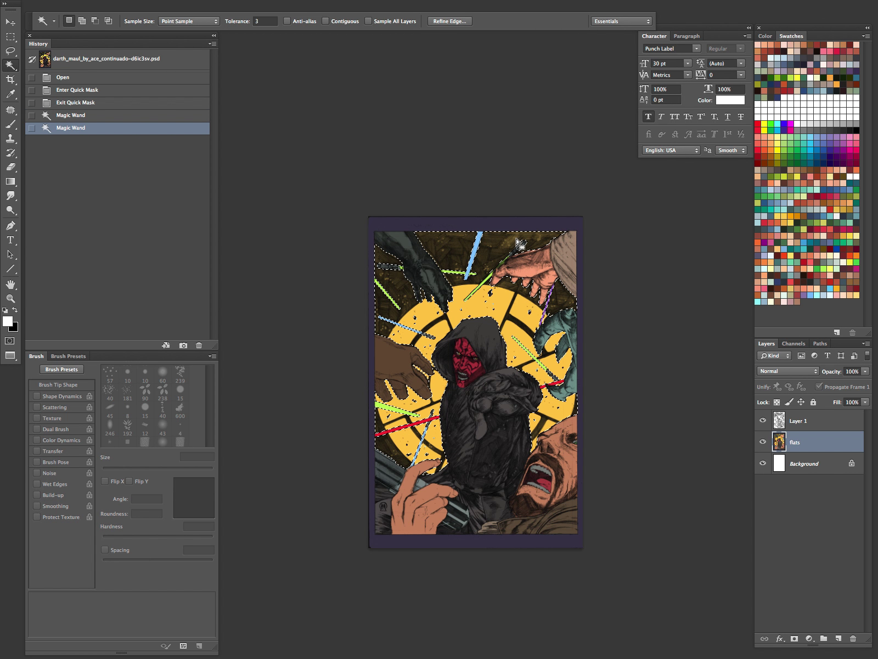
Step: Preview Hue/Saturation on the selected background with hue -84 and lightness -44, and discard the adjustment
key("ctrl+u")
left_click_drag(721, 154, 696, 154)
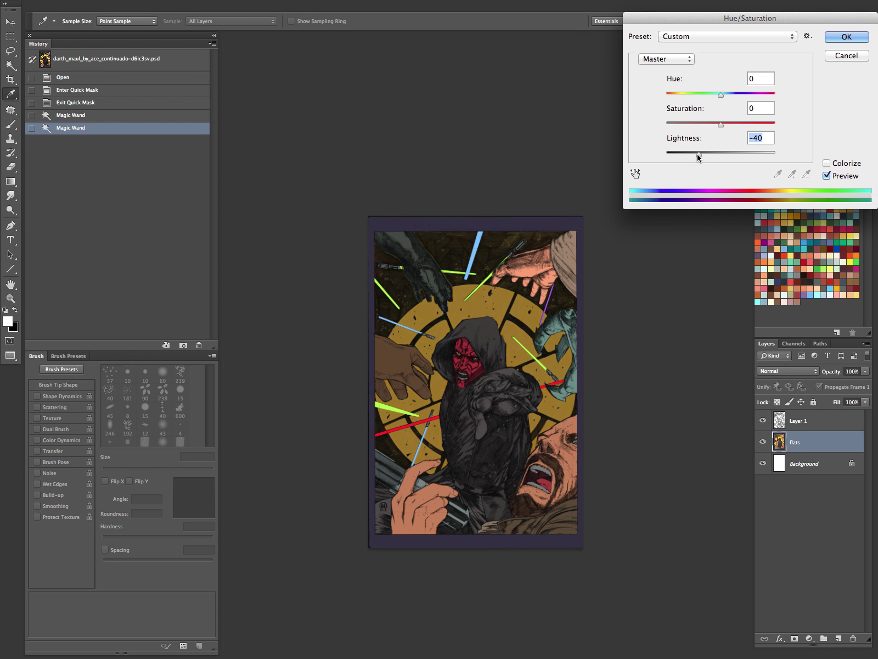
left_click_drag(721, 95, 687, 96)
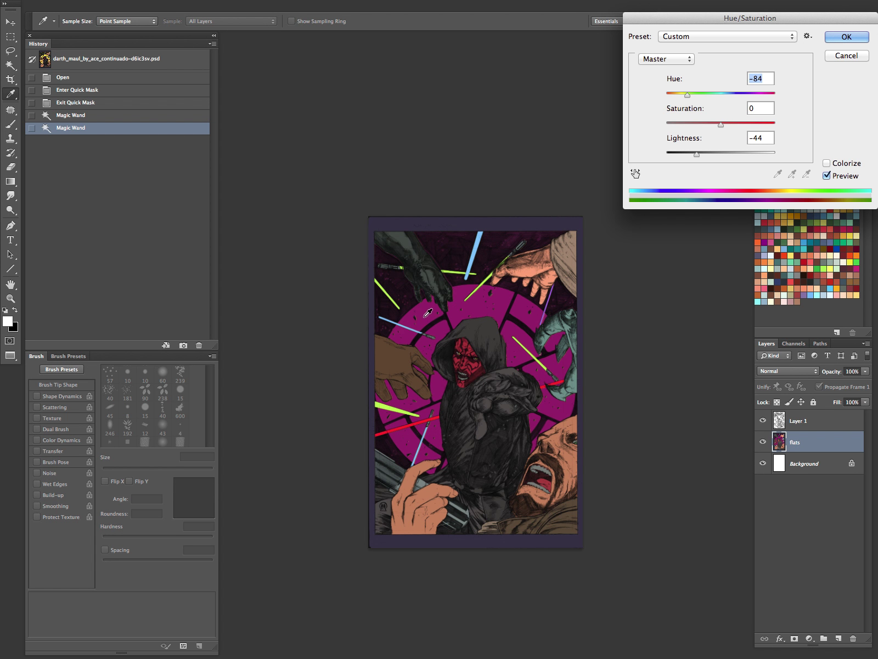
left_click(846, 57)
Step: Try darkening the selected background with Hue/Saturation at a lightness of about -75, and undo it
key("z")
left_click_drag(409, 316, 548, 290)
key("ctrl+u")
left_click_drag(721, 153, 680, 158)
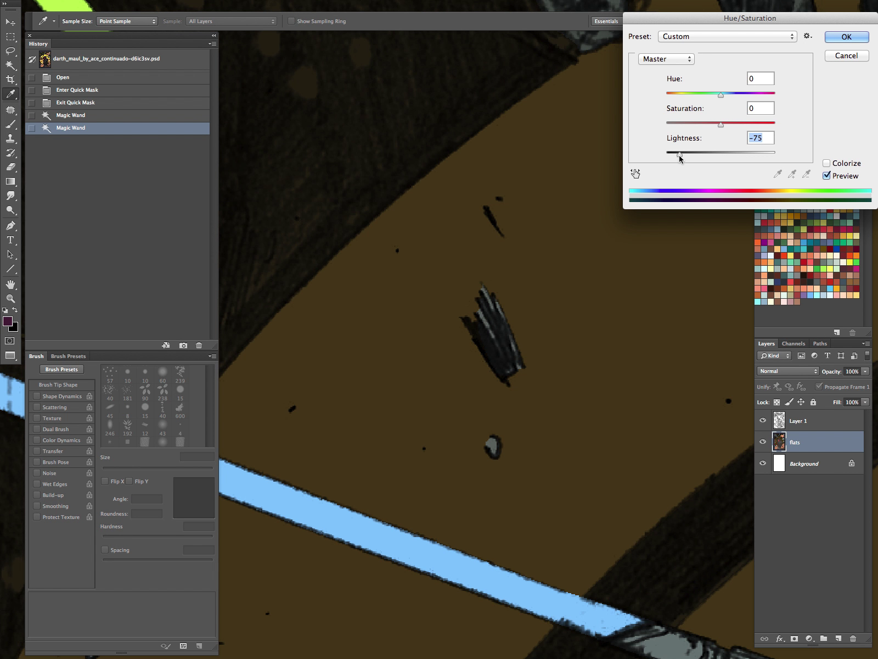
left_click(846, 38)
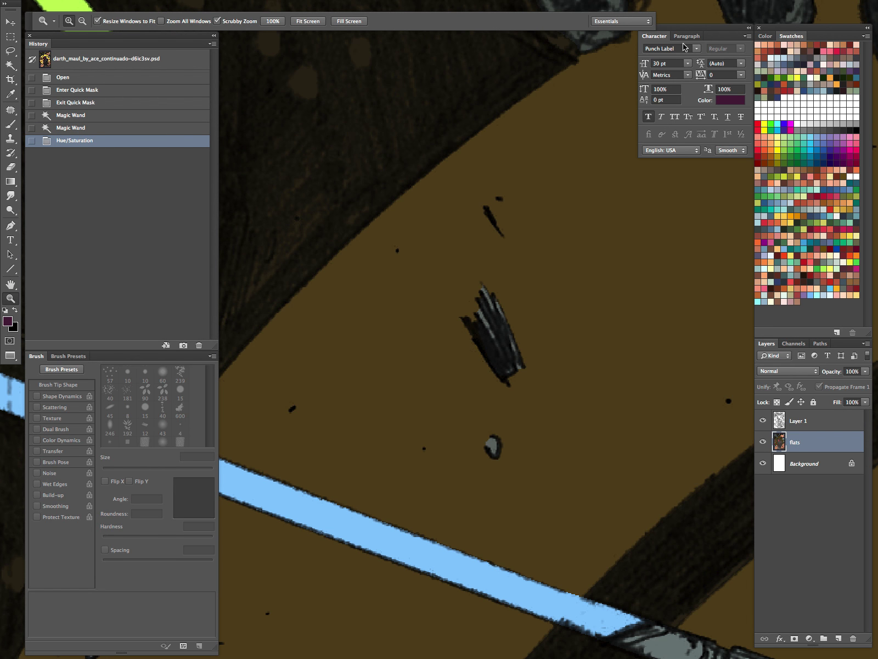
key("ctrl+minus")
key("ctrl+minus")
key("ctrl+minus")
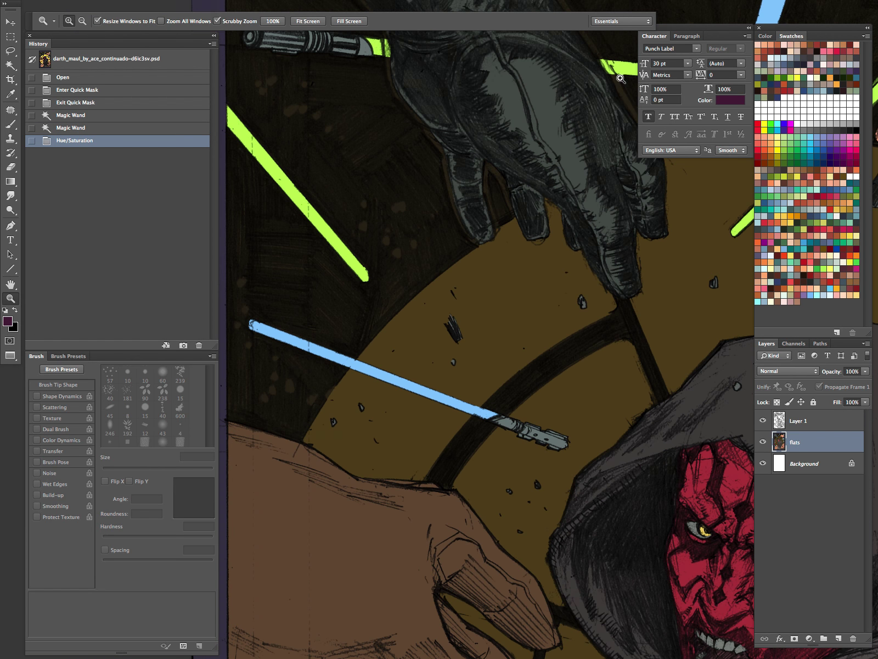
left_click_drag(542, 339, 479, 383)
left_click_drag(562, 415, 398, 453)
key("ctrl+z")
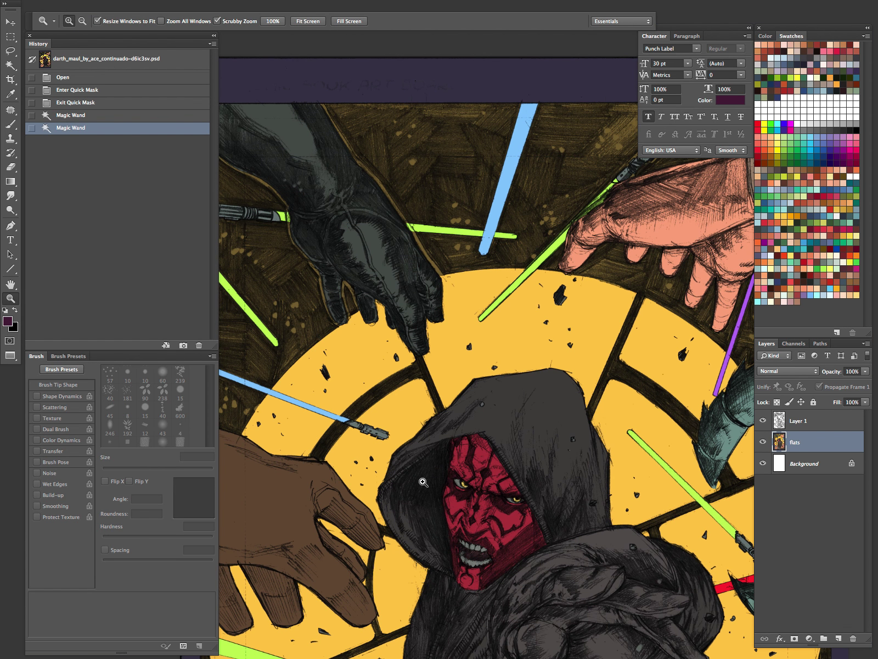
Step: Sample the dark purple of the page border and fill the selected background with it
key("i")
left_click(362, 72)
key("alt+BackSpace")
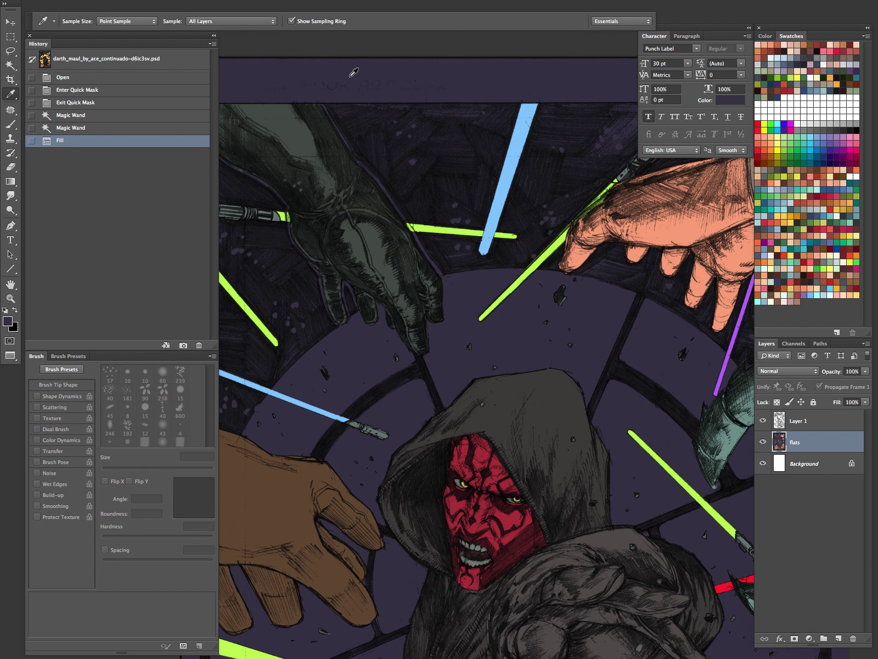
Step: Darken the purple background and shift its hue slightly with Hue/Saturation, and examine the whole artwork
key("ctrl+u")
left_click_drag(723, 153, 713, 154)
left_click_drag(721, 95, 726, 94)
left_click(847, 39)
key("z")
left_click_drag(559, 400, 500, 385)
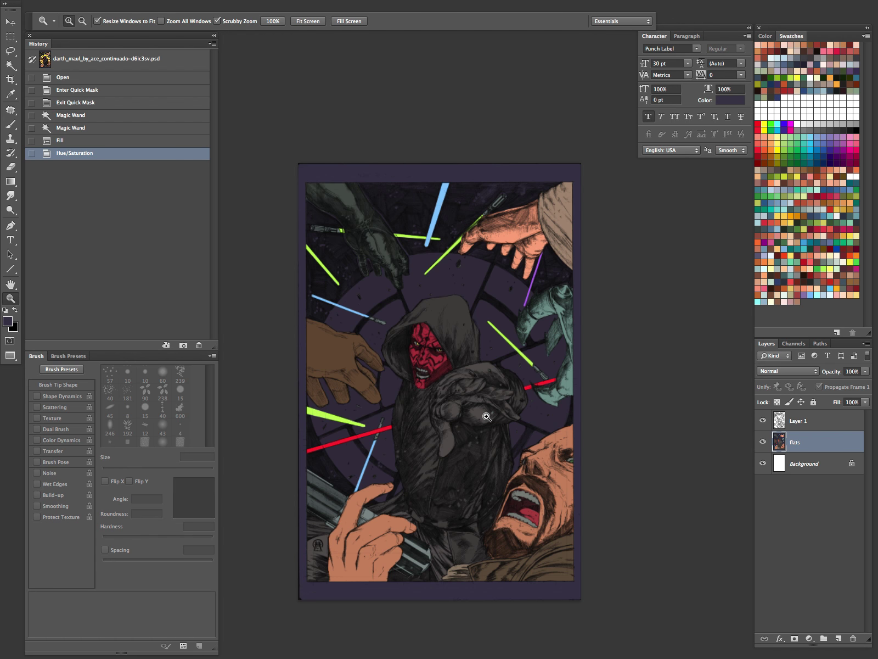
left_click_drag(544, 501, 512, 176)
left_click_drag(532, 434, 460, 308)
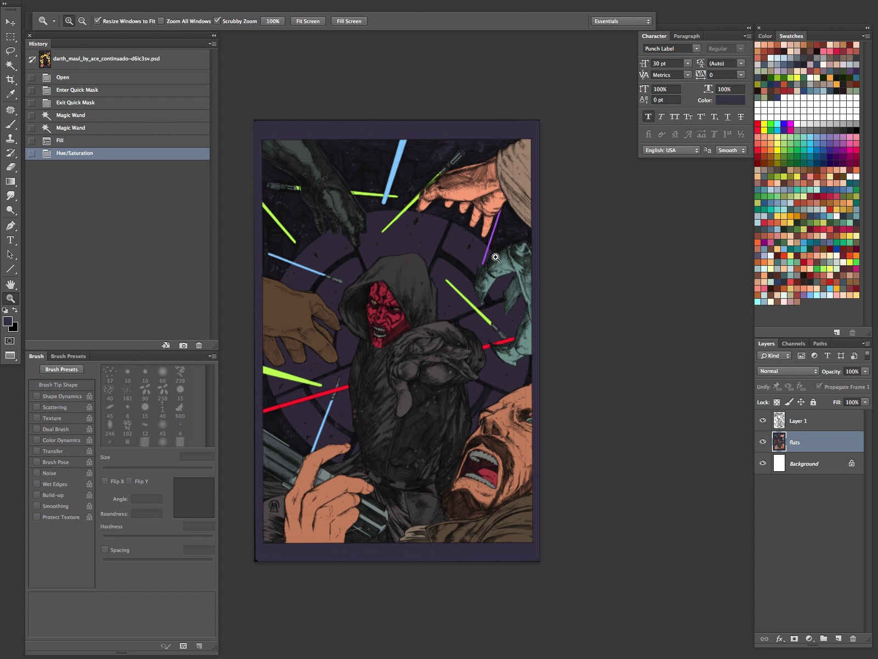
Step: Undo the Hue/Saturation adjustment and the purple fill, and clear the selection
key("ctrl+alt+z")
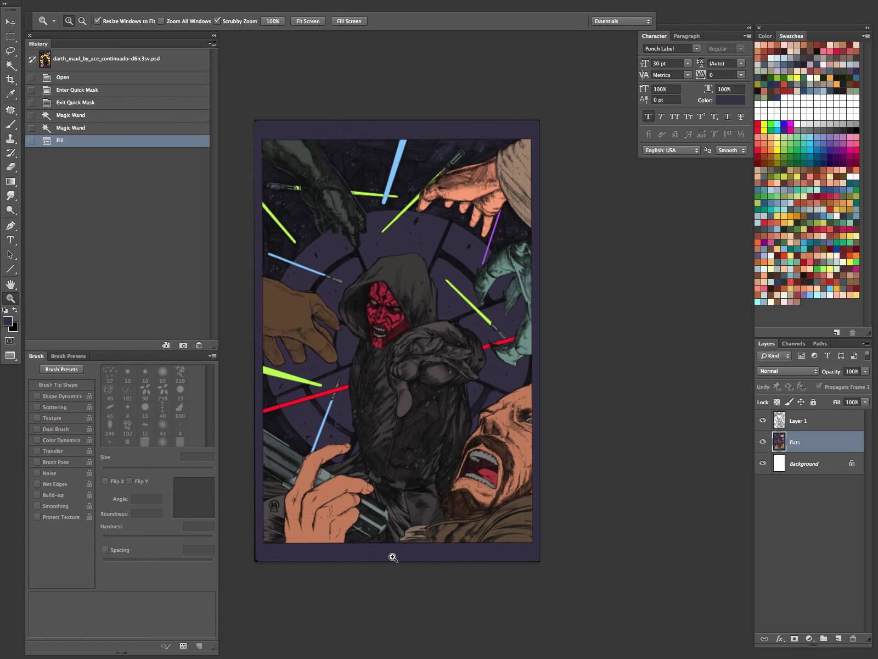
key("ctrl+alt+z")
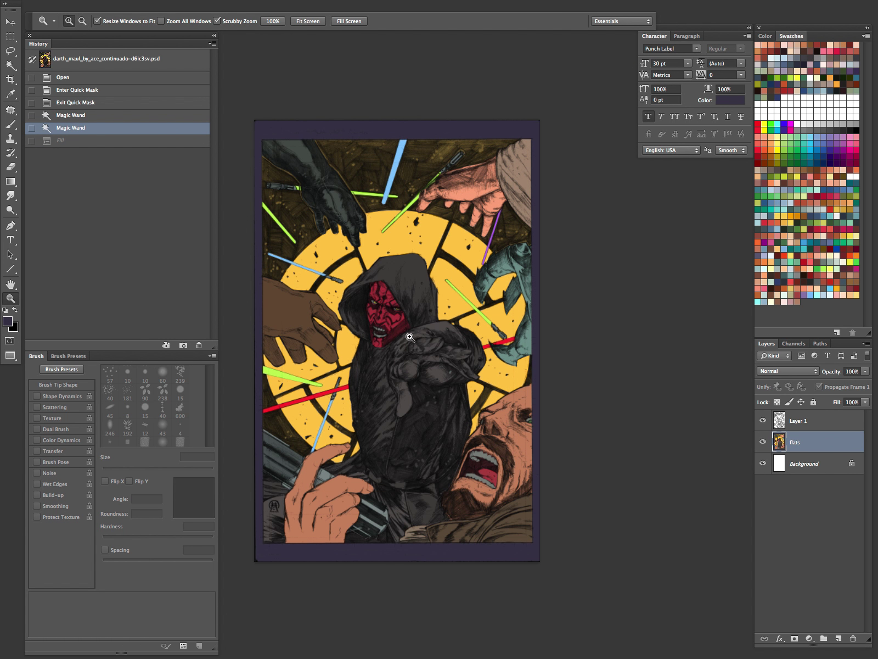
key("ctrl+d")
Step: Select the reaching hands, the bearded man's skin, the large lightsaber hilt and the brown robe on the flats layer with the Magic Wand
key("w")
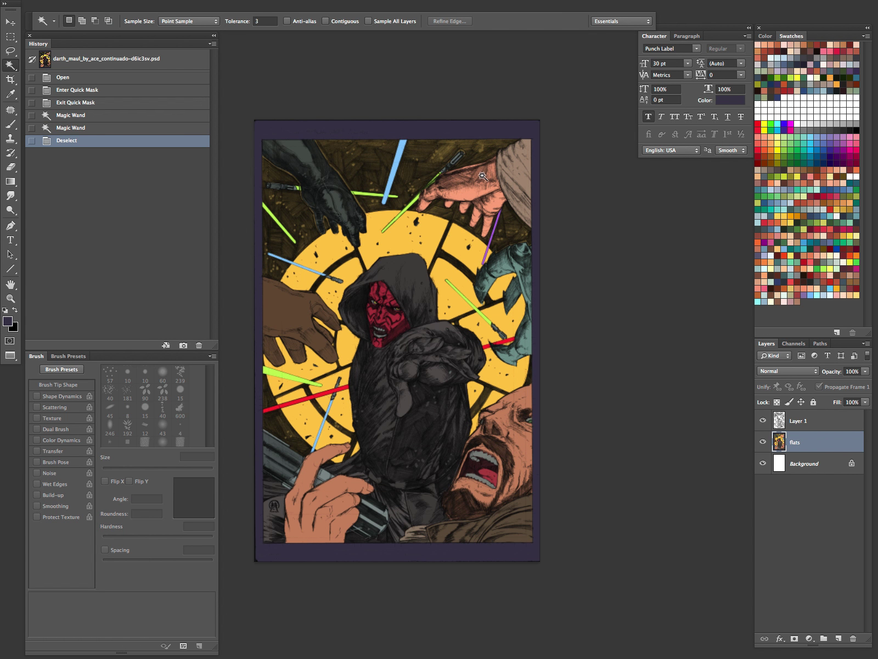
left_click(479, 179)
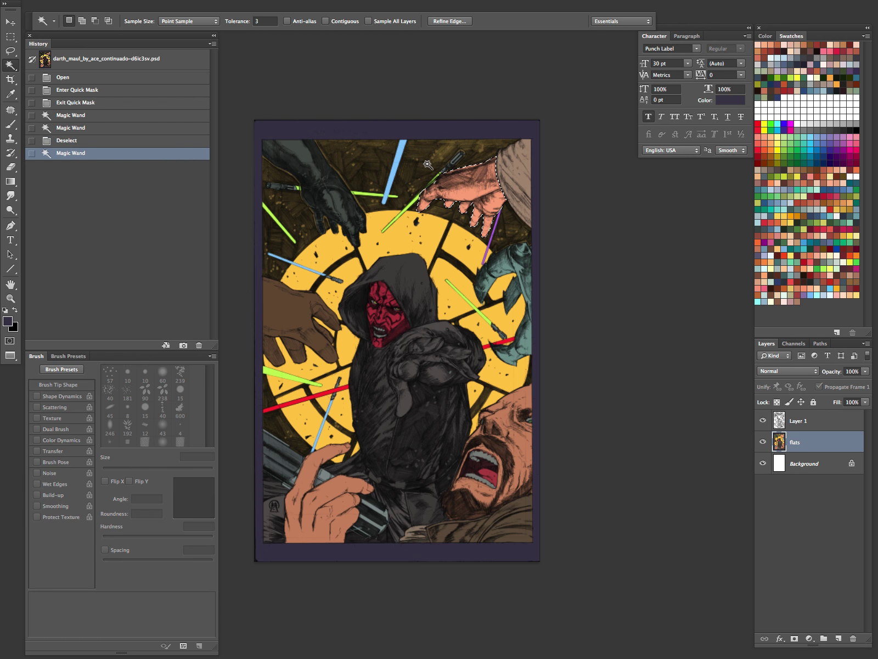
left_click(335, 195, "shift")
left_click(290, 320, "shift")
left_click(291, 457, "shift")
left_click(272, 472, "shift")
left_click(276, 508, "shift")
left_click(276, 508, "shift")
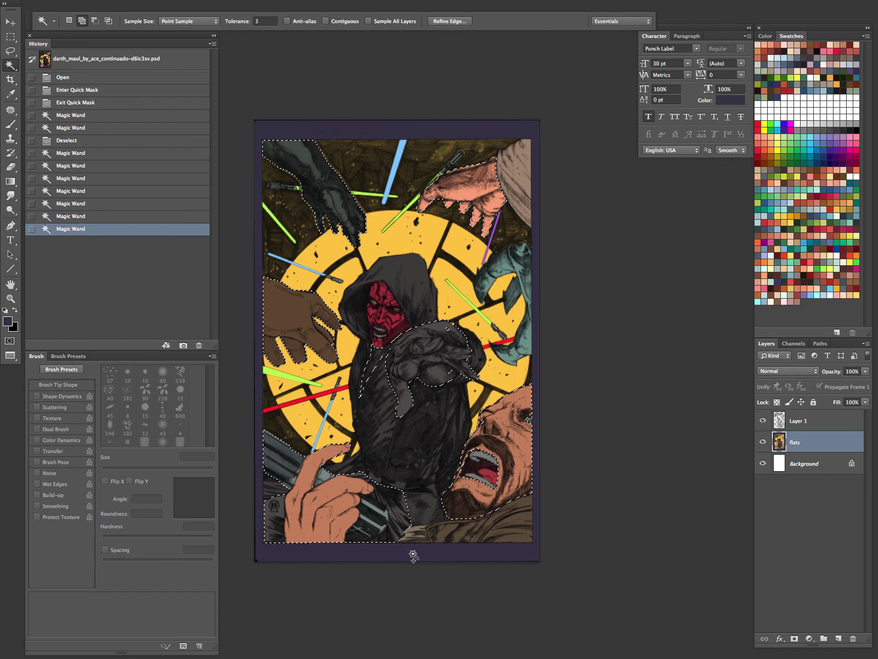
key("ctrl+z")
left_click(416, 533, "shift")
left_click(494, 526, "shift")
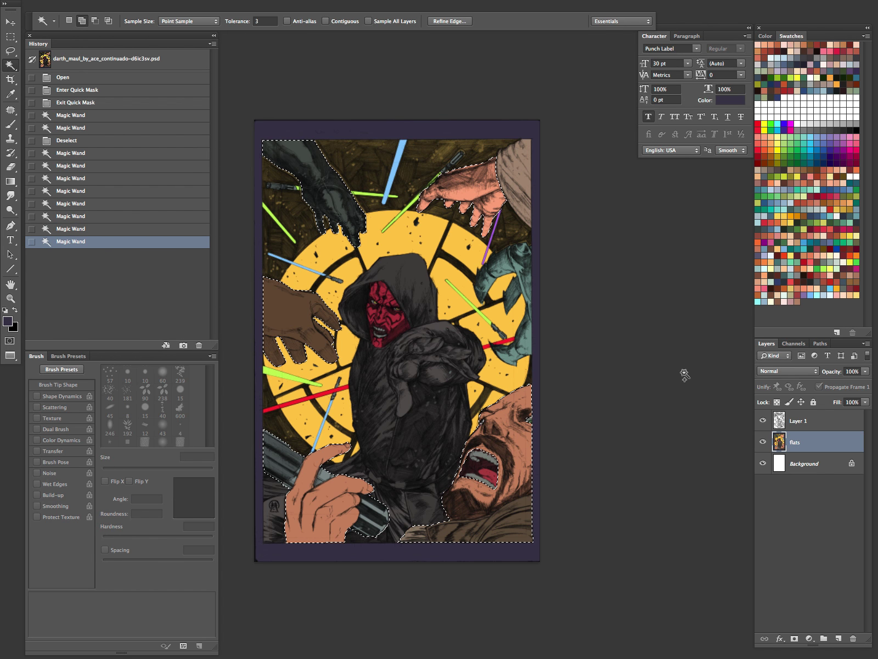
Step: Add the bearded man's mouth details, the teal clawed hand and the beige sleeve to the Magic Wand selection
left_click(488, 458, "shift")
left_click(488, 475, "shift")
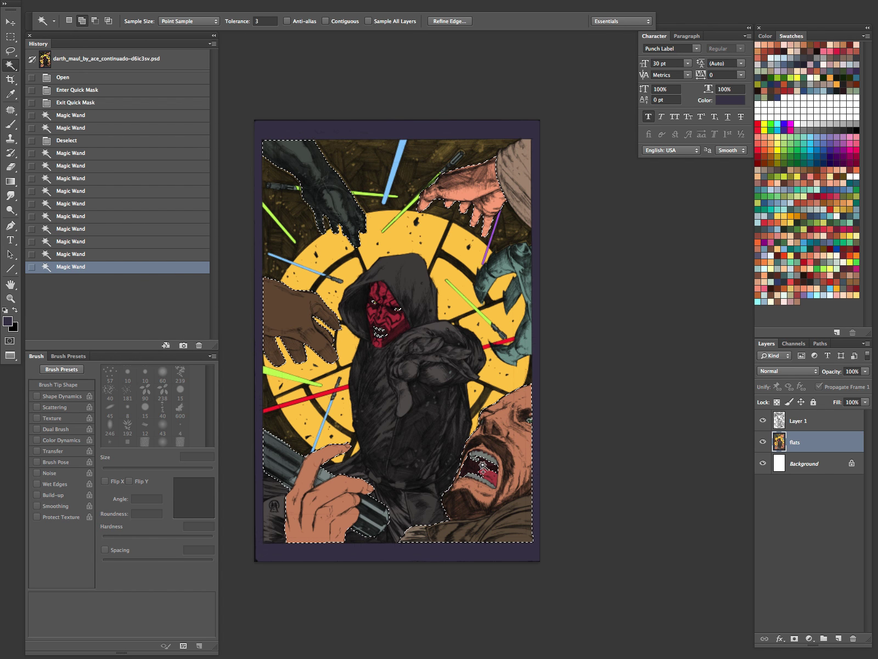
left_click(478, 465, "shift")
left_click(530, 419, "shift")
left_click(525, 334, "shift")
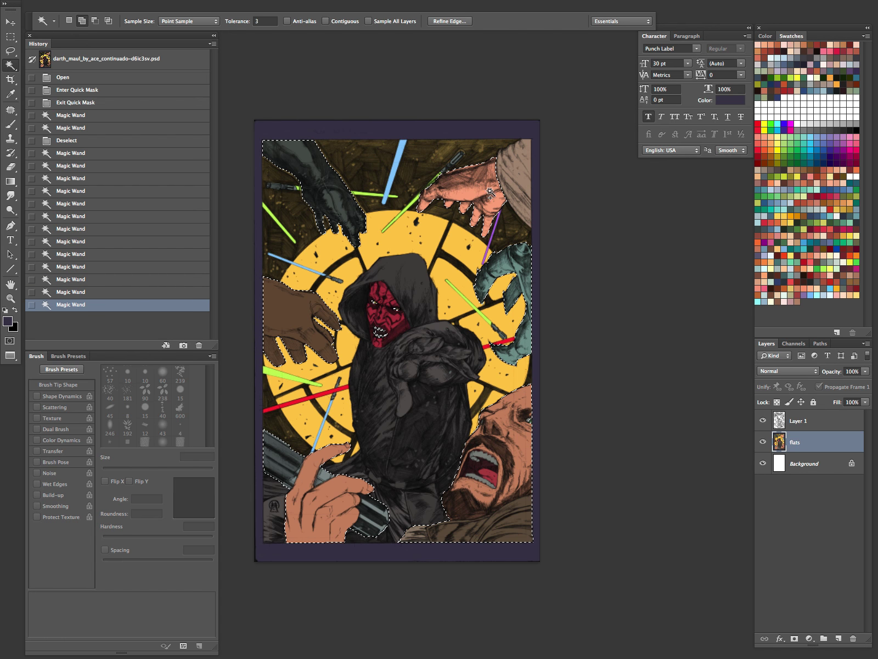
left_click(516, 192, "shift")
left_click(524, 167, "shift")
Step: Add the bearded man's eye to the selection with the Lasso and subtract the purple border with the Magic Wand
key("z")
left_click(546, 425)
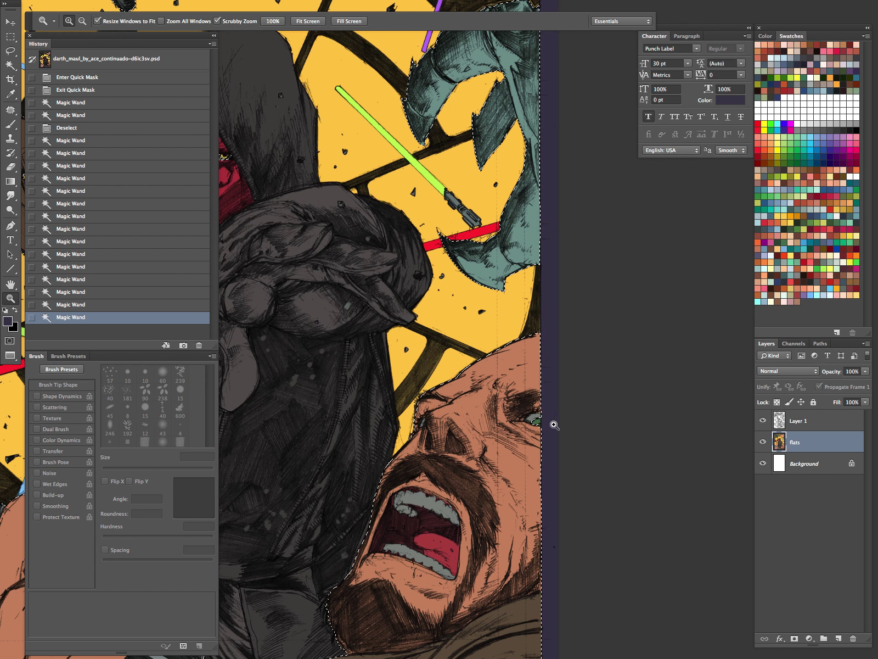
key("l")
key("w")
mouse_move(541, 402)
left_mouse_down()
mouse_move(582, 376)
mouse_move(507, 482)
left_mouse_up()
left_click(558, 429, "alt")
key("z")
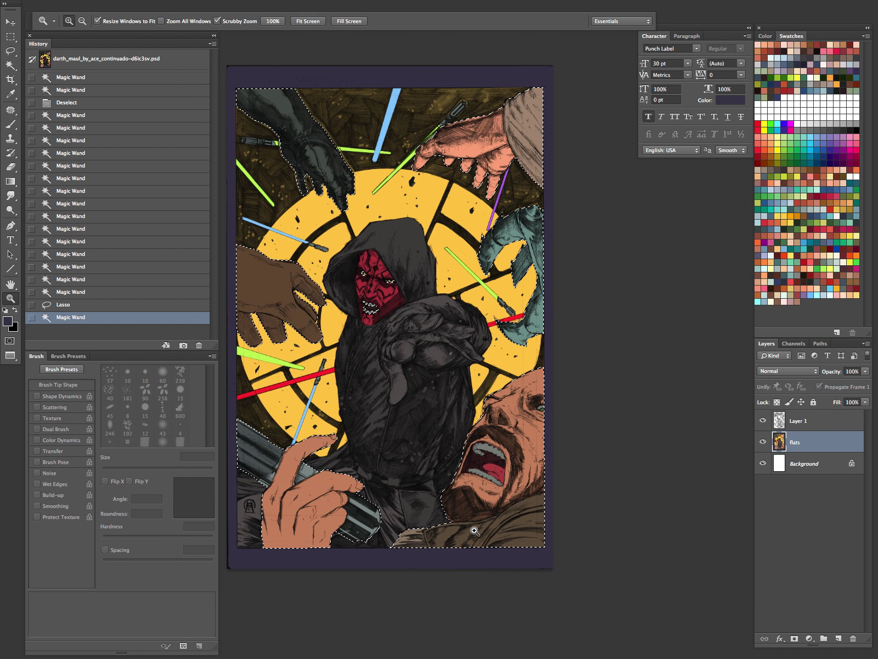
Step: Subtract Darth Maul's face details from the selection with the Lasso and check the selected foreground in Quick Mask mode
key("l")
mouse_move(409, 258)
left_mouse_down()
mouse_move(367, 246)
mouse_move(369, 344)
left_mouse_up()
key("q")
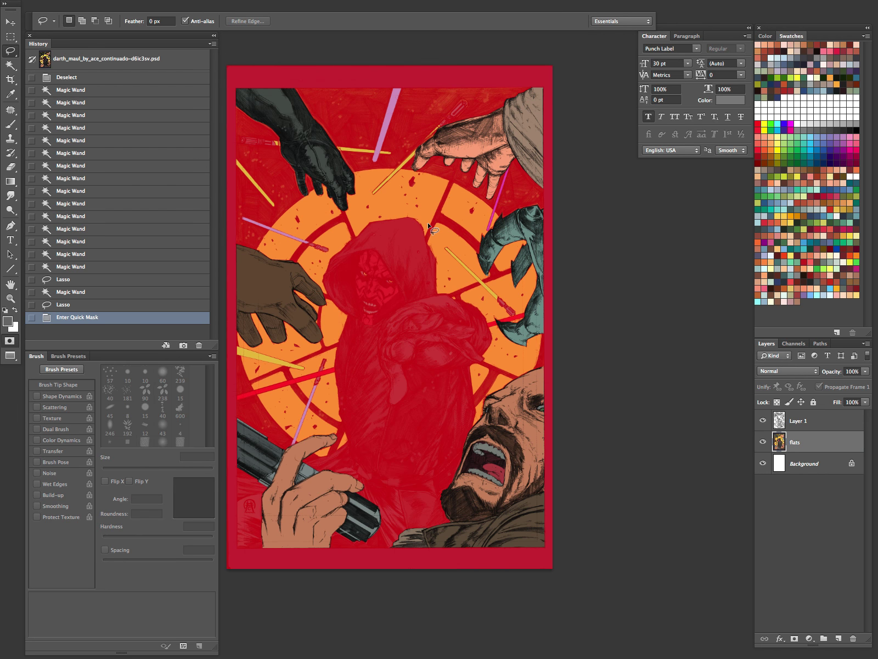
key("q")
key("z")
left_click(447, 359, "alt")
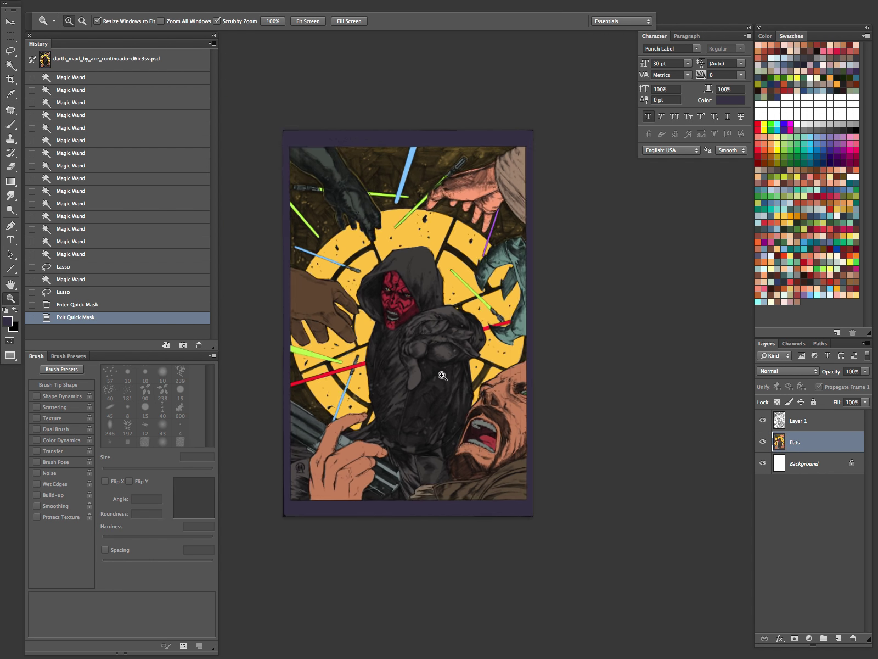
Step: Darken the selected foreground hands and bearded man by lowering the lightness in Hue/Saturation
key("ctrl+u")
left_click_drag(721, 154, 702, 151)
left_click(846, 38)
Step: Shift the selected foreground hands and bearded man to cool purple-blue tones with Color Balance
left_click_drag(529, 337, 511, 376)
key("ctrl+b")
mouse_move(687, 488)
left_mouse_down()
mouse_move(674, 489)
mouse_move(696, 516)
mouse_move(696, 504)
mouse_move(679, 508)
left_mouse_up()
key("Return")
key("z")
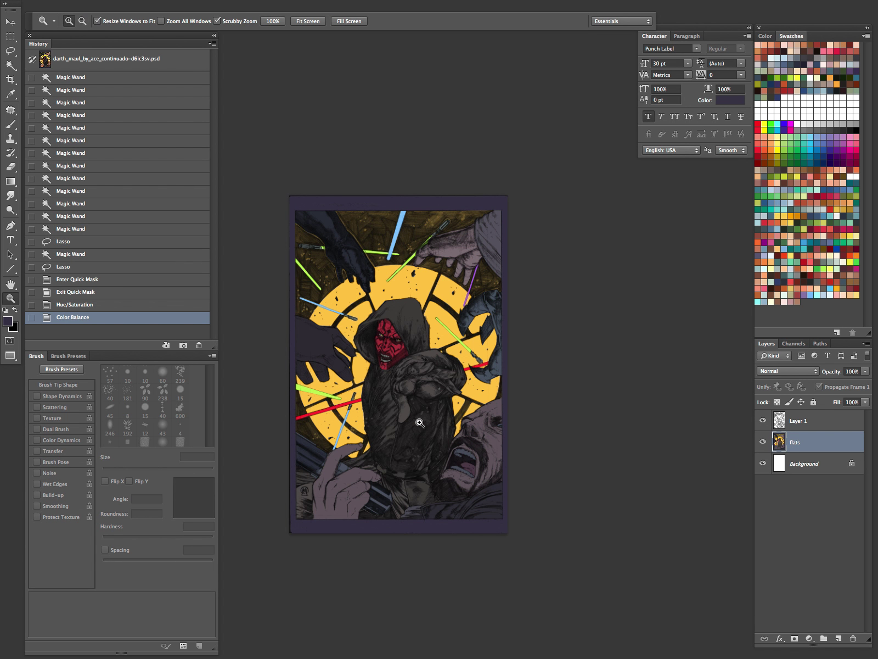
Step: Compare the artwork at thumbnail size before and after the foreground adjustments using the history states
key("ctrl+minus")
left_click_drag(430, 410, 387, 460)
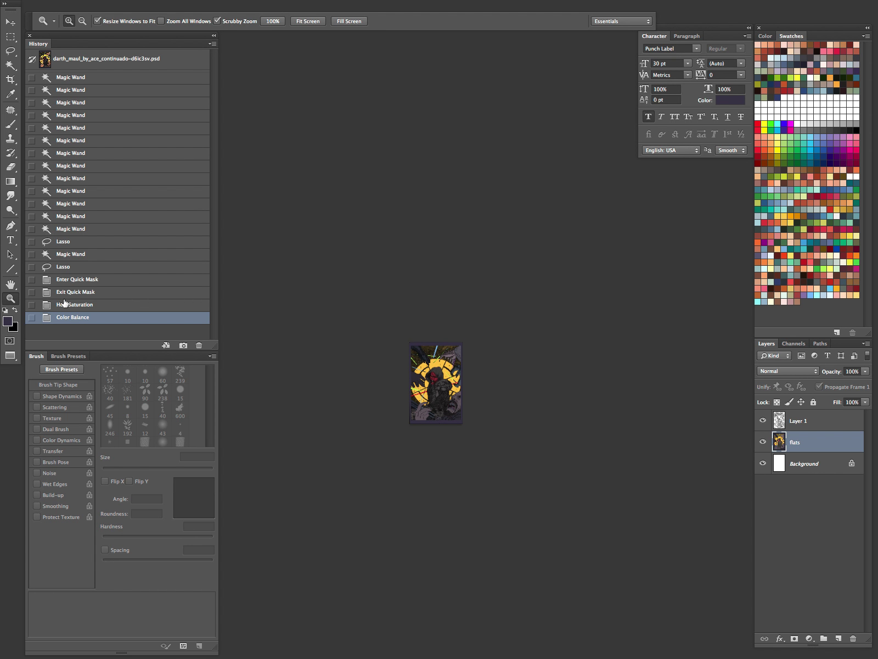
left_click(94, 297)
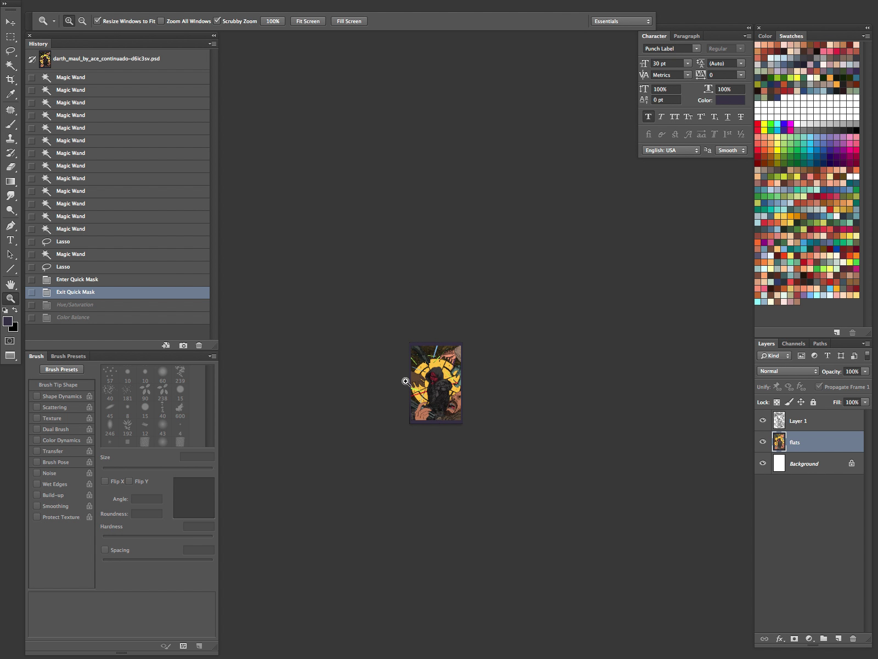
left_click(101, 318)
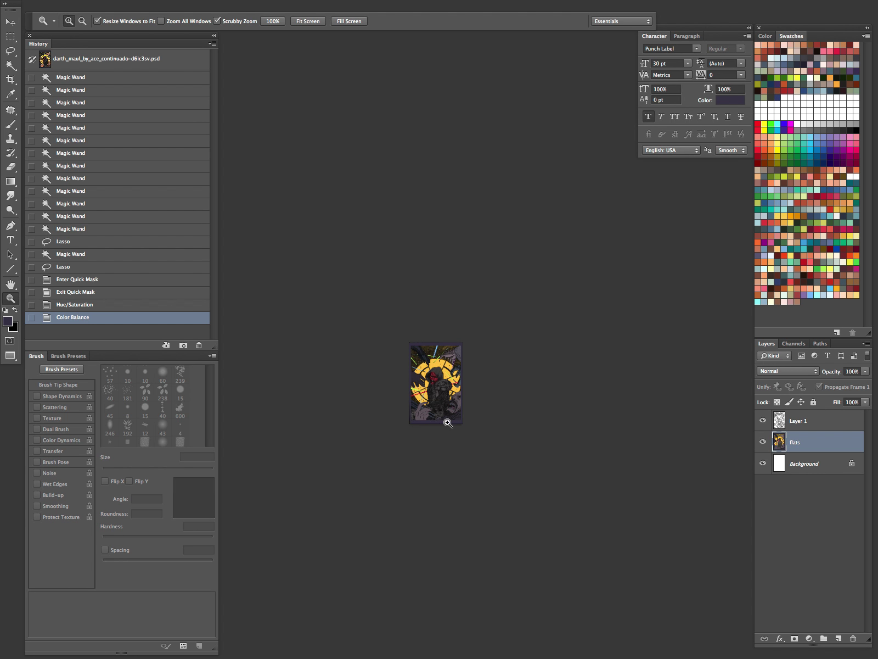
left_click_drag(451, 398, 447, 441)
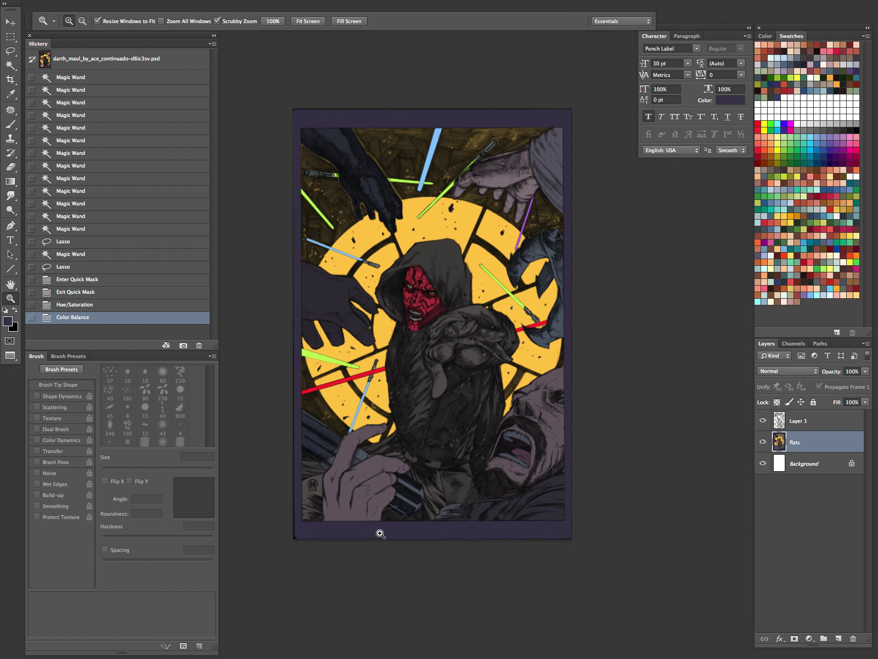
Step: Sample the circle's yellow and paint a rim light along the edge of the bearded man's face with a smaller brush
left_click(536, 401)
key("b")
left_click(559, 333, "alt")
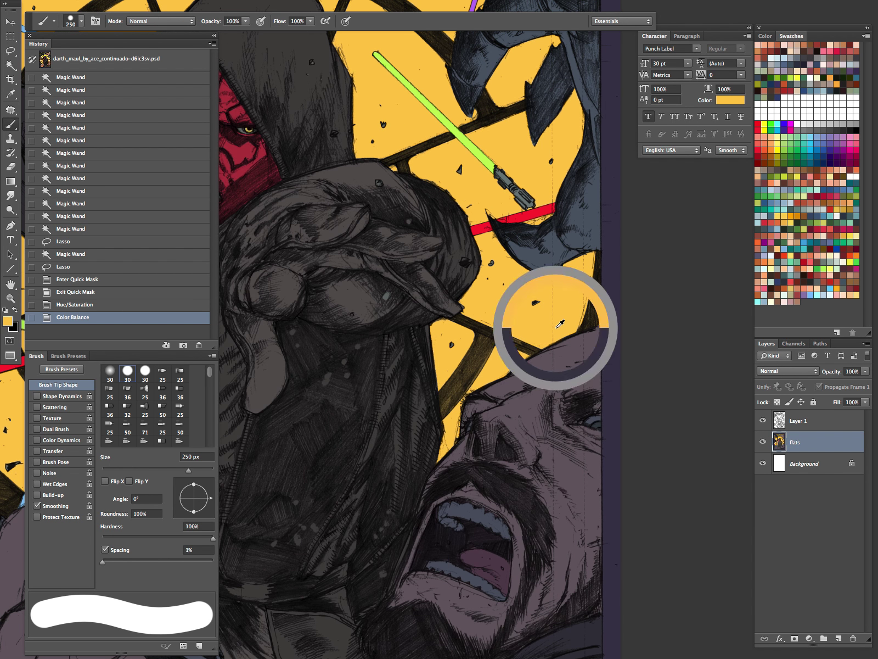
key("bracketleft")
key("bracketleft")
key("bracketleft")
key("bracketleft")
key("bracketleft")
key("bracketleft")
key("bracketleft")
key("bracketleft")
key("bracketleft")
key("bracketleft")
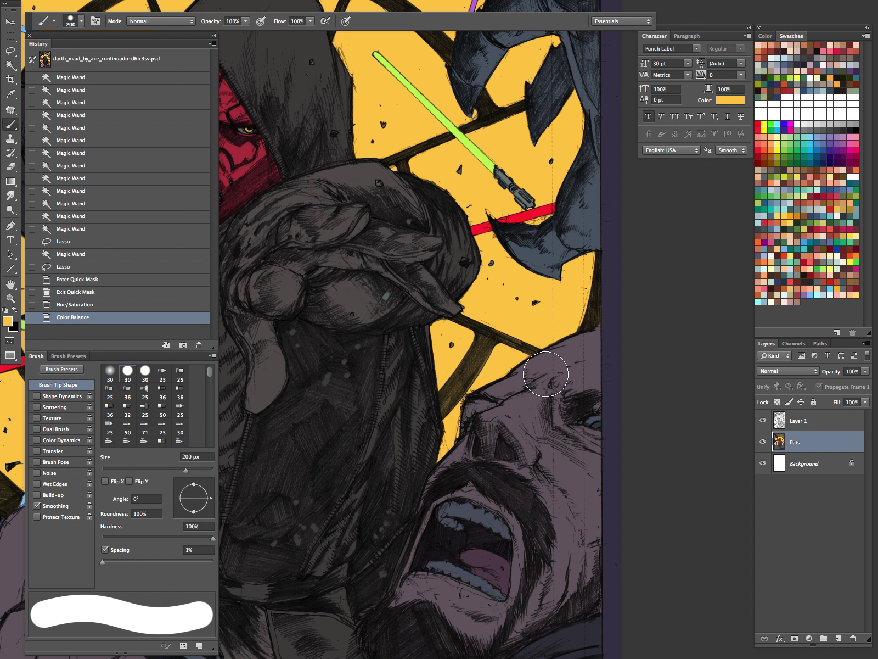
key("bracketleft")
mouse_move(476, 392)
left_mouse_down()
mouse_move(598, 333)
mouse_move(454, 448)
mouse_move(434, 475)
left_mouse_up()
Step: Extend the yellow rim light along the bearded man's head and moustache with 20 px and 15 px brushes
left_click_drag(552, 453, 600, 362)
key("bracketleft")
key("bracketleft")
key("bracketleft")
key("bracketleft")
key("bracketleft")
left_click_drag(532, 326, 575, 303)
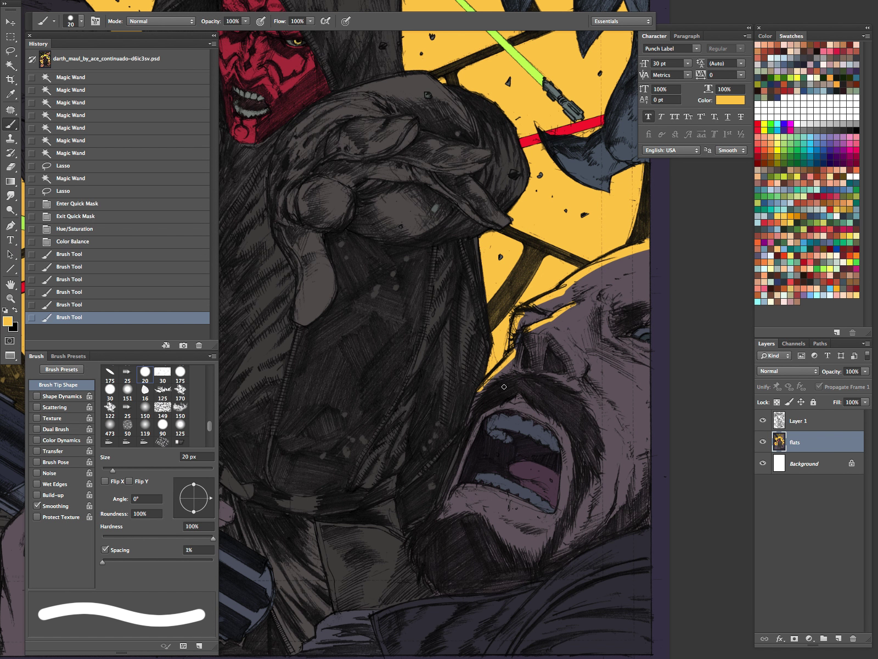
key("bracketleft")
Step: Paint a yellow rim light along the upper edge of the purple hand and sleeve near the artwork's upper-right corner
left_click_drag(497, 580, 582, 402)
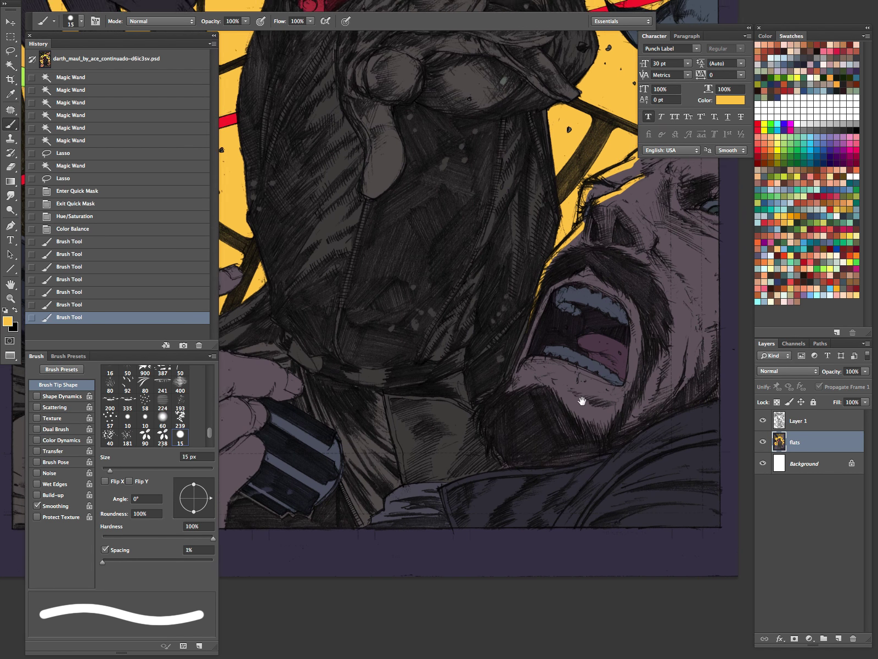
key("Tab")
mouse_move(667, 203)
left_mouse_down()
mouse_move(526, 509)
mouse_move(493, 617)
left_mouse_up()
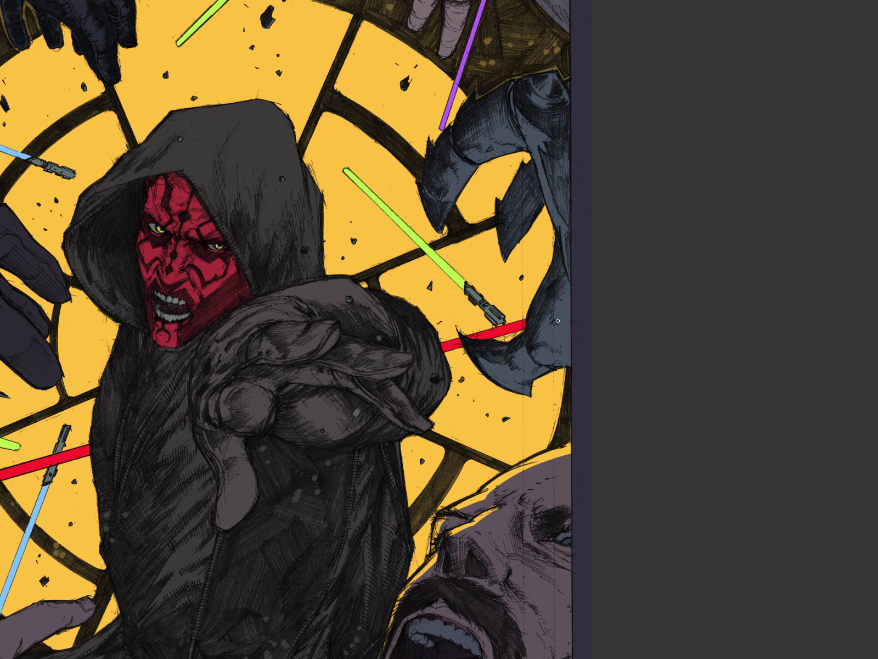
left_click_drag(526, 143, 552, 312)
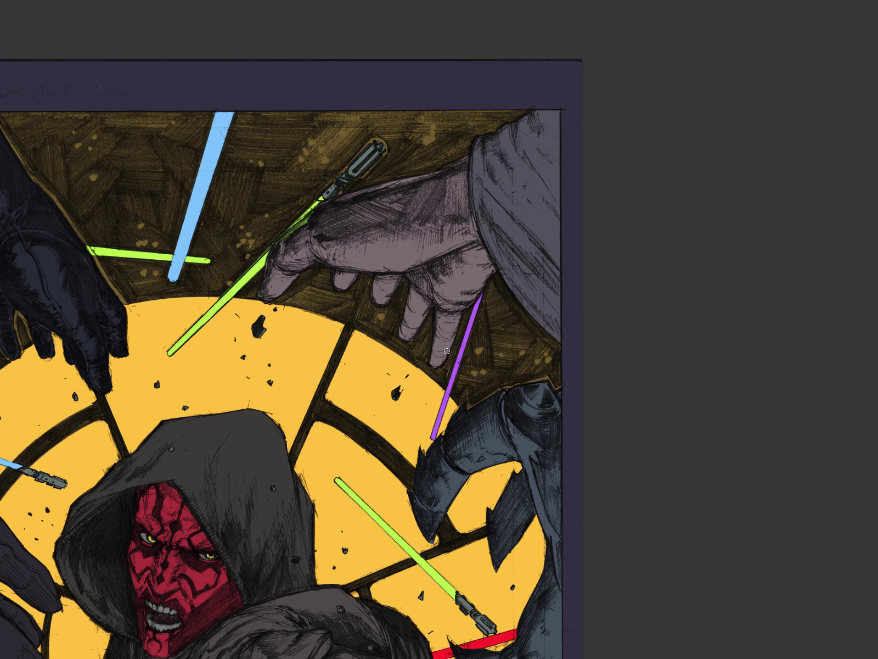
left_click_drag(331, 199, 442, 171)
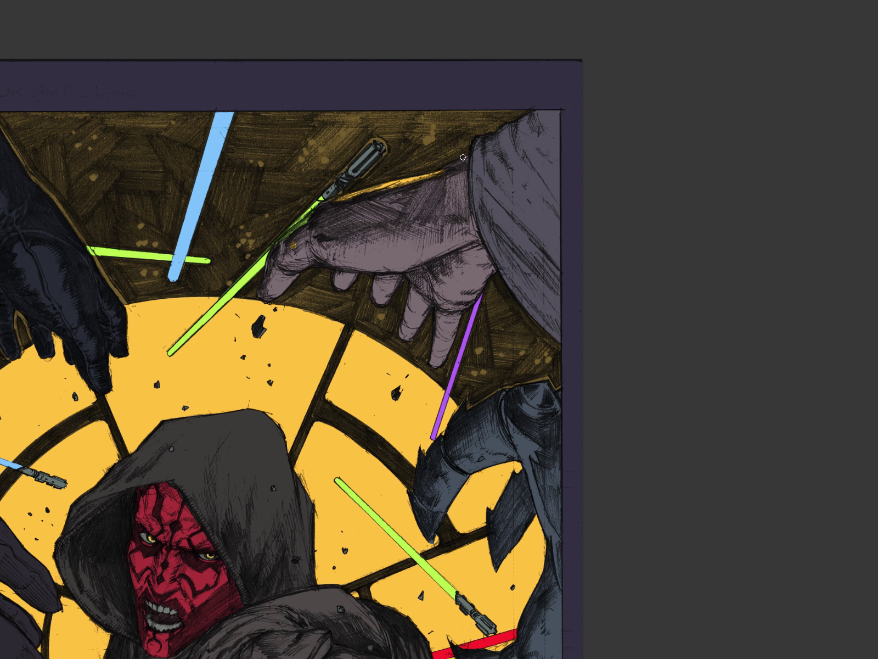
left_click_drag(476, 139, 536, 109)
mouse_move(308, 223)
left_mouse_down()
mouse_move(278, 247)
mouse_move(262, 296)
left_mouse_up()
left_click_drag(444, 431, 418, 459)
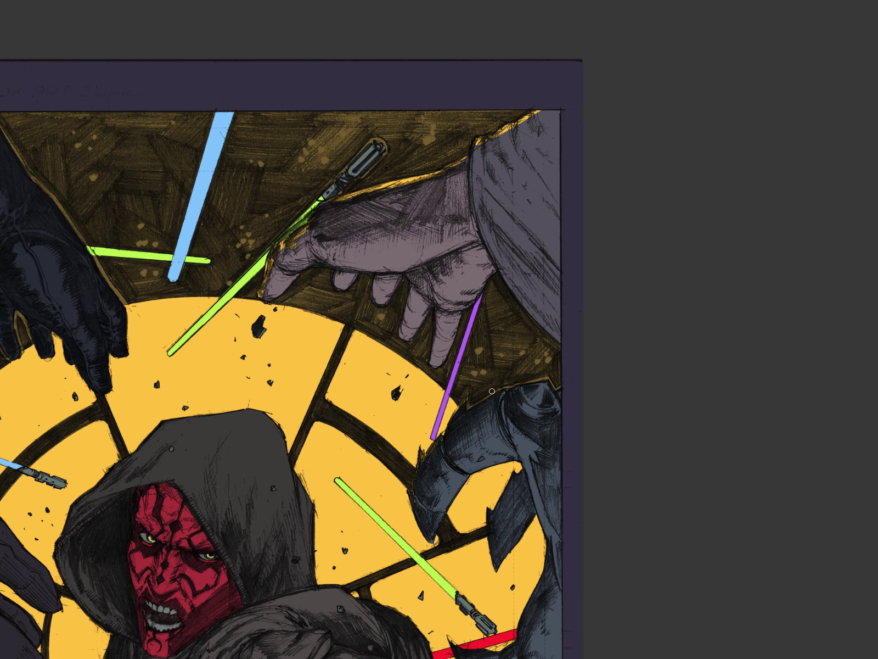
Step: Extend the yellow rim light to the edges of the clawed creature's hand and the dark gloved hands on the opposite side
scroll(618, 333, "down", 5)
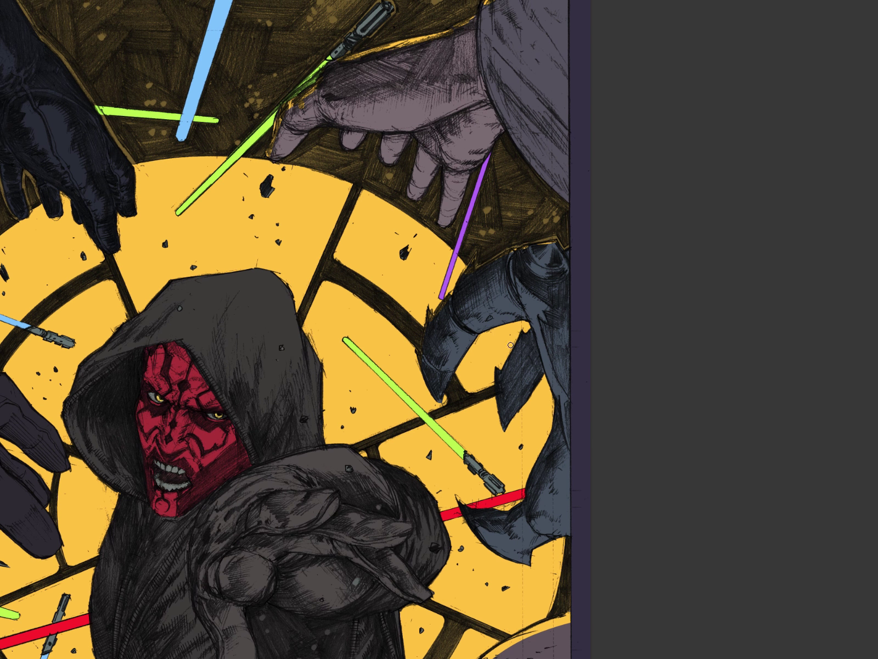
mouse_move(555, 421)
left_mouse_down()
mouse_move(524, 496)
mouse_move(509, 512)
mouse_move(465, 508)
left_mouse_up()
left_click_drag(466, 555, 741, 391)
mouse_move(143, 169)
left_mouse_down()
mouse_move(262, 206)
mouse_move(341, 294)
left_mouse_up()
mouse_move(267, 293)
left_mouse_down()
mouse_move(327, 356)
mouse_move(323, 333)
left_mouse_up()
left_click_drag(243, 345, 252, 383)
left_click_drag(168, 336, 195, 391)
mouse_move(423, 461)
left_mouse_down()
mouse_move(421, 436)
mouse_move(451, 407)
left_mouse_up()
left_click_drag(450, 407, 379, 520)
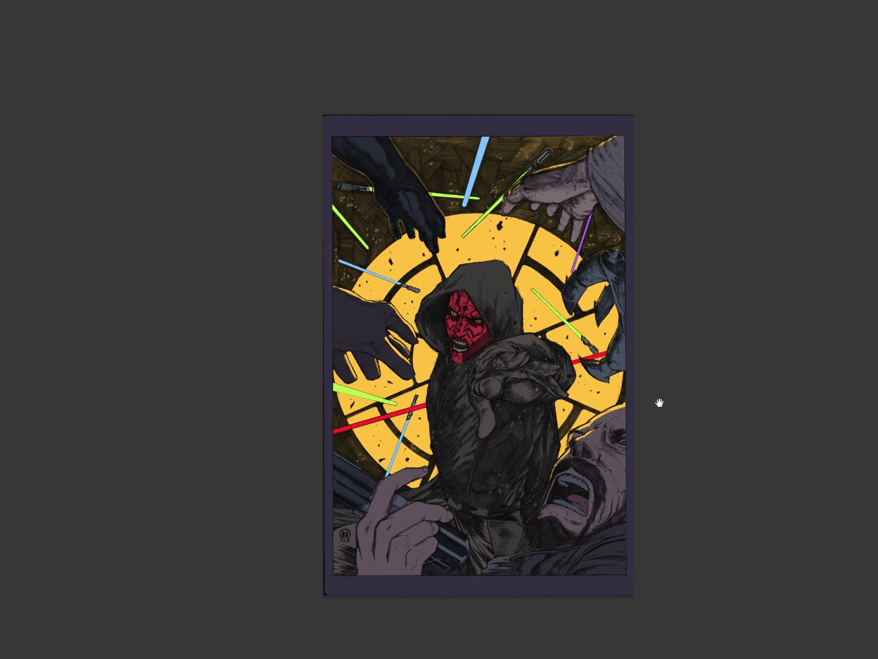
Step: Check the rim-lit artwork at thumbnail size and close the Darth Maul document without saving
left_click_drag(660, 402, 596, 357)
left_click(473, 425, "ctrl")
left_click_drag(490, 355, 488, 440)
left_click_drag(474, 462, 363, 524)
key("Tab")
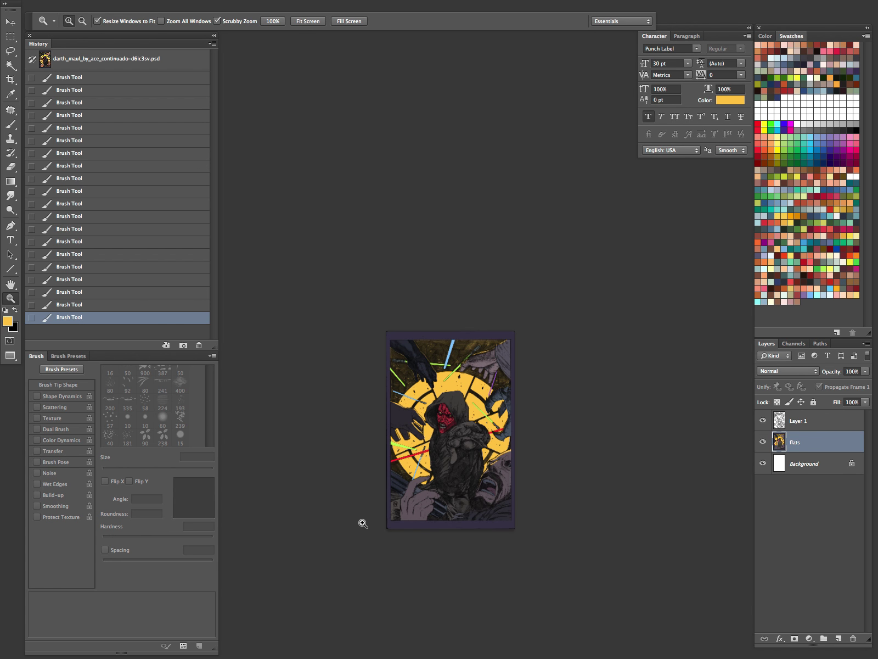
key("super+w")
key("super+d")
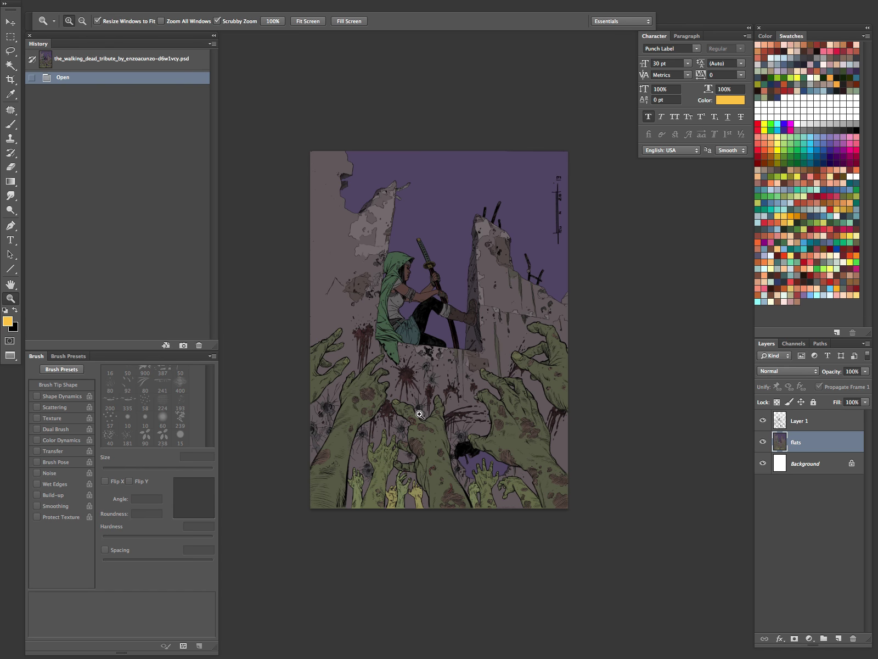
Step: Select the ruined wall's base colour in the Walking Dead artwork with the Magic Wand and add a new layer above flats
left_click_drag(454, 332, 493, 316)
left_click_drag(452, 355, 403, 388)
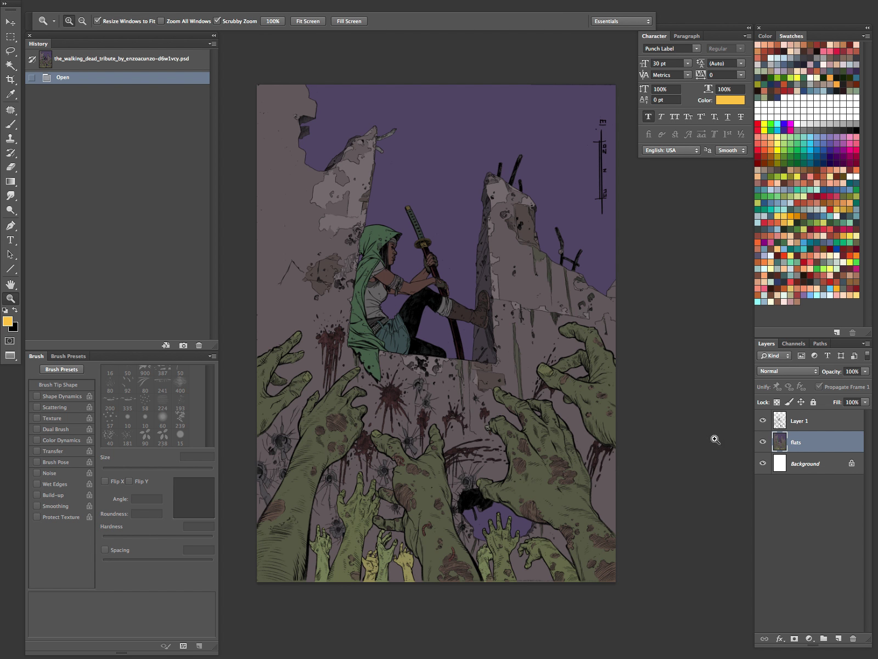
key("super+minus")
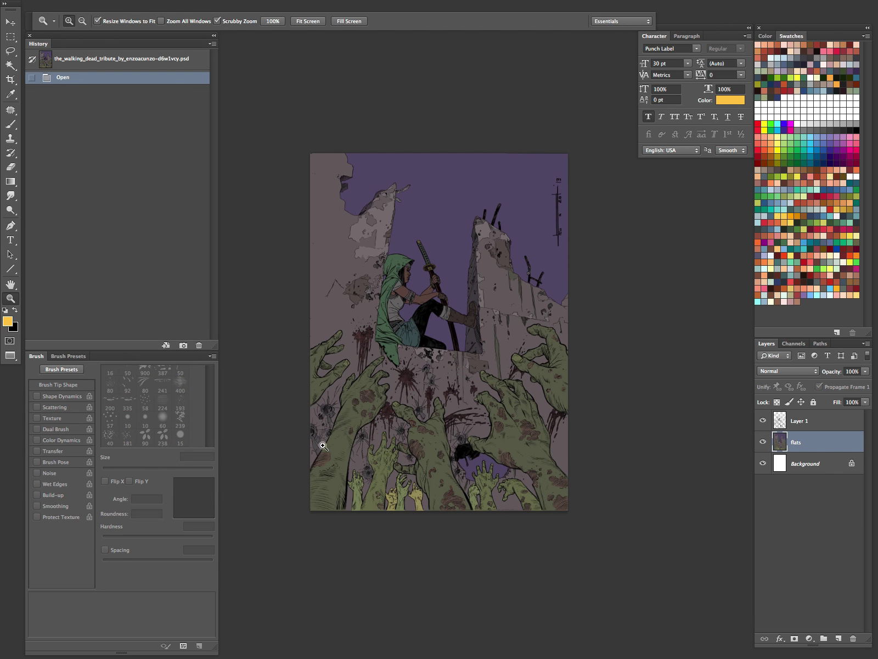
key("w")
left_click(338, 324)
key("ctrl+shift+n")
key("Return")
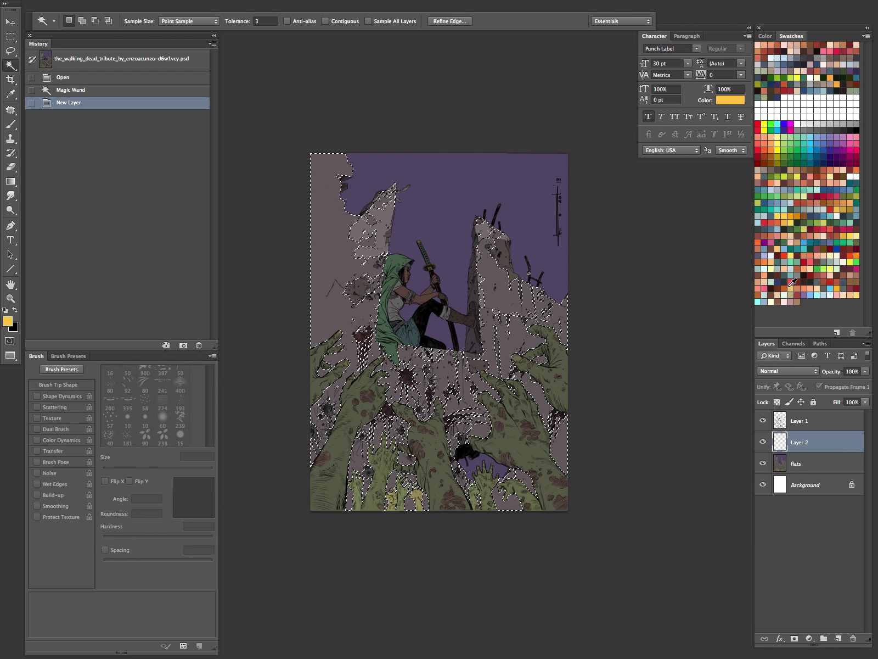
Step: Set the new layer to Multiply and draw a dark blue gradient upward over the selected wall with its outline hidden
left_click(778, 97)
key("super+h")
key("g")
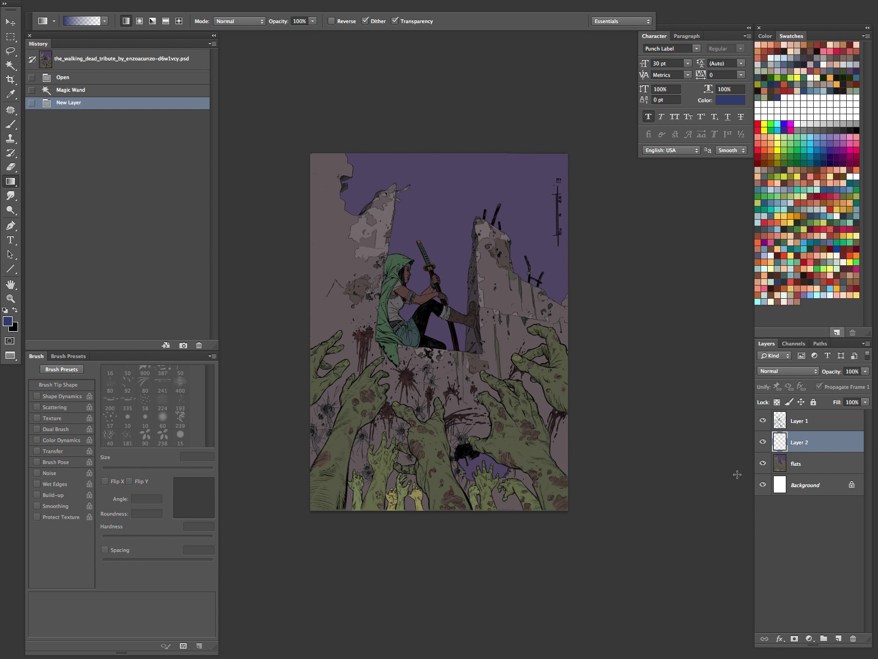
left_click(803, 371)
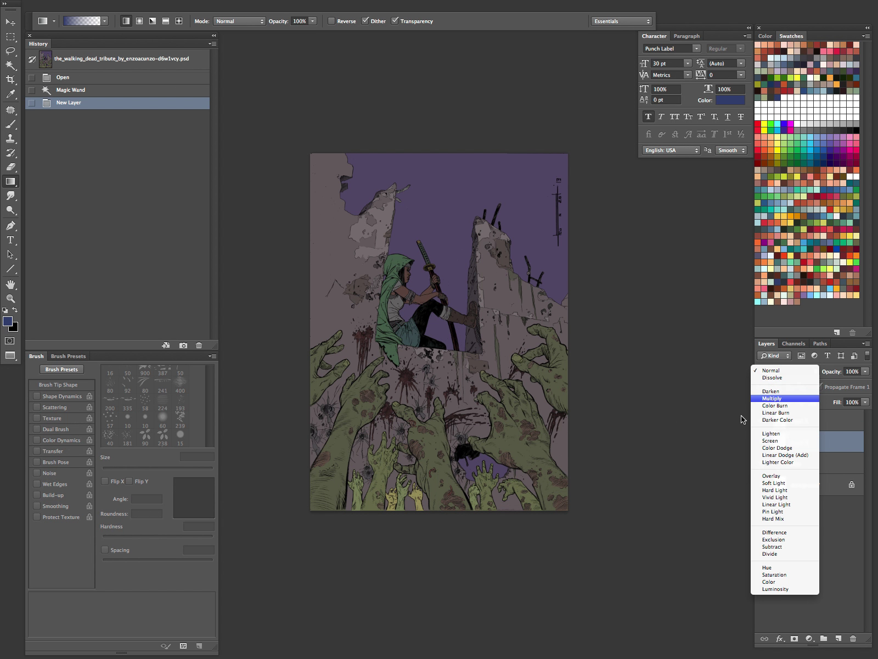
left_click(785, 400)
left_click_drag(447, 494, 421, 360)
left_click_drag(387, 201, 387, 201)
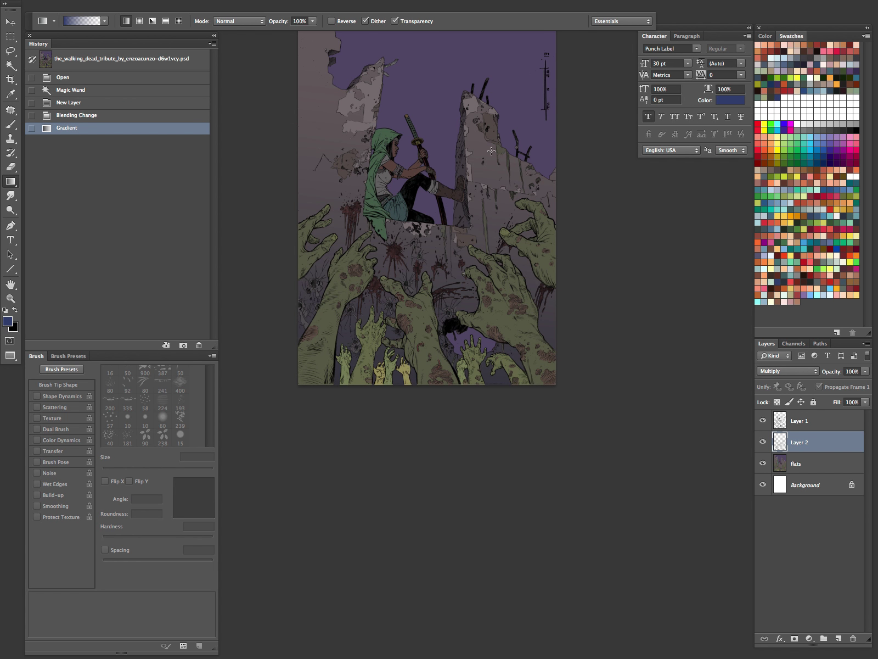
Step: Deepen the blue shading on the lower wall with further long upward gradients, undoing unwanted passes
key("Tab")
left_click_drag(268, 568, 480, 16)
left_click_drag(551, 327, 511, 412)
key("ctrl+z")
left_click_drag(198, 622, 414, 94)
left_click_drag(505, 406, 495, 360)
left_click_drag(628, 569, 499, 225)
key("ctrl+z")
left_click_drag(591, 523, 581, 410)
left_click_drag(589, 617, 492, 71)
left_click_drag(562, 175, 574, 364)
left_click_drag(474, 512, 501, 377)
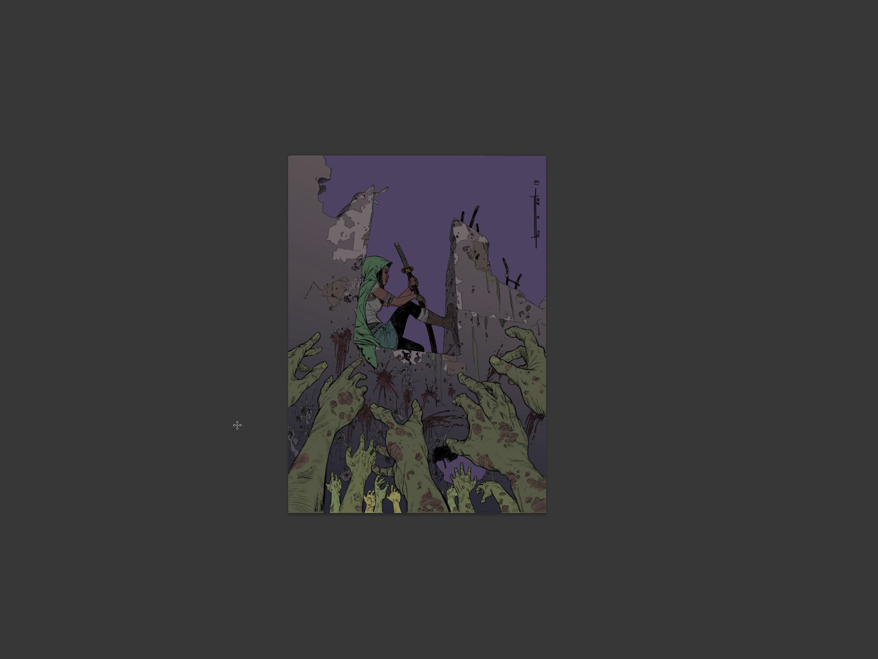
Step: Drop the wall selection and select the green and yellow zombie arms on the flats layer with the Magic Wand
key("Tab")
left_click(807, 464)
key("ctrl+d")
key("w")
left_click(516, 369)
left_click(505, 499, "shift")
left_click(478, 494, "shift")
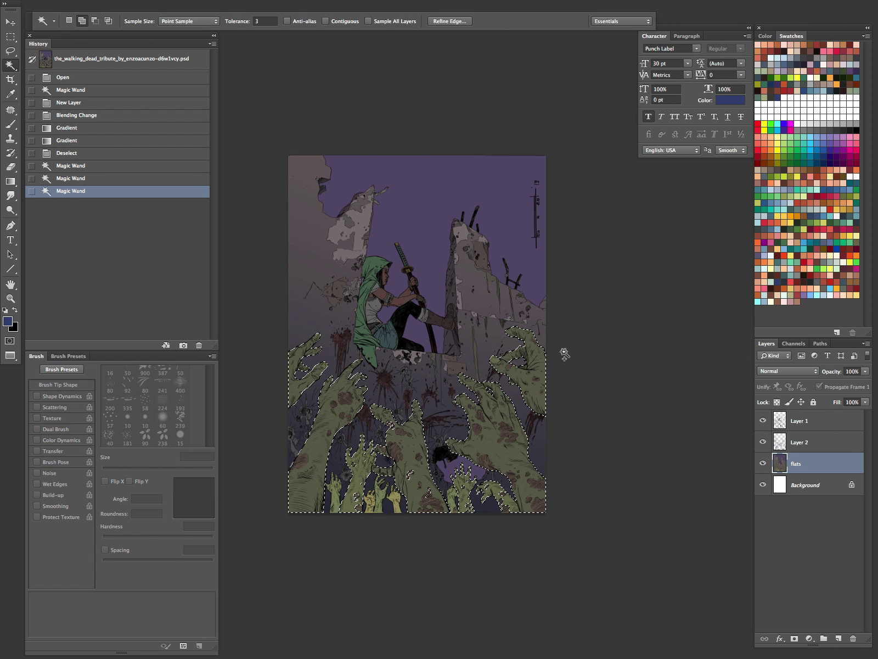
left_click(455, 500, "shift")
left_click(381, 498, "shift")
left_click(391, 506, "shift")
Step: Inspect the zombie hands up close and add remaining unselected details, such as the worms, to the selection
left_click_drag(345, 404, 439, 380)
key("Tab")
left_click_drag(580, 445, 598, 147)
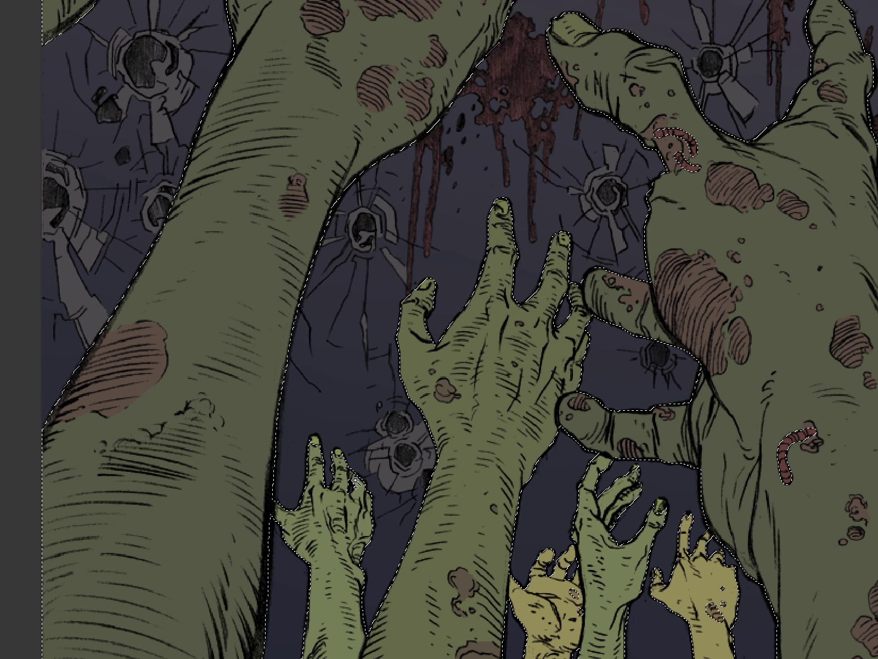
left_click_drag(656, 485, 549, 215)
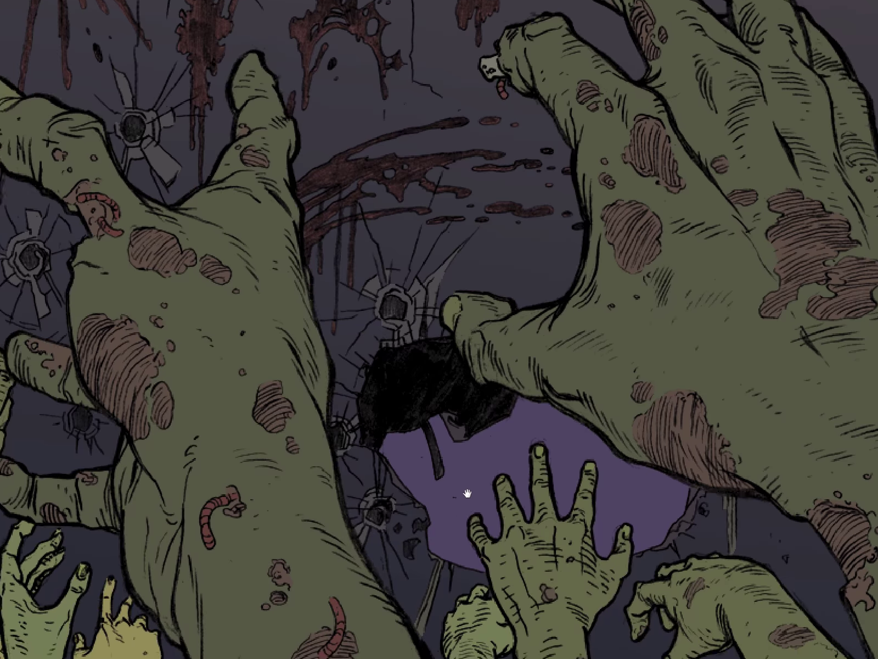
left_click_drag(467, 493, 463, 501)
left_click_drag(591, 469, 545, 226)
left_click_drag(785, 256, 543, 557)
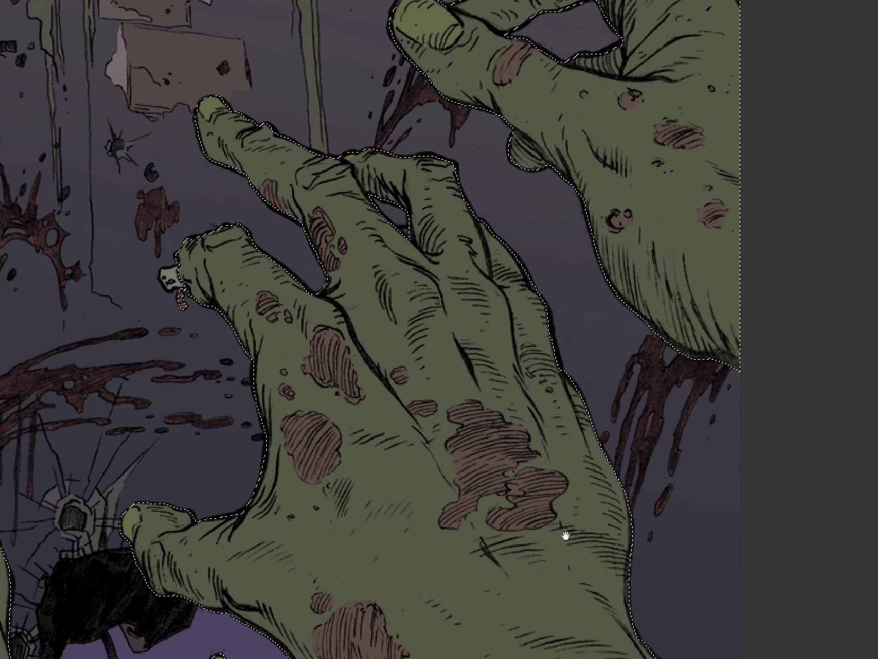
left_click_drag(503, 256, 423, 460)
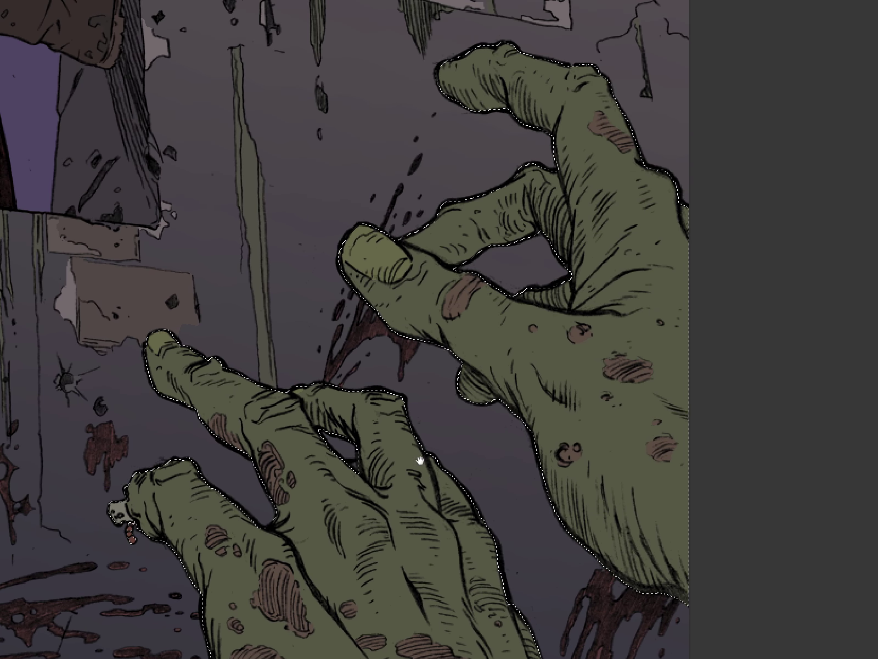
Step: Display the selection as a Quick Mask and examine the hands for missed areas
key("ctrl+minus")
key("ctrl+minus")
key("ctrl+minus")
key("q")
left_click_drag(366, 540, 516, 387)
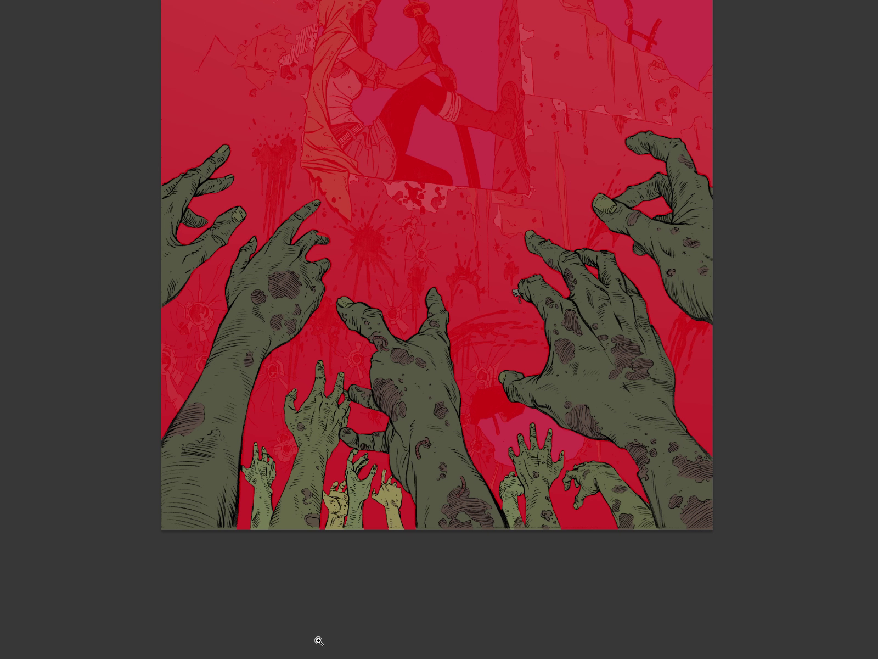
left_click_drag(319, 226, 384, 259)
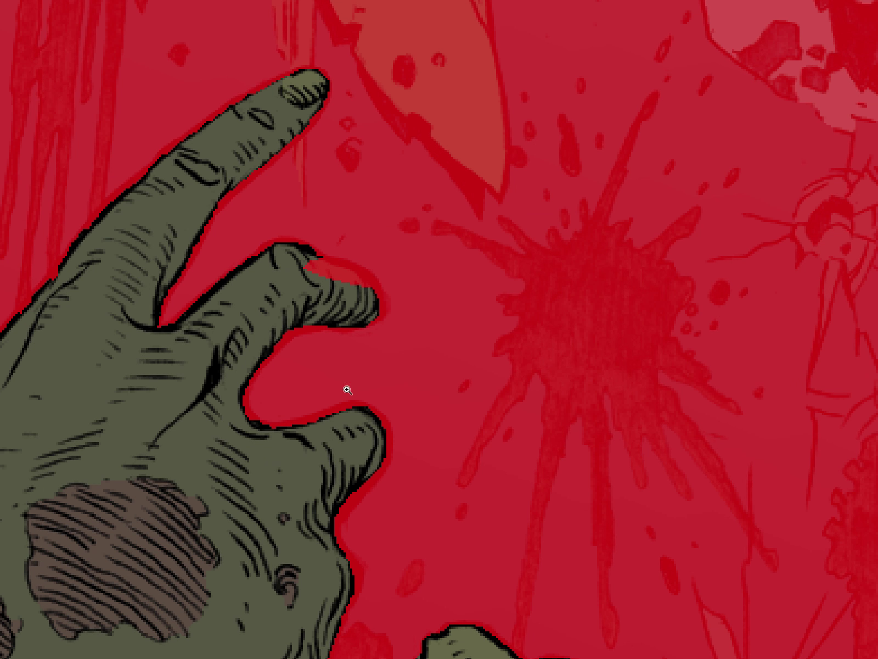
Step: Leave Quick Mask, add the missed fingertip patch to the selection and paint it in the hand's green
key("q")
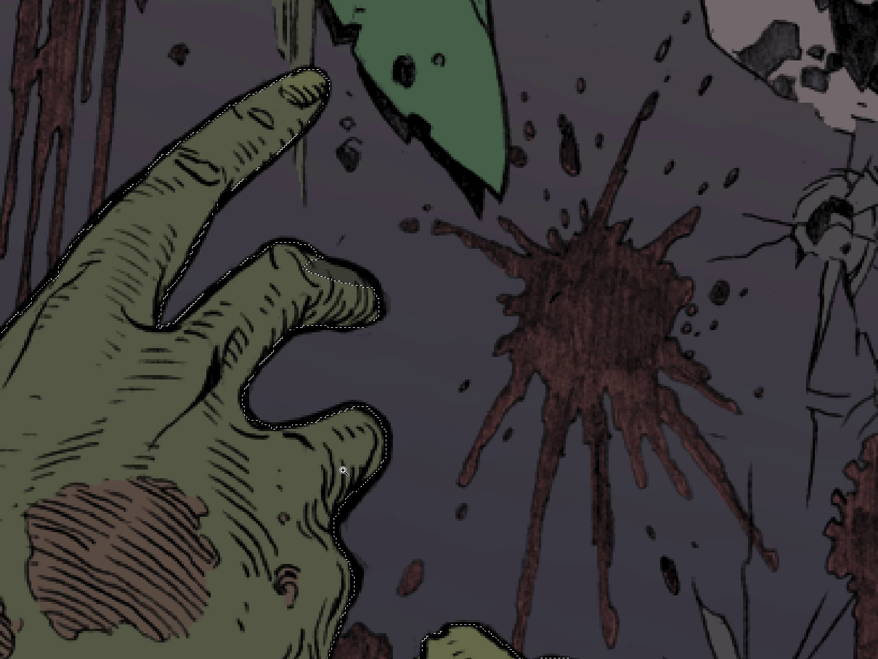
left_click(353, 284, "shift")
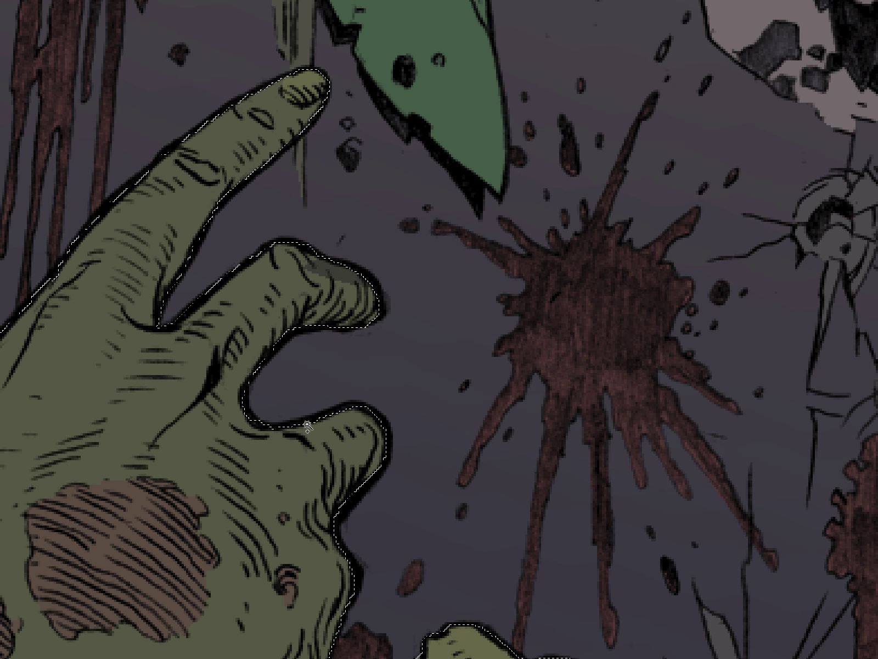
key("b")
left_click_drag(314, 266, 347, 275)
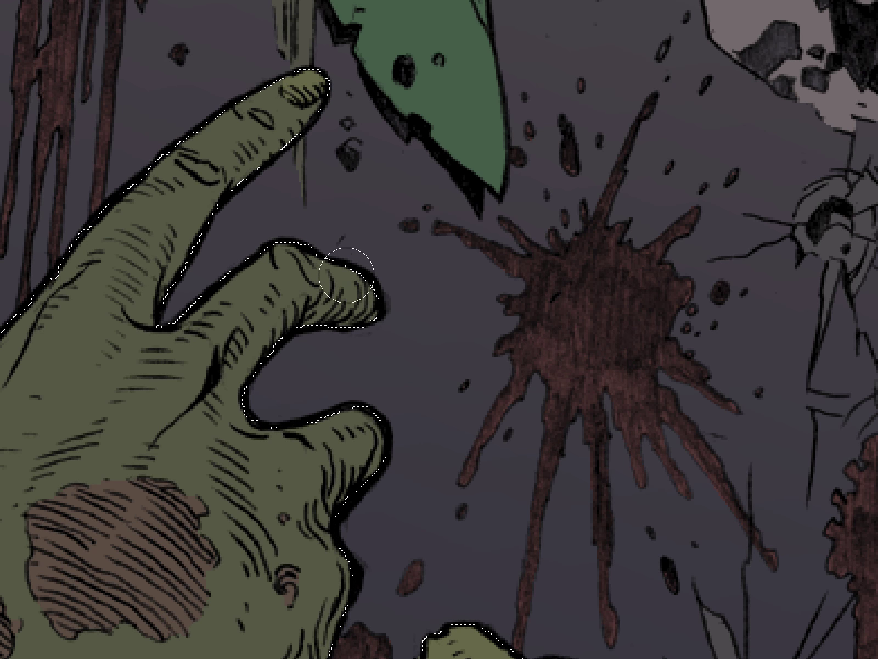
left_click_drag(414, 337, 368, 385)
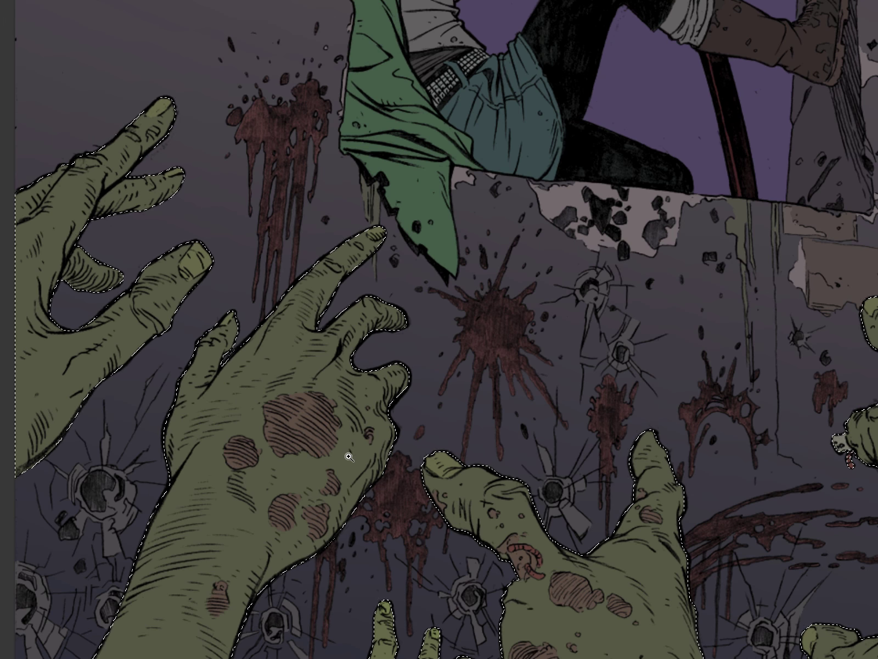
Step: Recheck the corrected hand selection in Quick Mask and return to the normal selection outline
key("q")
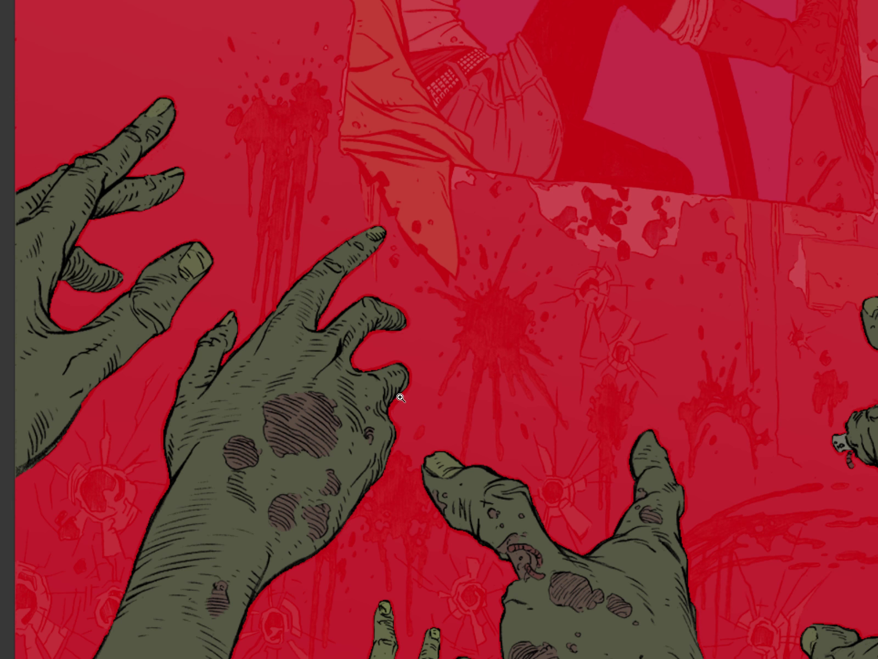
left_click_drag(505, 353, 440, 356)
left_click_drag(551, 461, 476, 346)
key("Tab")
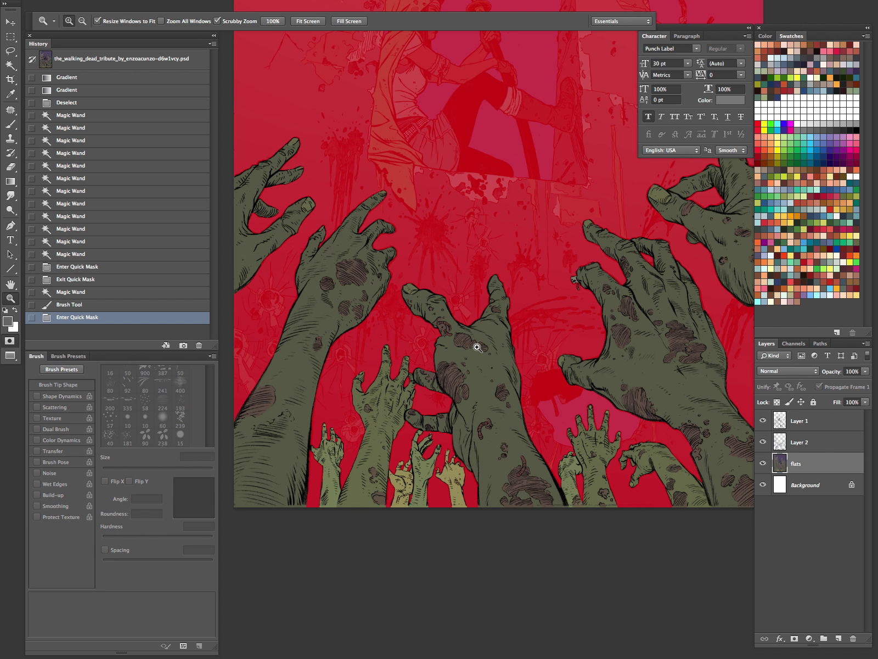
left_click(9, 342)
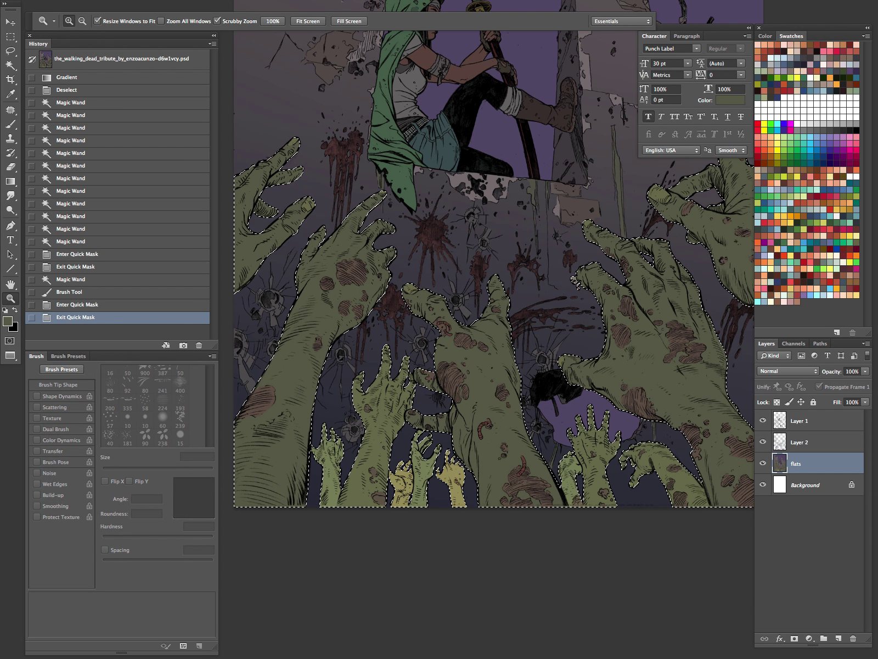
Step: Review the Quick Mask options and the mask colour picker, cancelling both without changes
double_click(10, 342)
left_click_drag(140, 44, 449, 238)
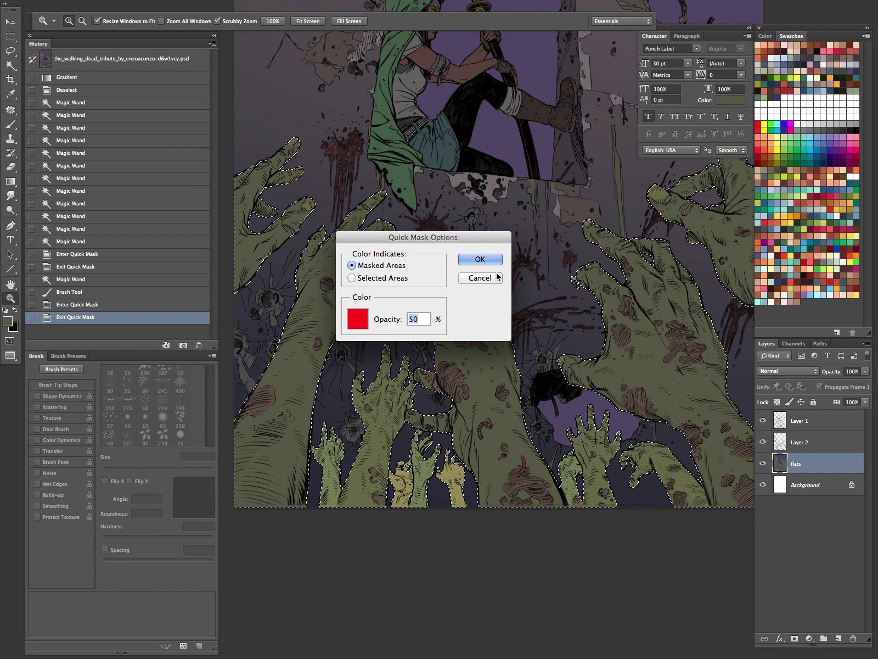
left_click(358, 321)
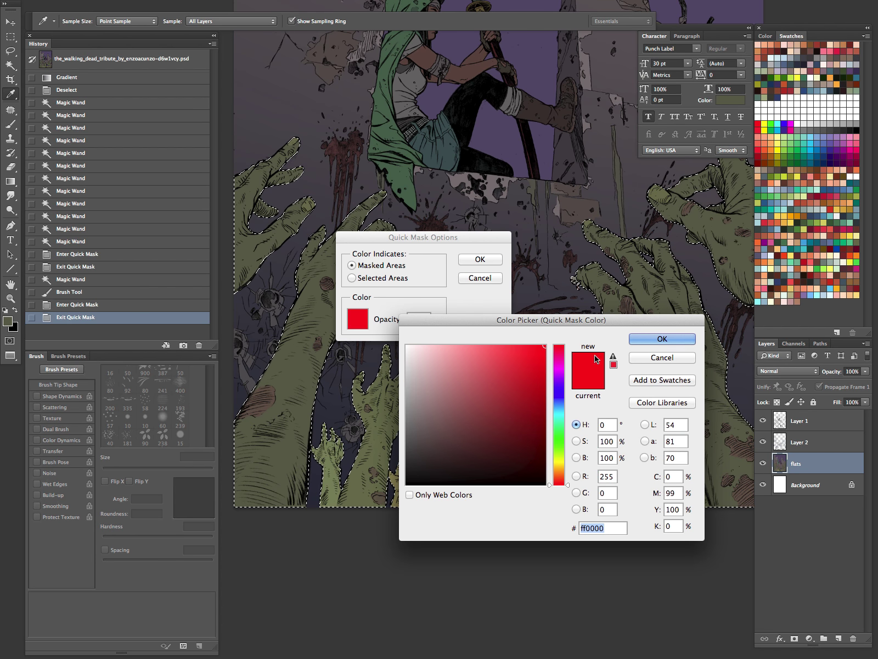
left_click(663, 360)
key("z")
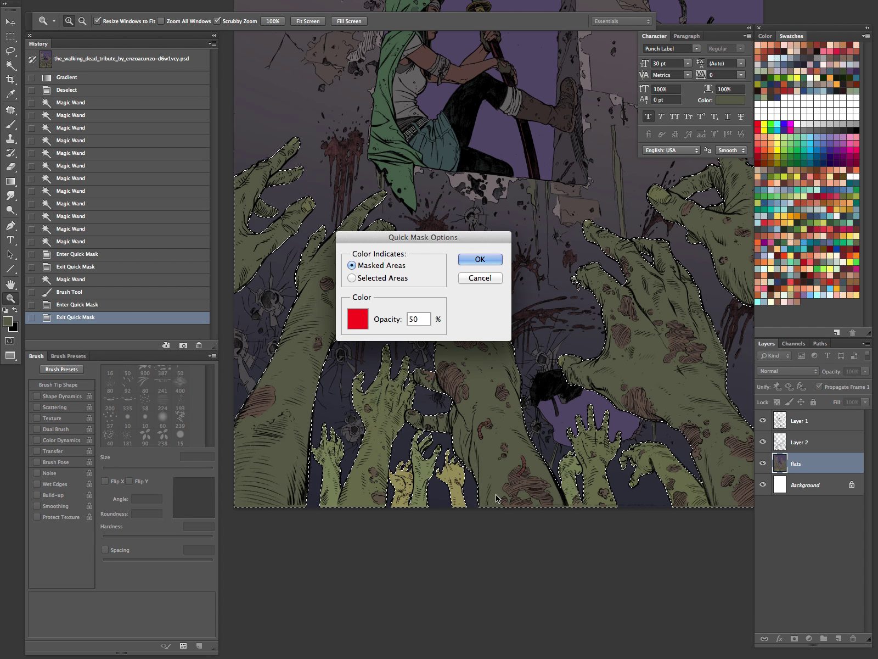
left_click(479, 278)
Step: Toggle Quick Mask, reopen and cancel its options, and return to the hands' selection outline with the whole artwork in view
left_click(11, 341)
left_click(11, 341)
double_click(10, 341)
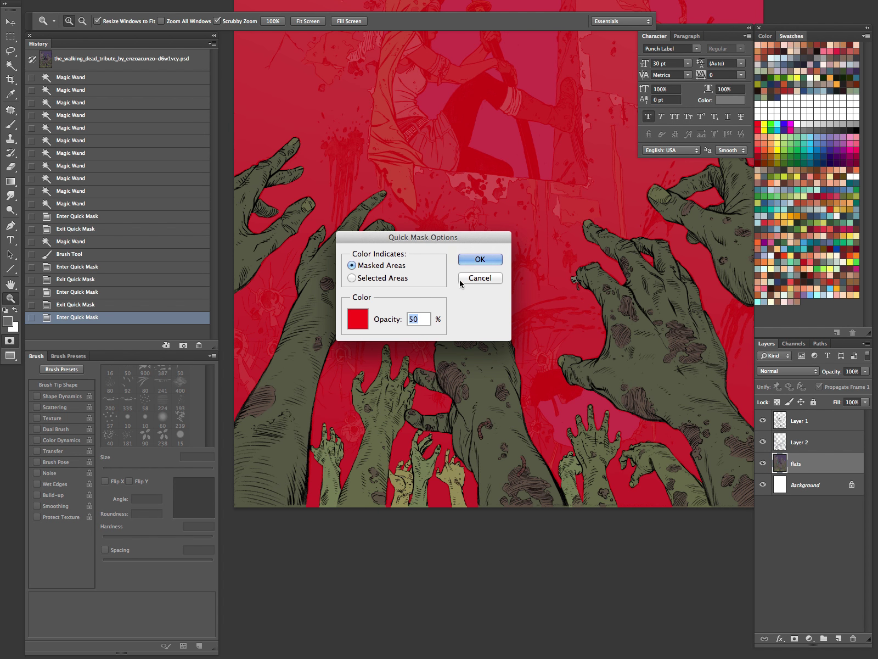
left_click(462, 280)
left_click(10, 341)
left_click_drag(514, 359, 462, 363)
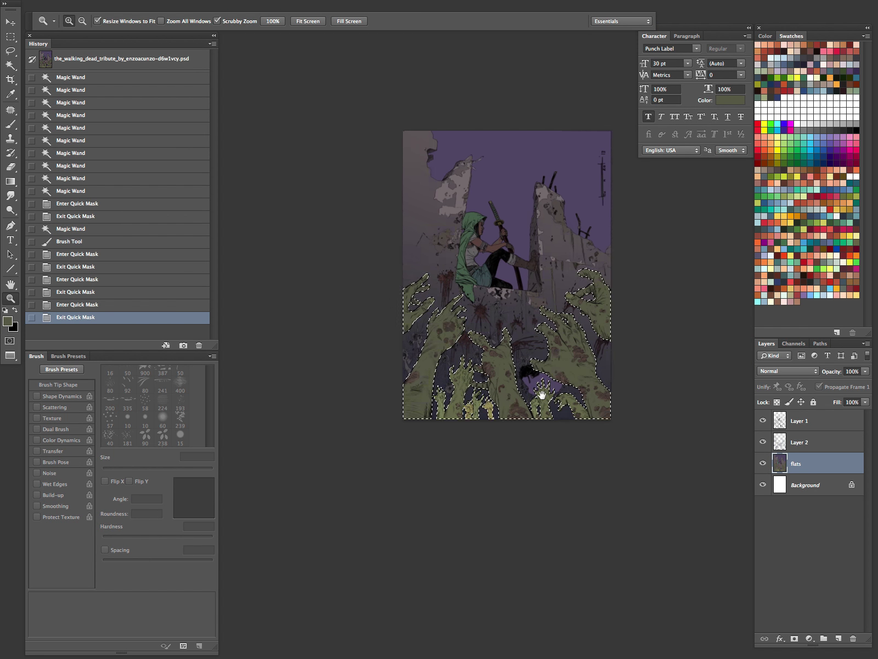
Step: Hide the hands' selection outline and add a new layer directly above the flats layer
left_click_drag(543, 395, 467, 426)
left_click(470, 414)
key("ctrl+d")
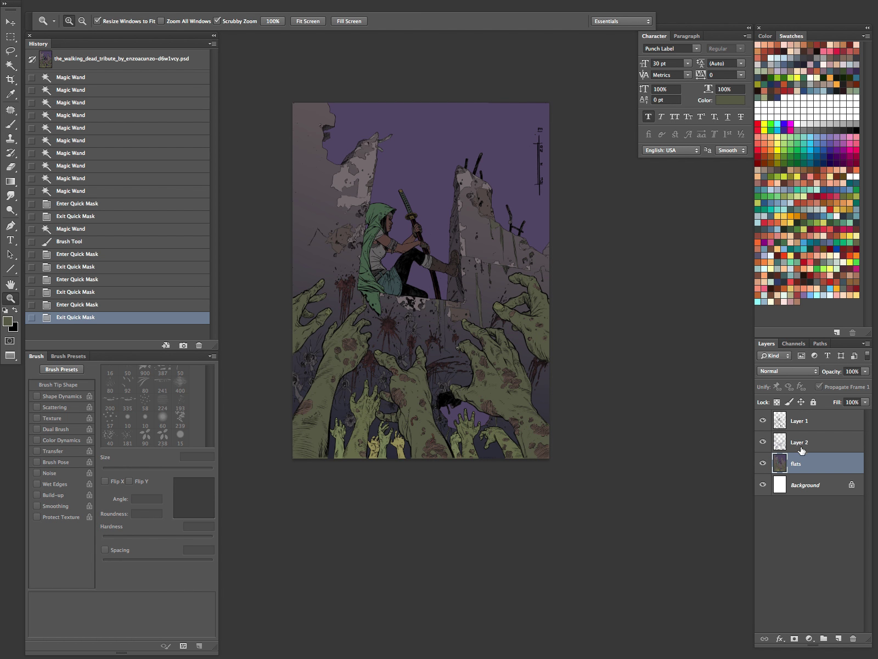
key("ctrl+shift+n")
key("Return")
Step: Try a green gradient running upward from below the artwork over the selected hands, and undo it
left_click_drag(475, 382, 461, 359)
key("g")
left_click_drag(427, 598, 436, 216)
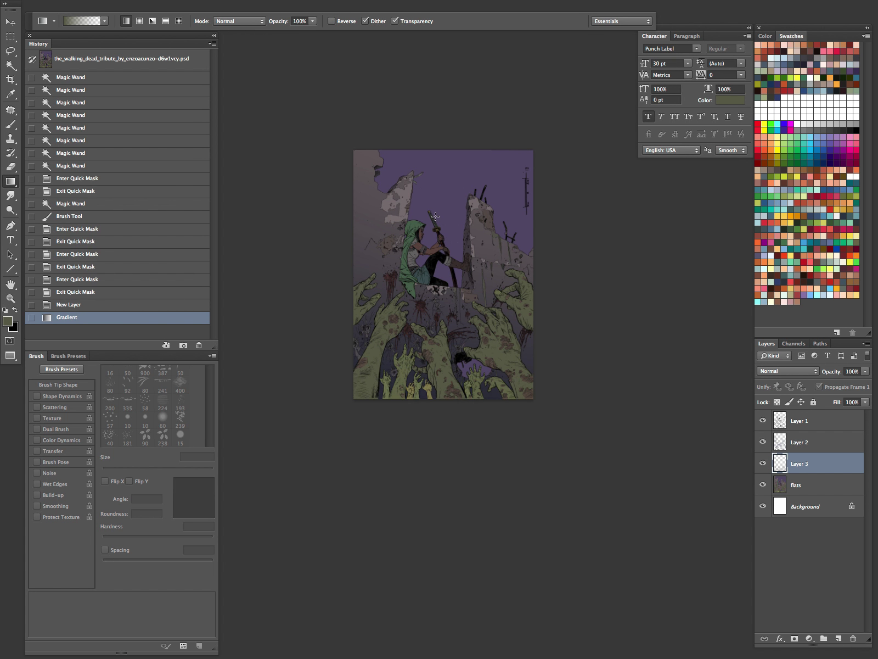
key("ctrl+z")
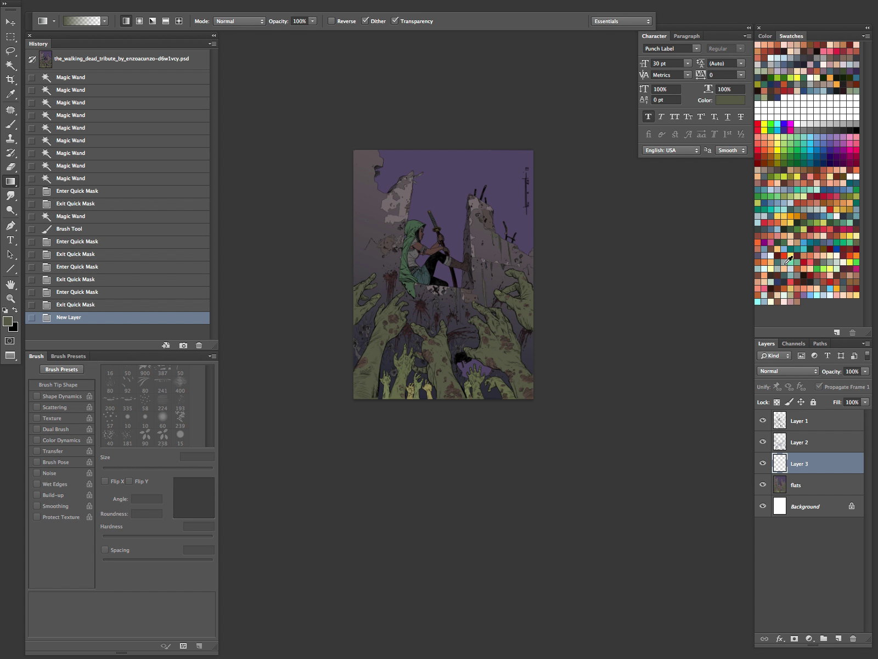
Step: Pick a dark blue swatch and draw a gradient upward over the selected hands, fading out toward the seated figure
left_click(767, 315)
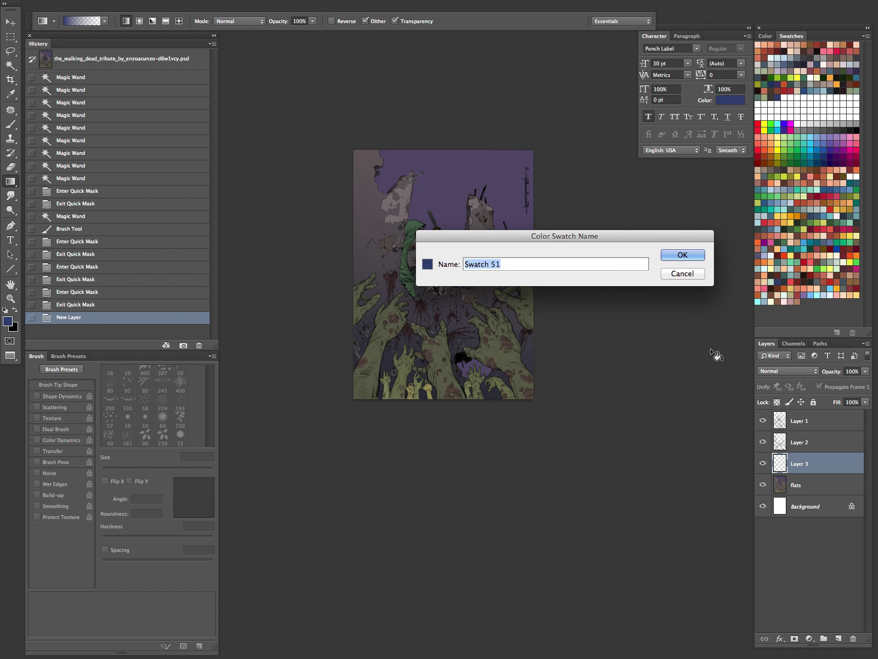
left_click(684, 274)
left_click_drag(426, 599, 442, 263)
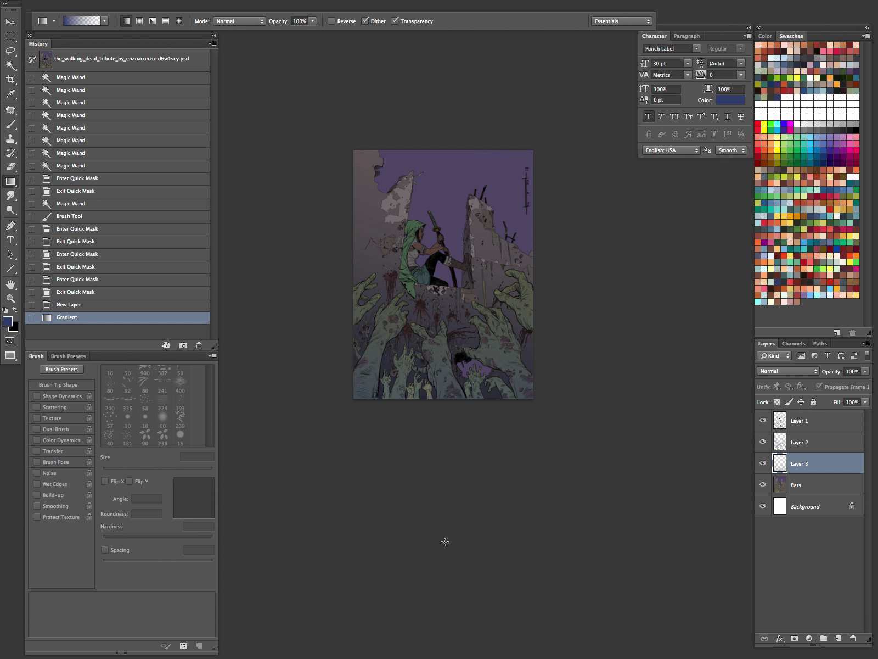
left_click_drag(568, 353, 554, 392)
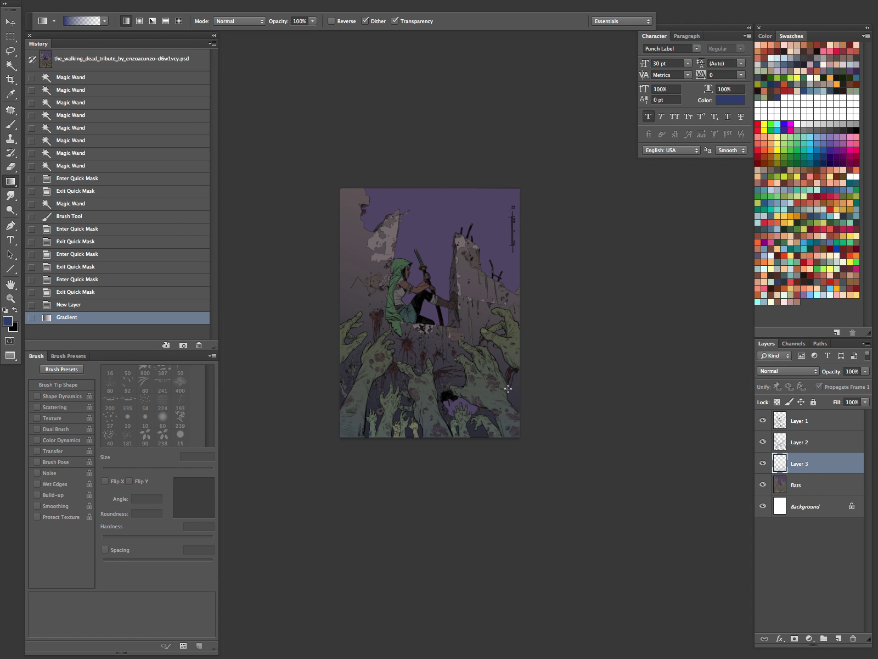
scroll(474, 402, "up", 2)
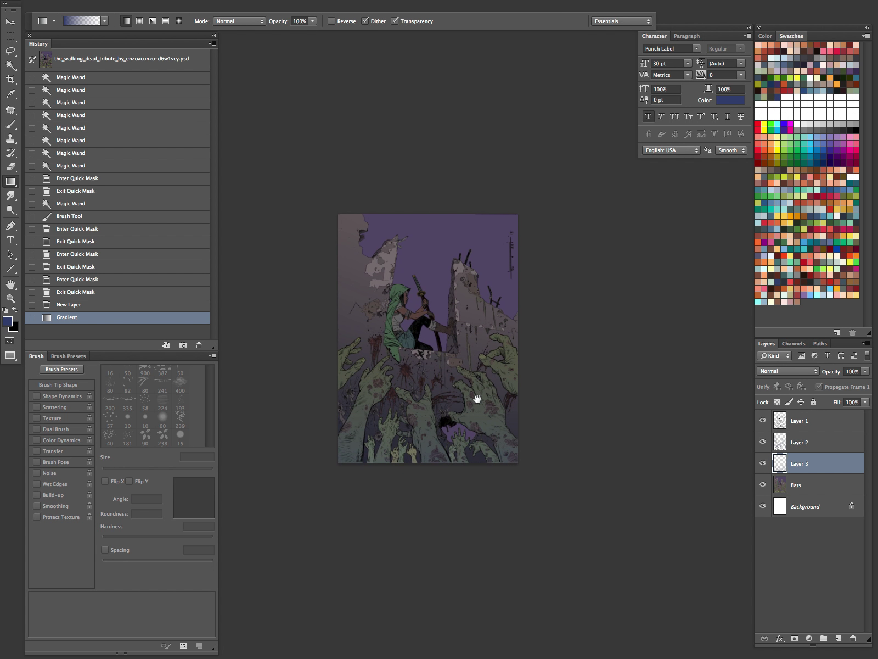
Step: Select the purple sky areas on the flats layer with the Magic Wand
left_click(806, 484)
key("w")
left_click(451, 298)
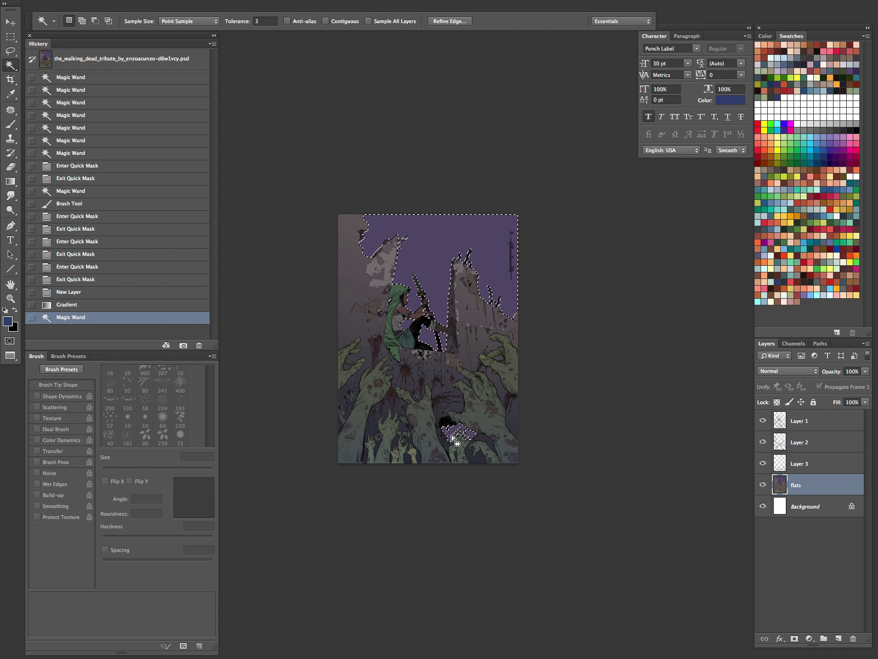
key("z")
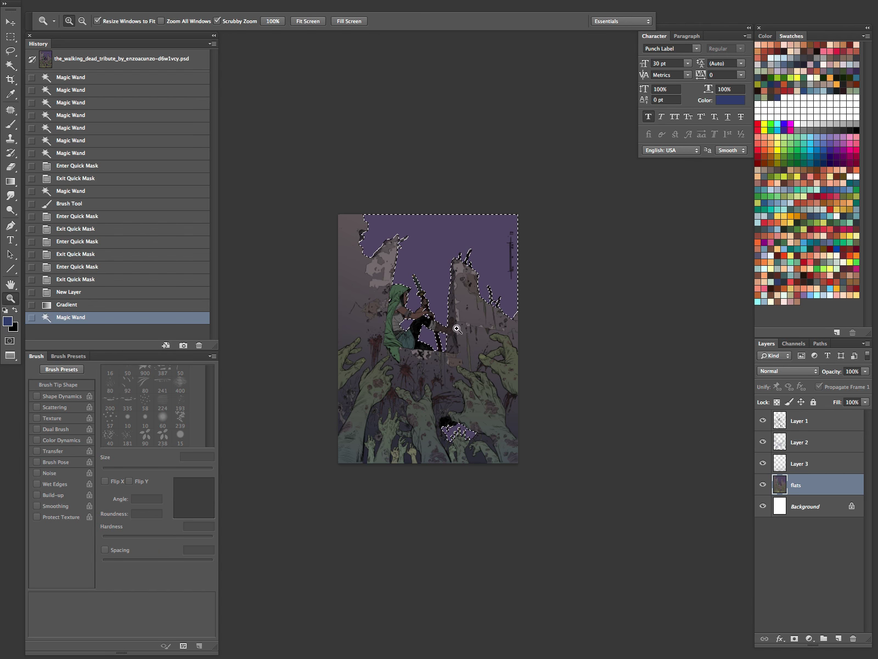
left_click_drag(457, 328, 498, 329)
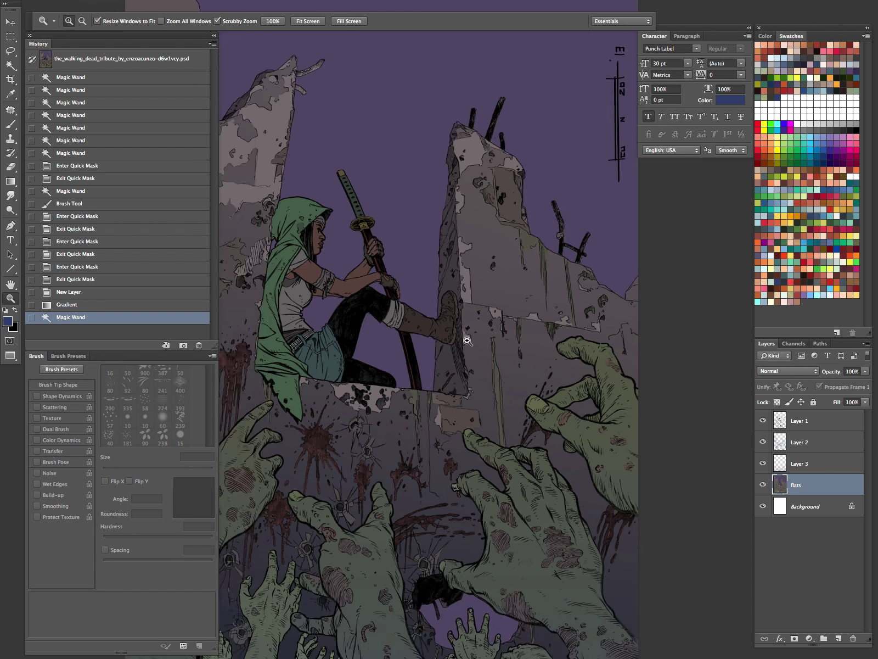
left_click_drag(467, 341, 462, 384)
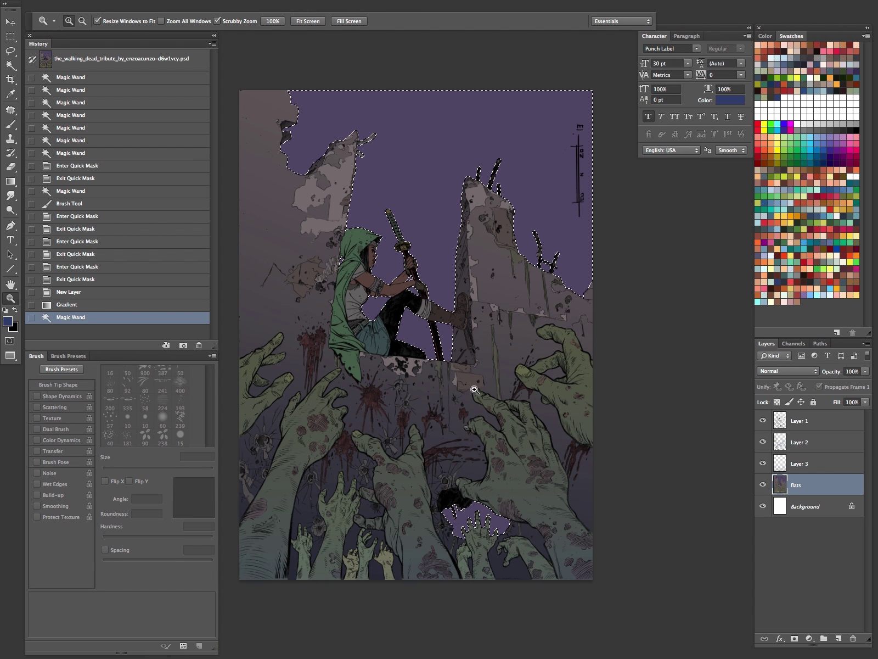
left_click_drag(519, 368, 477, 431)
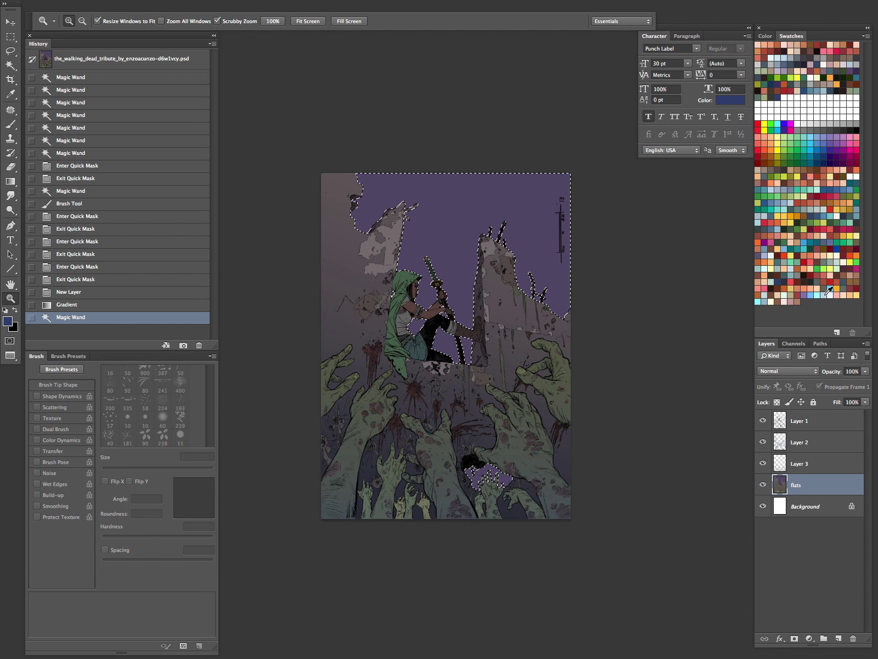
Step: Choose a pale blue-green colour and set up a hard round brush enlarged to 1000 px
key("b")
left_click(52, 24)
left_click(418, 19)
key("bracketright")
key("bracketright")
key("bracketright")
key("bracketright")
key("bracketright")
key("bracketright")
key("bracketright")
key("bracketright")
key("bracketright")
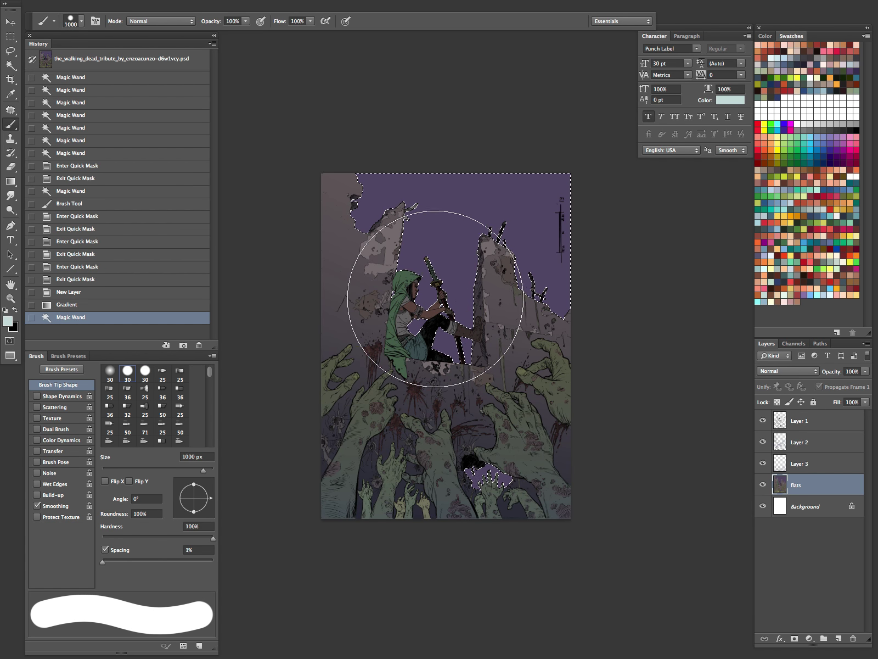
Step: Try painting an oversized moon with the 1100 px brush inside the sky selection, undoing each attempt
left_click_drag(412, 280, 378, 337)
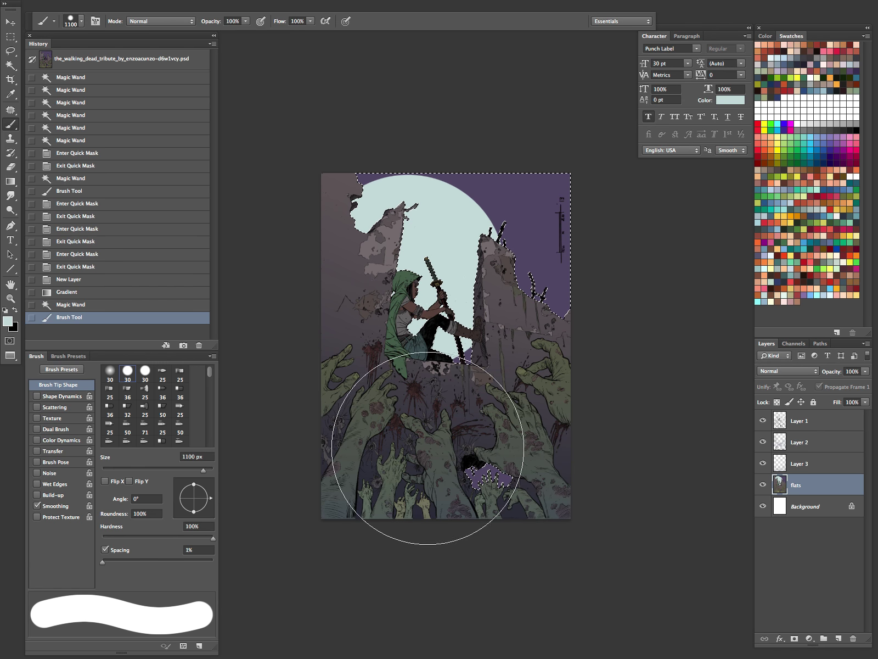
key("ctrl+z")
left_click_drag(428, 257, 432, 412)
key("ctrl+z")
Step: Reduce the brush to 800 px and stamp one pale round moon in the sky behind the seated figure
key("bracketleft")
left_click(426, 250)
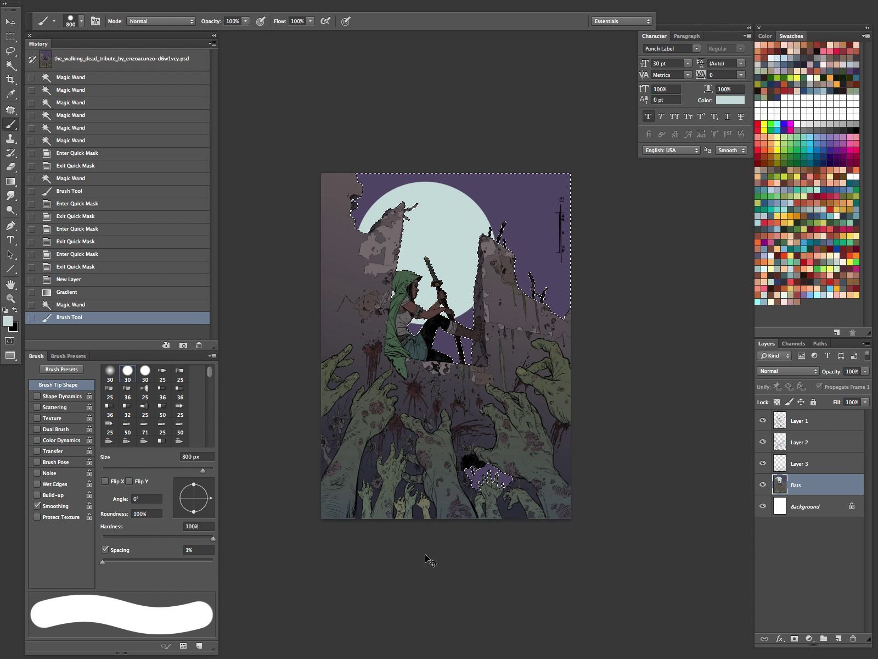
key("z")
left_click(505, 343)
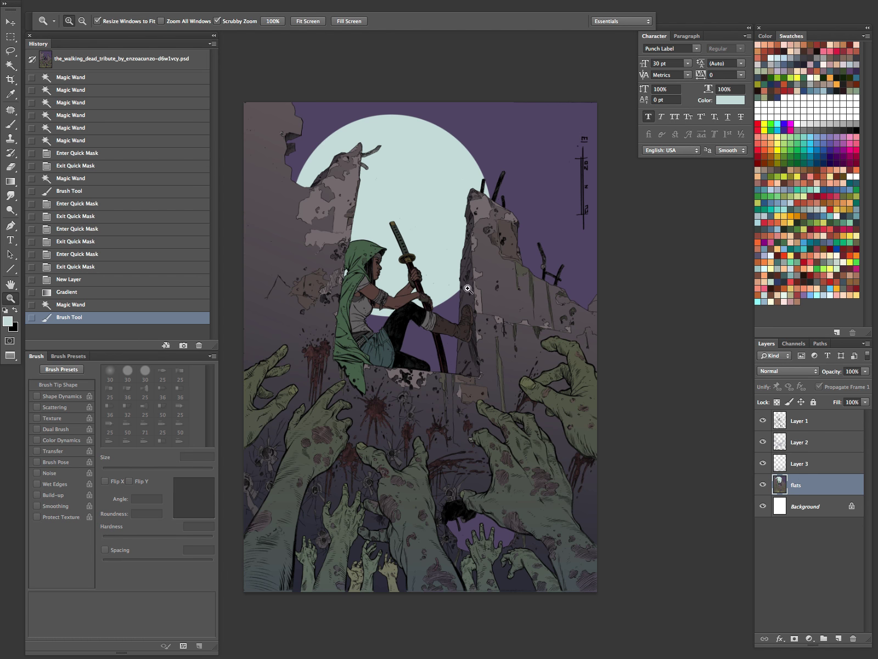
Step: Deselect the sky and select the dark side face of the broken right wall on the flats layer with the Magic Wand
left_click(802, 507)
left_click(808, 484)
key("super+d")
key("w")
left_click(470, 274)
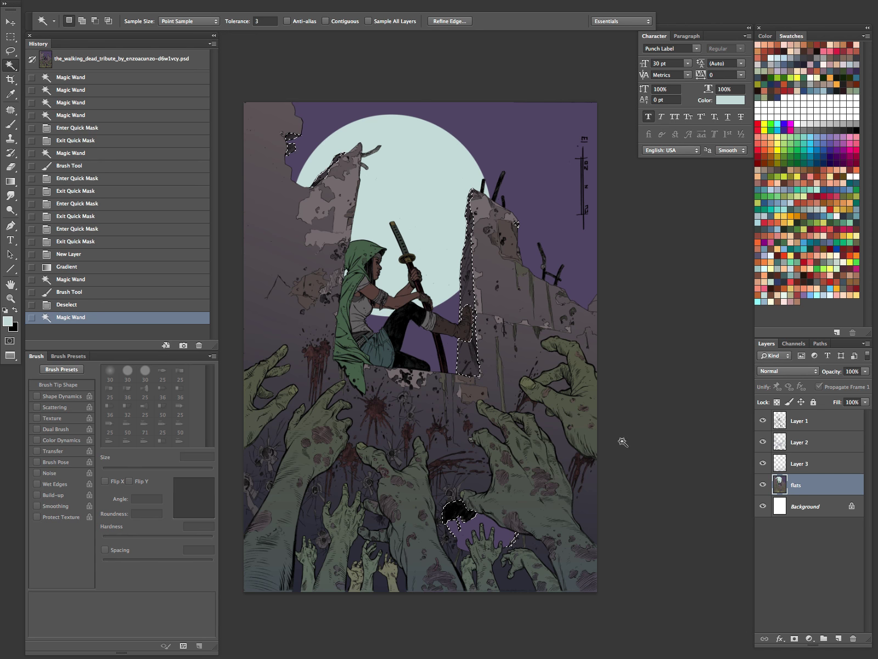
Step: Try lassoing the patches away from the right wall out of the selection, including the left wall's edge, and undo the Lasso changes
key("l")
mouse_move(580, 486)
left_mouse_down()
mouse_move(417, 587)
mouse_move(577, 489)
left_mouse_up()
left_click_drag(524, 298, 494, 258)
mouse_move(341, 204)
left_mouse_down()
mouse_move(371, 112)
mouse_move(309, 205)
left_mouse_up()
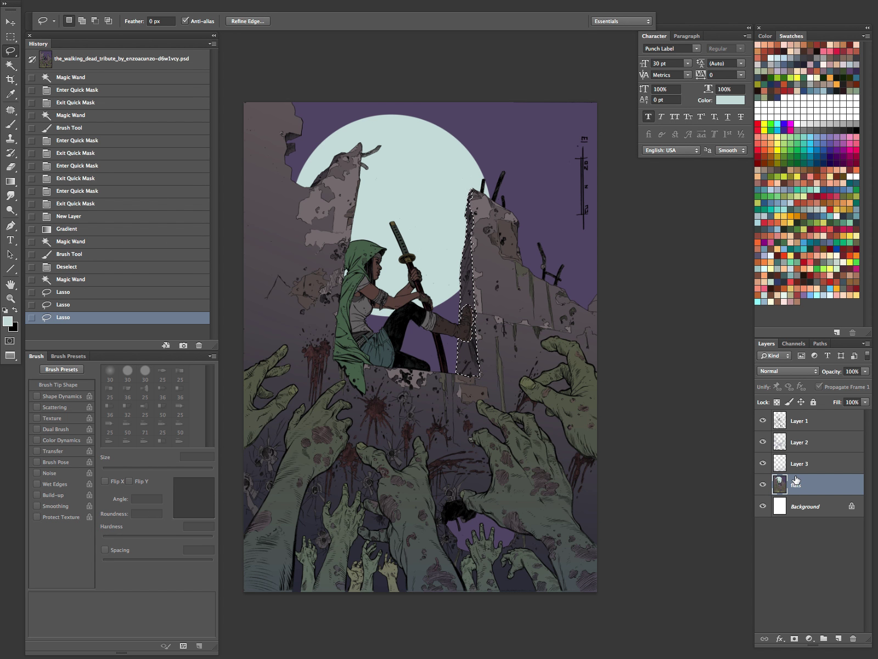
key("ctrl+alt+z")
key("ctrl+alt+z")
key("ctrl+alt+z")
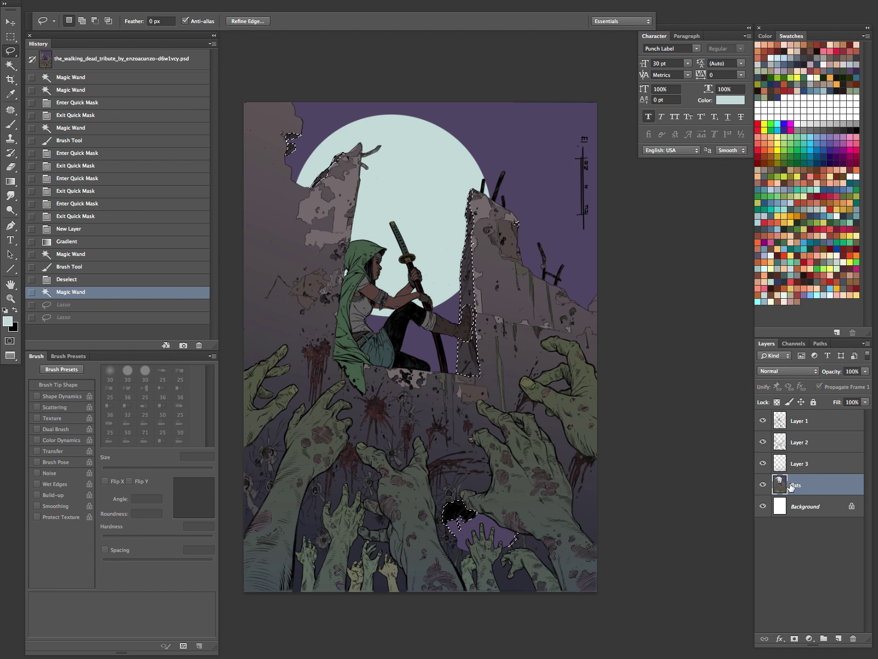
Step: Subtract the stray patches among the hands, on the right wall's top and at the upper-left rubble with the Lasso
mouse_move(486, 480)
left_mouse_down()
mouse_move(556, 549)
mouse_move(537, 493)
mouse_move(411, 522)
mouse_move(478, 483)
left_mouse_up()
key("ctrl+z")
mouse_move(513, 201)
left_mouse_down()
mouse_move(526, 255)
mouse_move(494, 203)
left_mouse_up()
mouse_move(313, 120)
left_mouse_down()
mouse_move(314, 134)
mouse_move(418, 34)
left_mouse_up()
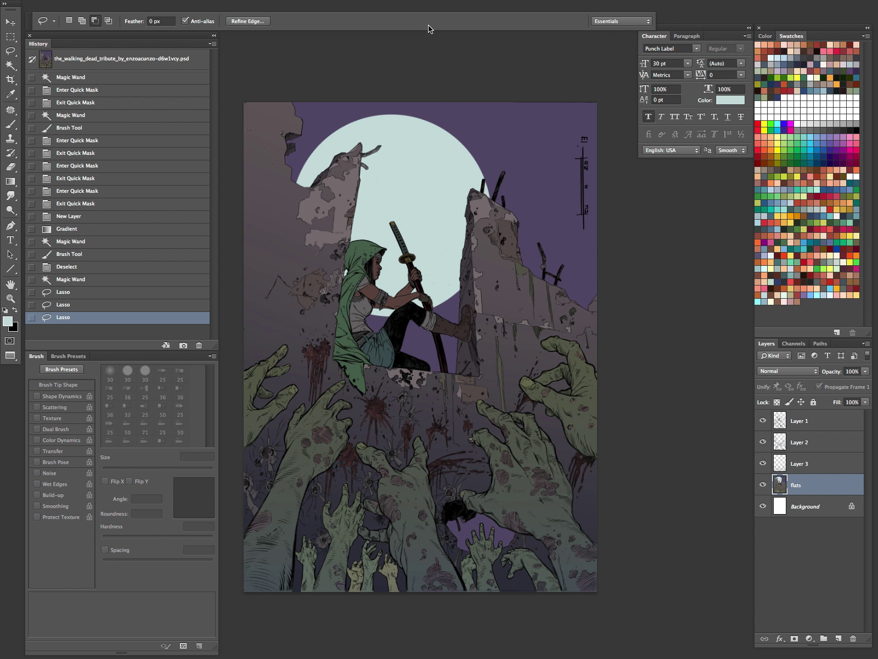
Step: Lighten the selected wall edges to near white with Hue/Saturation
key("ctrl+u")
left_click_drag(721, 154, 758, 154)
left_click(845, 37)
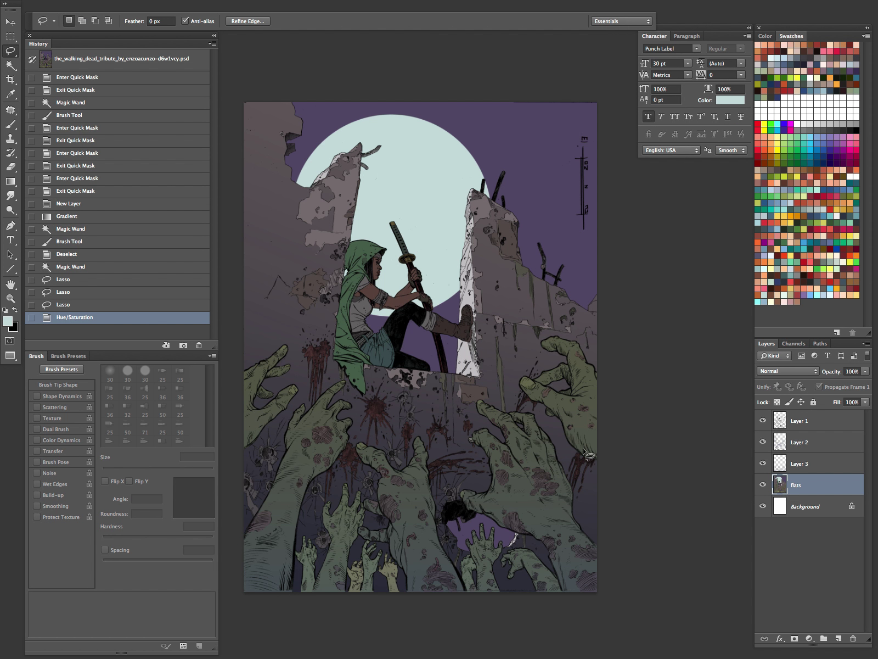
Step: Select the seated woman's cape with the Magic Wand and add her skin, clothing and sword handle colours
key("w")
left_click(356, 269)
left_click(376, 273, "shift")
left_click(390, 299, "shift")
left_click(417, 276, "shift")
left_click(413, 320, "shift")
left_click(401, 241, "shift")
Step: Add the remaining small colour areas of the woman and her sword to the Magic Wand selection
key("ctrl+space")
left_click_drag(416, 273, 467, 274)
left_click(379, 191, "shift")
left_click(387, 209, "shift")
left_click(387, 209, "shift")
left_click(382, 196, "shift")
left_click(334, 92, "shift")
left_click(340, 105, "shift")
left_click(232, 224, "shift")
left_click(280, 268, "shift")
left_click(300, 191, "shift")
Step: Add the woman's belt, shorts and dark leg areas to the selection and show its outline
left_click(456, 362, "shift")
left_click(461, 370, "shift")
left_click(465, 439, "shift")
left_click(511, 460, "shift")
left_click(596, 472, "shift")
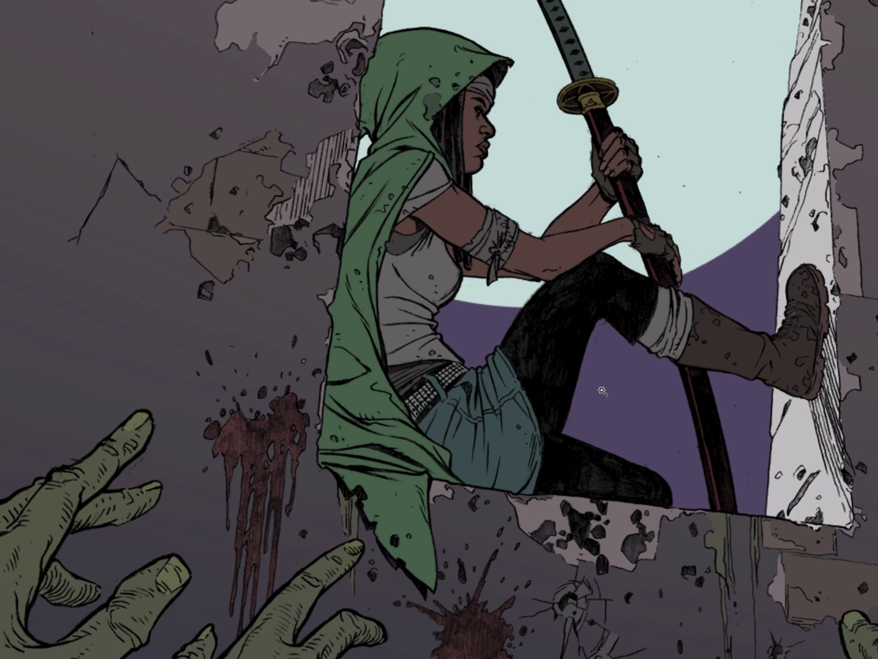
key("ctrl+h")
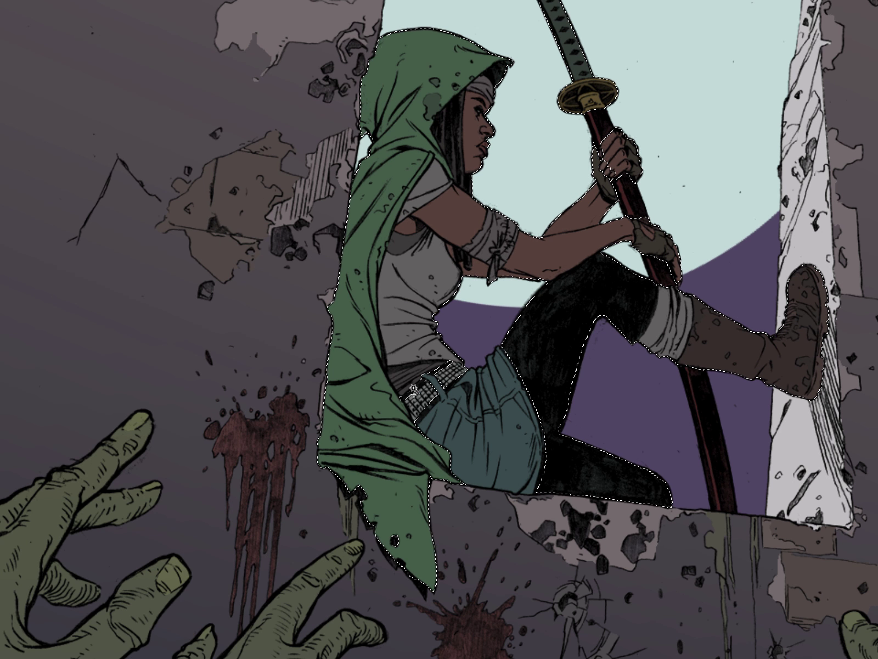
left_click(483, 430, "shift")
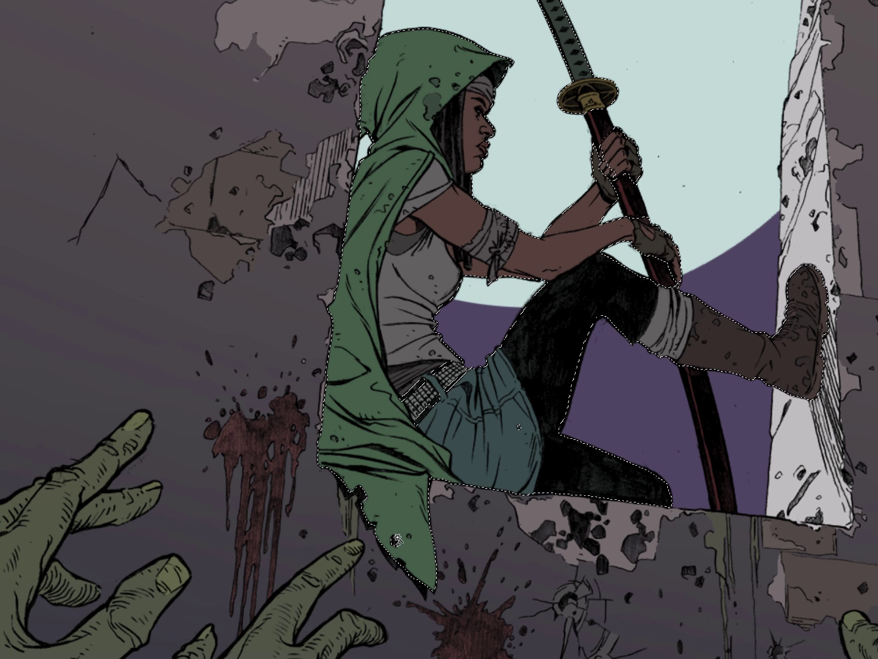
Step: Check the figure selection in Quick Mask, add the sword's scabbard and clean up the shorts area with the Lasso
left_click_drag(587, 408, 560, 411)
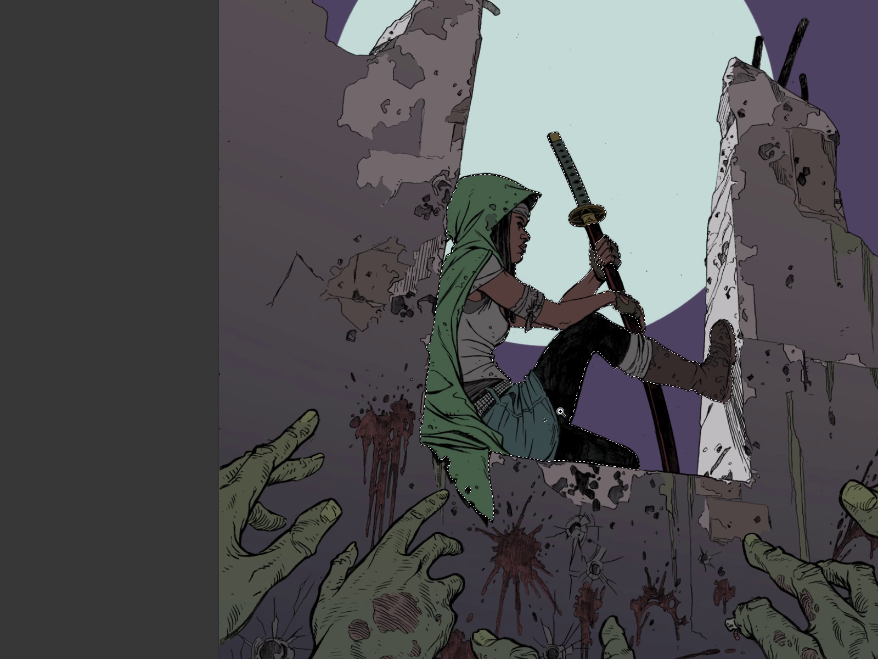
key("q")
key("q")
key("q")
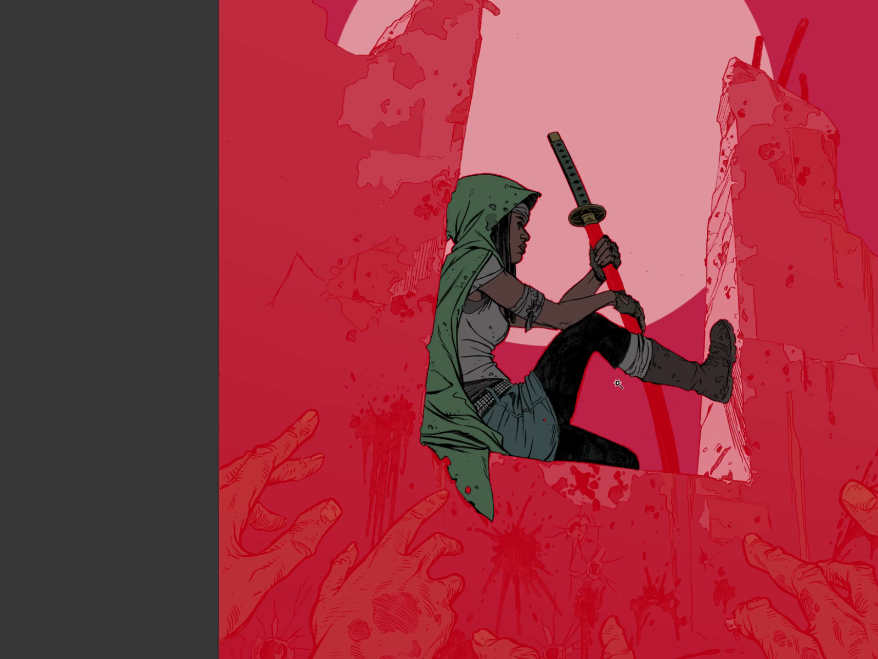
key("q")
key("q")
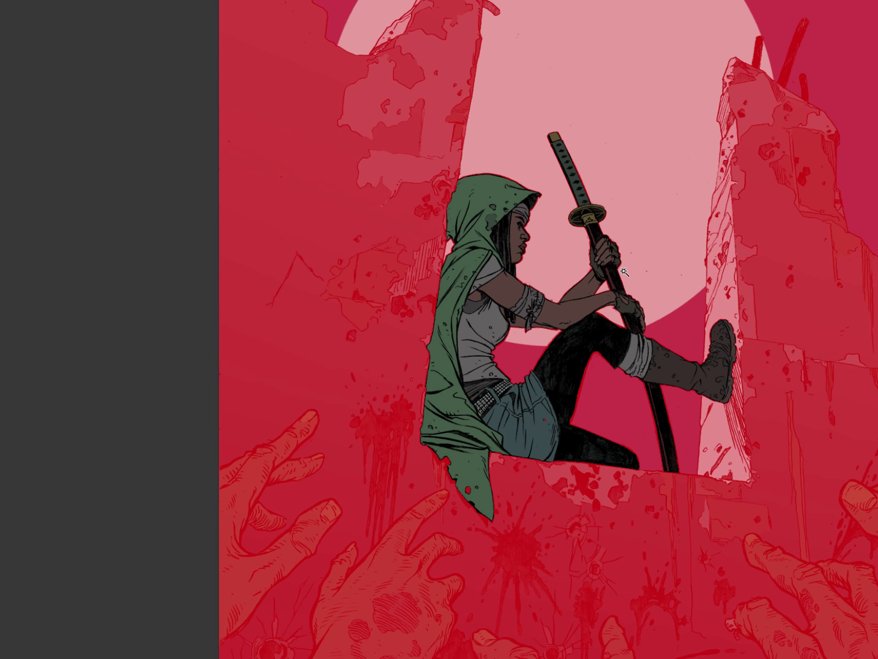
key("q")
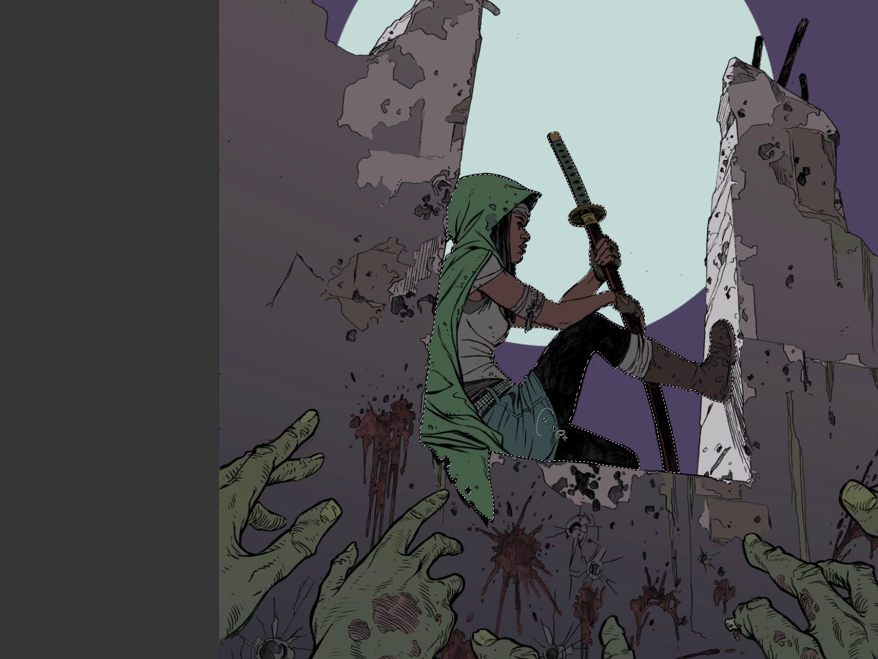
left_click(530, 437, "alt")
key("Tab")
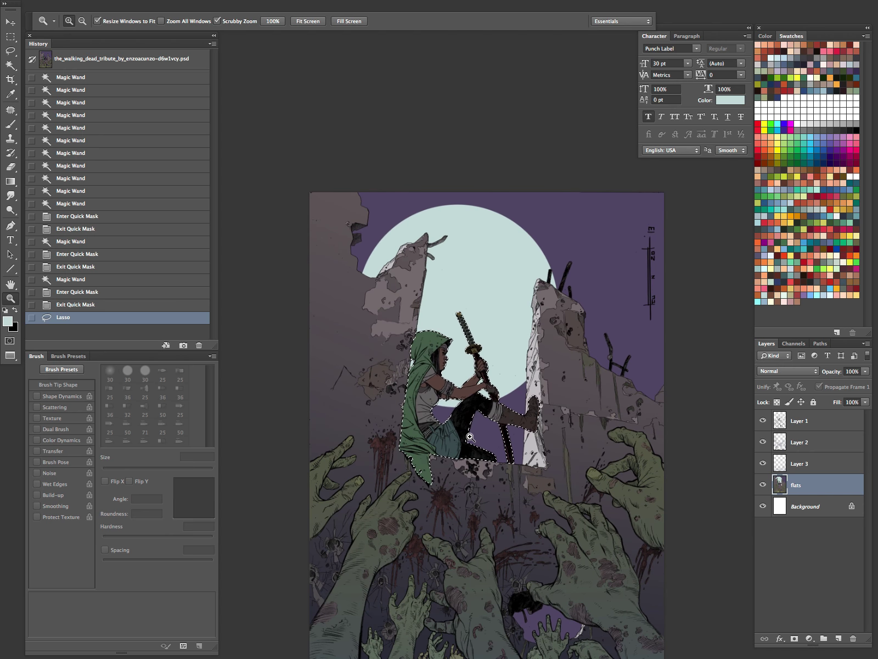
Step: Add a new layer directly above Layer 2 for the woman's rim light
left_click(793, 447)
key("ctrl+shift+alt+n")
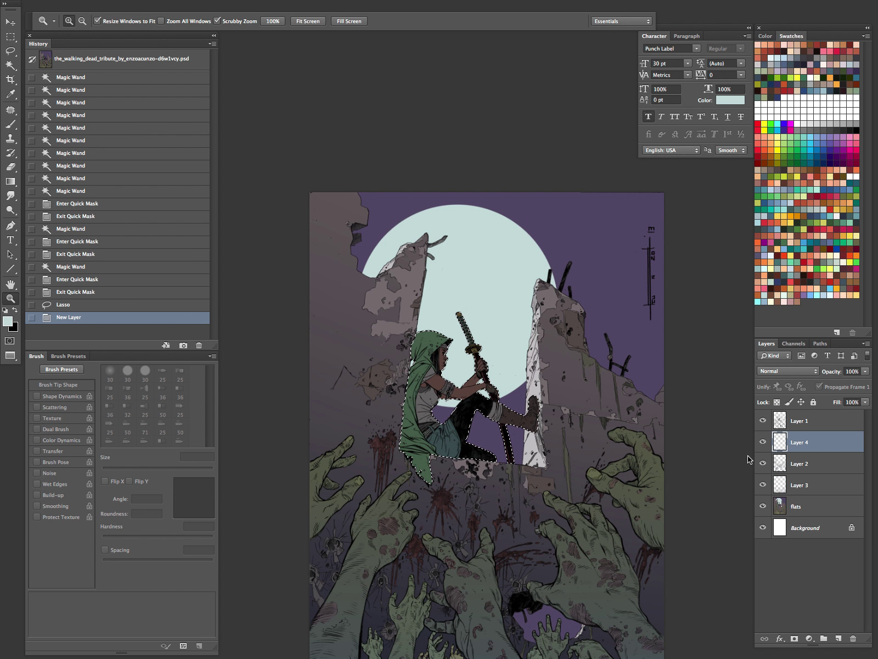
left_click_drag(464, 325, 513, 324)
Step: Shrink the hard round brush to a fine tip, try a pale stroke along the hood's edge and undo it
key("b")
left_click_drag(378, 456, 450, 388)
key("bracketleft")
key("bracketleft")
key("bracketleft")
key("bracketleft")
key("bracketleft")
key("bracketleft")
key("bracketleft")
key("bracketleft")
key("bracketleft")
key("bracketleft")
key("bracketleft")
key("bracketleft")
key("bracketleft")
key("bracketleft")
key("bracketleft")
key("bracketleft")
key("bracketleft")
key("bracketleft")
key("bracketleft")
left_click_drag(489, 281, 519, 301)
key("super+z")
Step: Lighten the foreground colour to a very pale cyan (#d6e8e8) and paint a rim light along the hood's upper edge
left_click(8, 321)
left_click(418, 357)
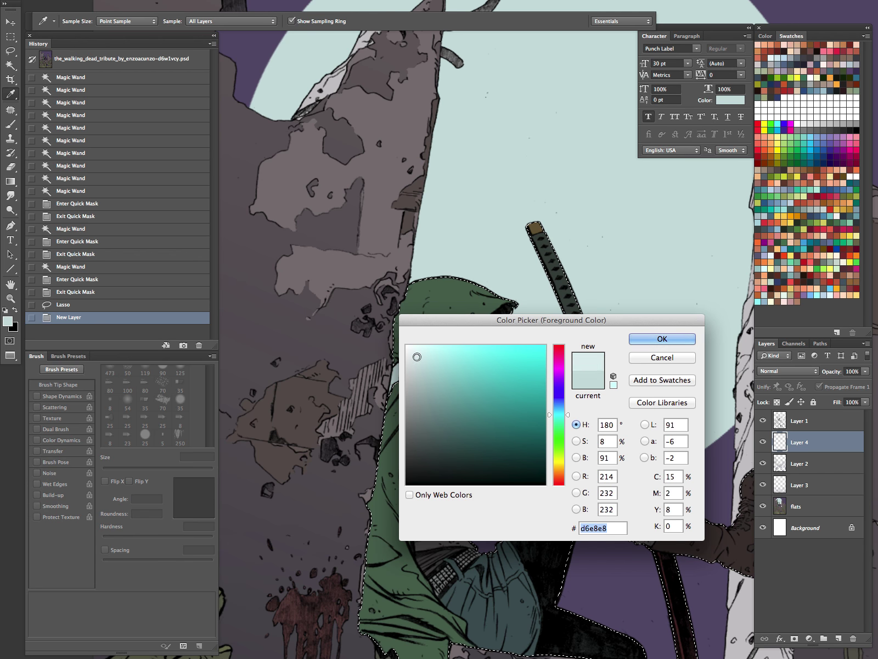
key("Return")
key("b")
mouse_move(447, 278)
left_mouse_down()
mouse_move(528, 302)
mouse_move(510, 272)
mouse_move(480, 299)
mouse_move(474, 294)
mouse_move(517, 304)
left_mouse_up()
Step: Reduce the brush to 7 px and paint rim-light strokes along the woman's nose, lips and chin
key("bracketleft")
key("bracketleft")
key("bracketleft")
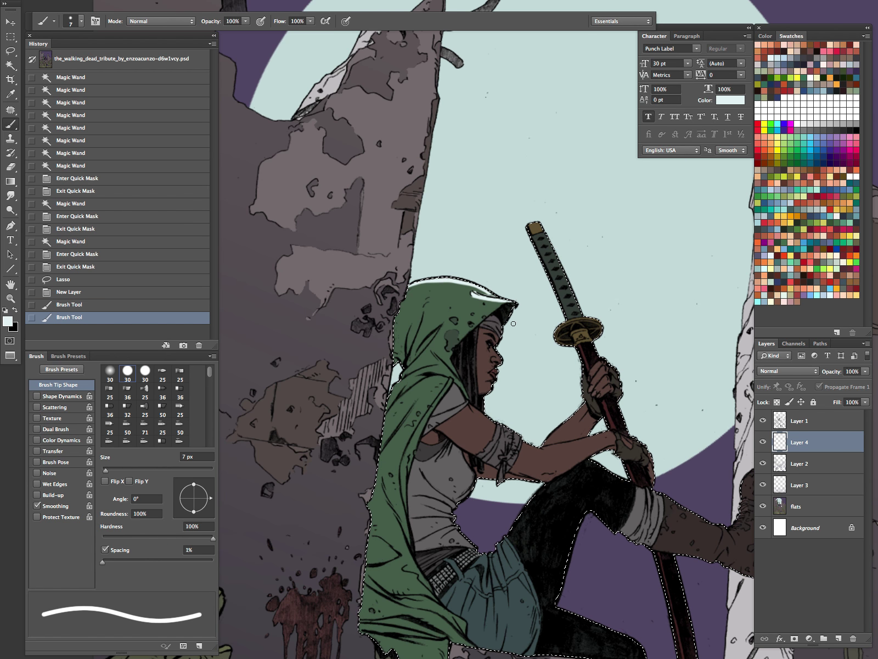
left_click_drag(502, 358, 499, 374)
left_click_drag(497, 377, 487, 394)
Step: Reduce the brush to 5 px and highlight the cape's folds at the back of the shoulder
key("bracketleft")
key("bracketleft")
left_click_drag(404, 378, 393, 392)
left_click_drag(412, 375, 396, 388)
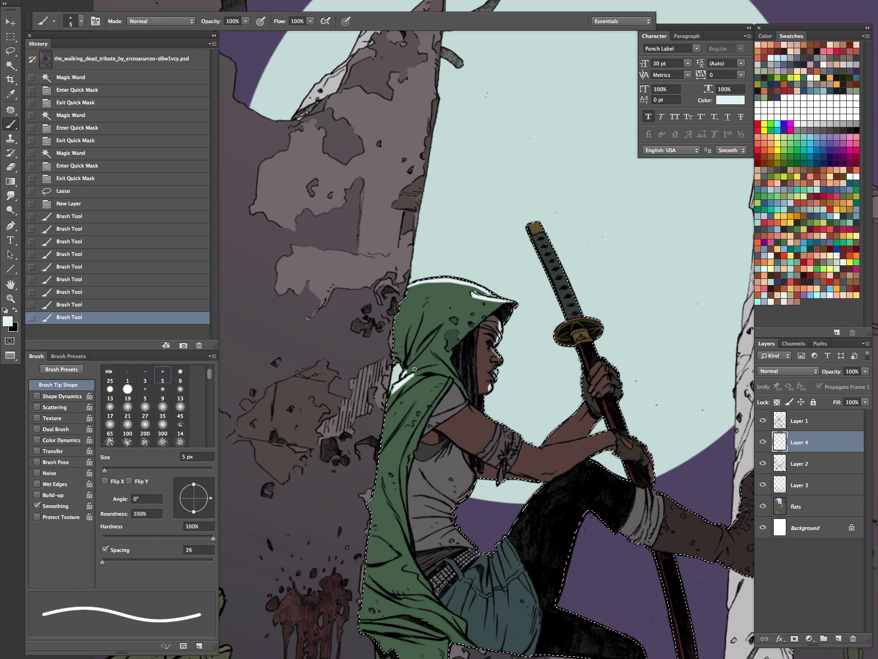
Step: Enlarge the brush to 6 px and paint rim light along the sleeve, upper arm and start of the forearm
key("bracketright")
left_click_drag(463, 394, 476, 395)
left_click_drag(518, 439, 522, 443)
mouse_move(521, 445)
left_mouse_down()
mouse_move(544, 450)
mouse_move(606, 438)
left_mouse_up()
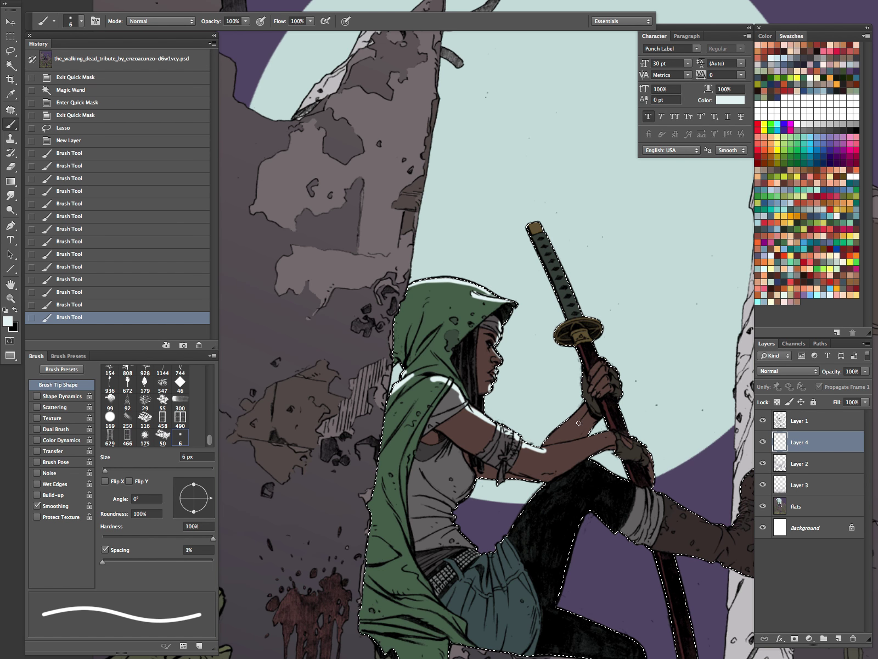
Step: Paint finer rim-light strokes along both forearms and the hands holding the sword, reducing the brush to 4 px
key("bracketleft")
mouse_move(541, 450)
left_mouse_down()
mouse_move(615, 434)
mouse_move(636, 440)
left_mouse_up()
left_click_drag(544, 446, 547, 441)
key("bracketleft")
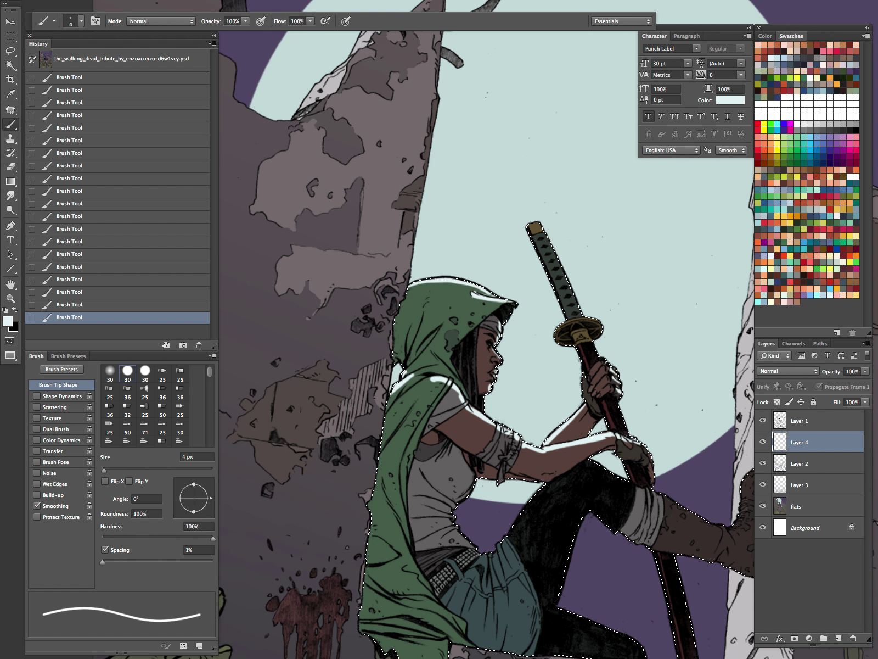
Step: Enlarge the brush to 5 px and paint rim light along the sword handle, raised leg and boot
key("bracketright")
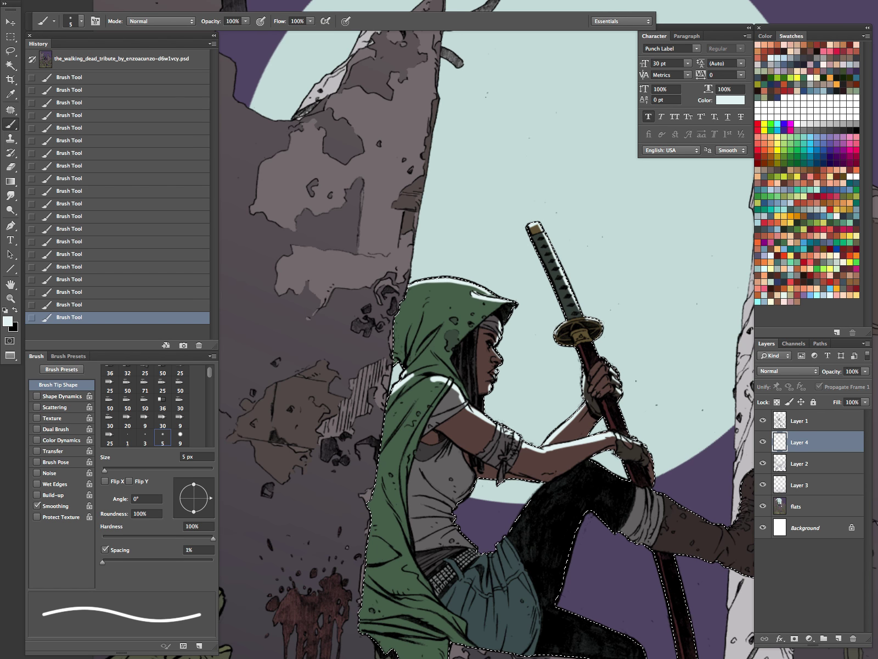
left_click_drag(668, 393, 569, 208)
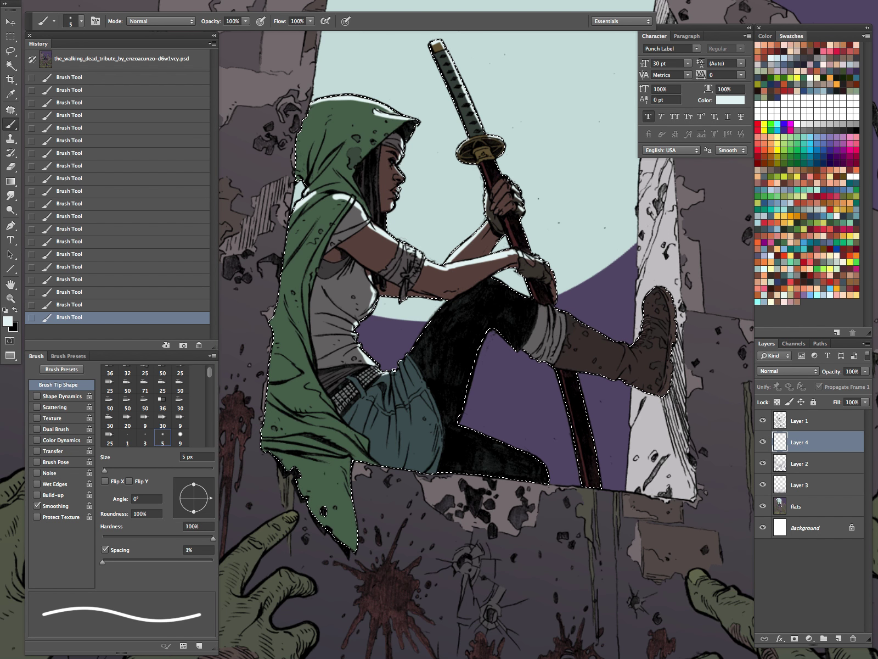
mouse_move(546, 306)
left_mouse_down()
mouse_move(640, 330)
mouse_move(563, 316)
mouse_move(640, 349)
mouse_move(665, 289)
left_mouse_up()
mouse_move(598, 237)
left_mouse_down()
mouse_move(565, 320)
mouse_move(556, 447)
left_mouse_up()
left_click_drag(588, 386, 546, 525)
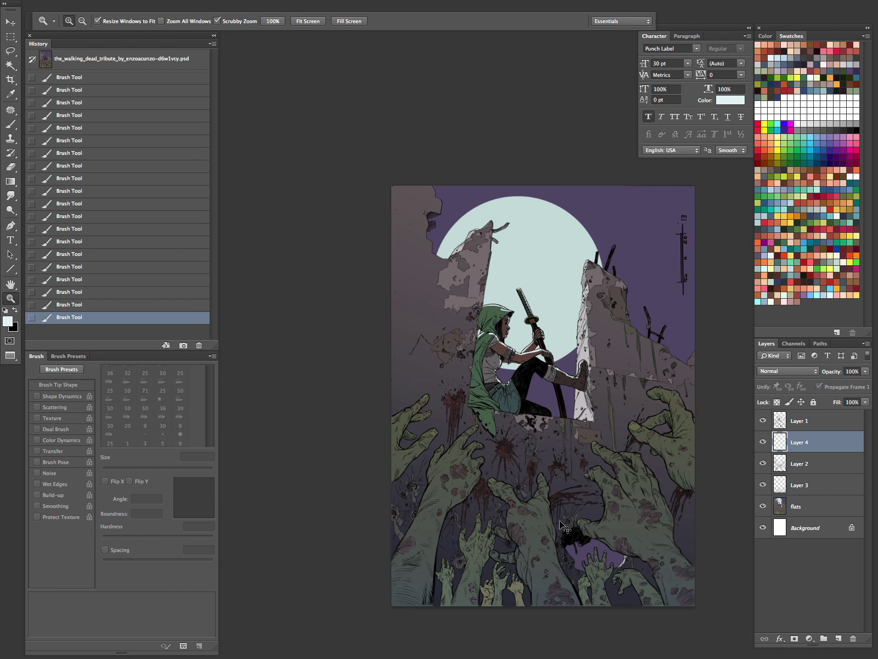
Step: Set up a radial gradient from dark blue to transparent in Multiply mode
key("x")
key("g")
left_click(779, 274)
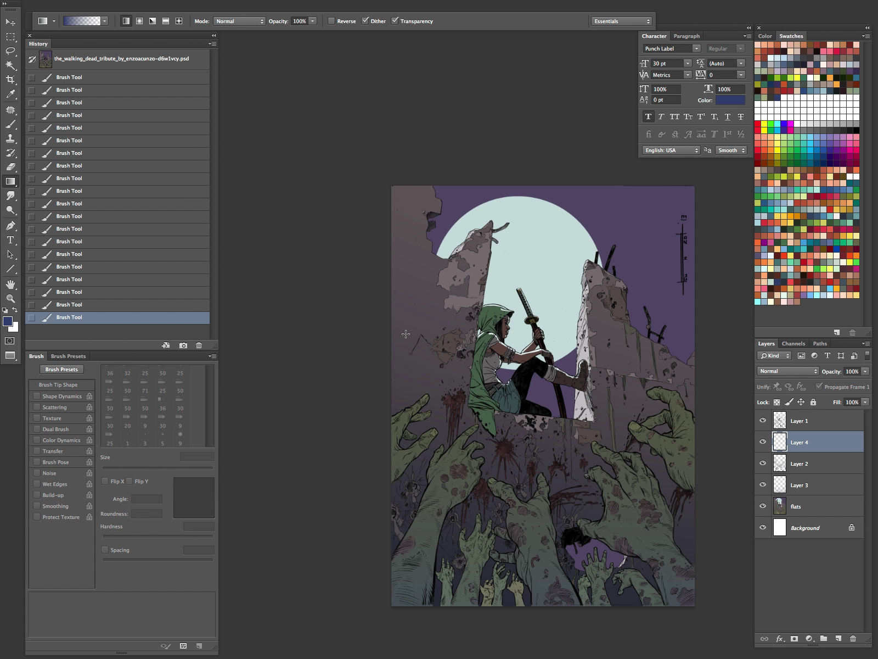
left_click(246, 22)
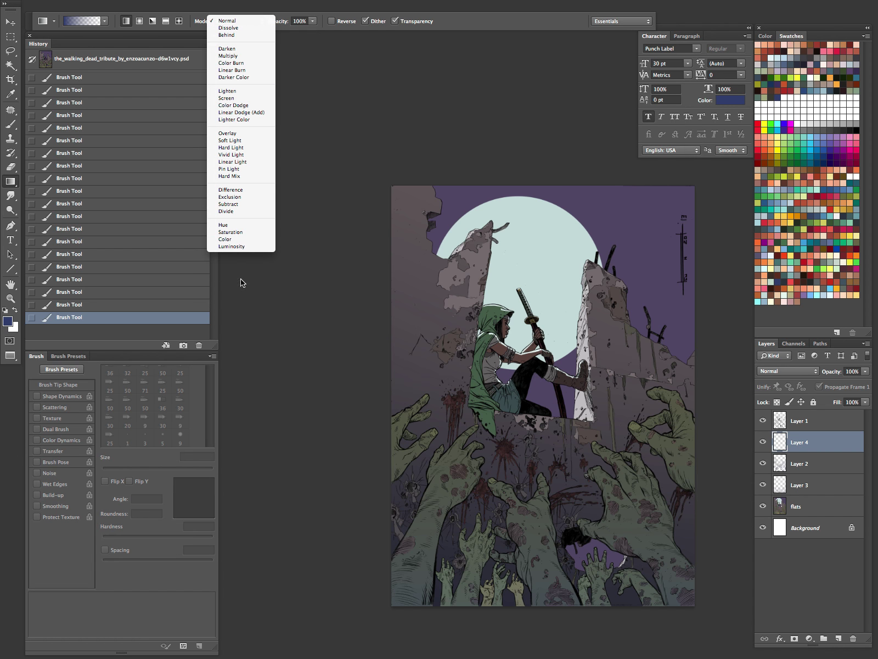
left_click(249, 56)
left_click(140, 21)
left_click_drag(463, 505, 576, 239)
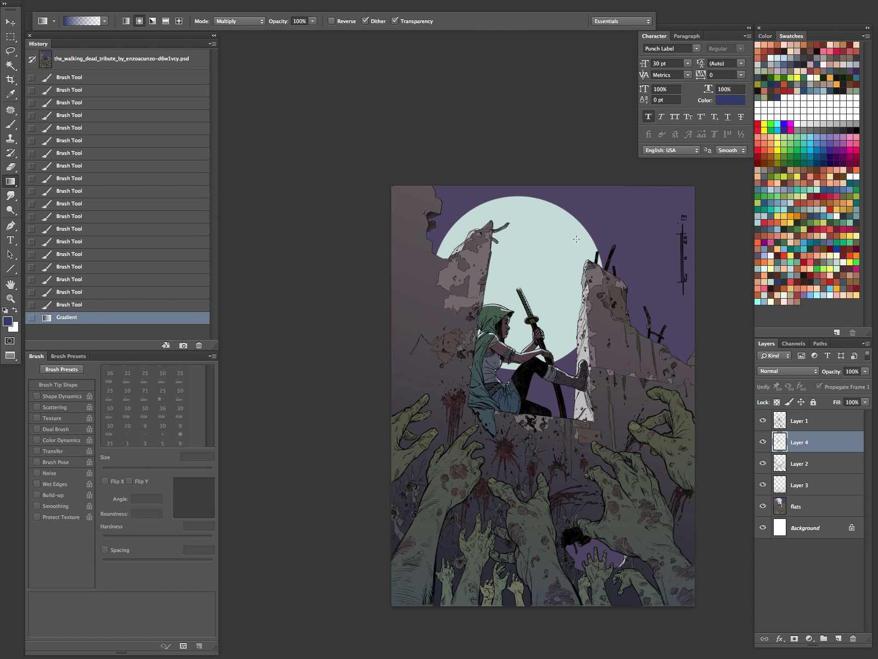
key("ctrl+z")
left_click_drag(448, 518, 511, 268)
key("ctrl+z")
Step: Lay the dark blue gradient from below over the seated woman's cape, shorts and legs
left_click_drag(437, 604, 484, 374)
left_click_drag(606, 441, 511, 419)
key("z")
left_click_drag(511, 409, 410, 504)
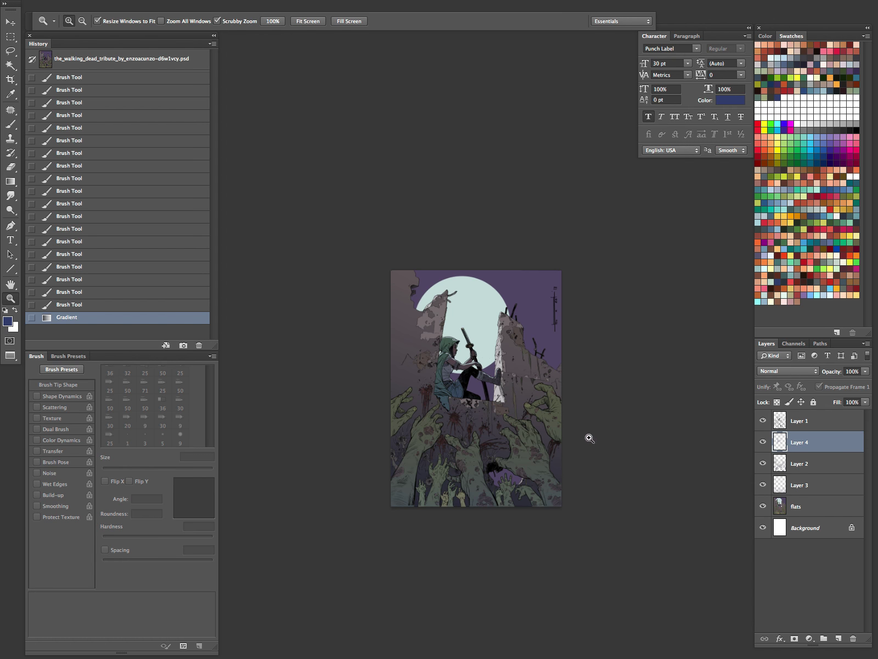
left_click(509, 411)
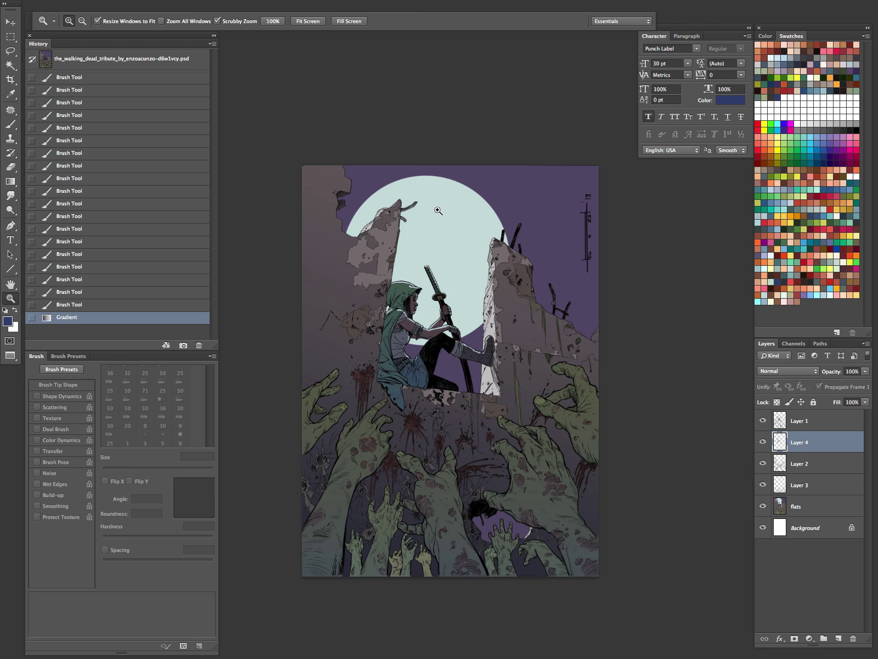
Step: Select the purple sky from the flats layer with the Magic Wand and hide the selection outline
left_click(818, 507)
key("w")
left_click(531, 307)
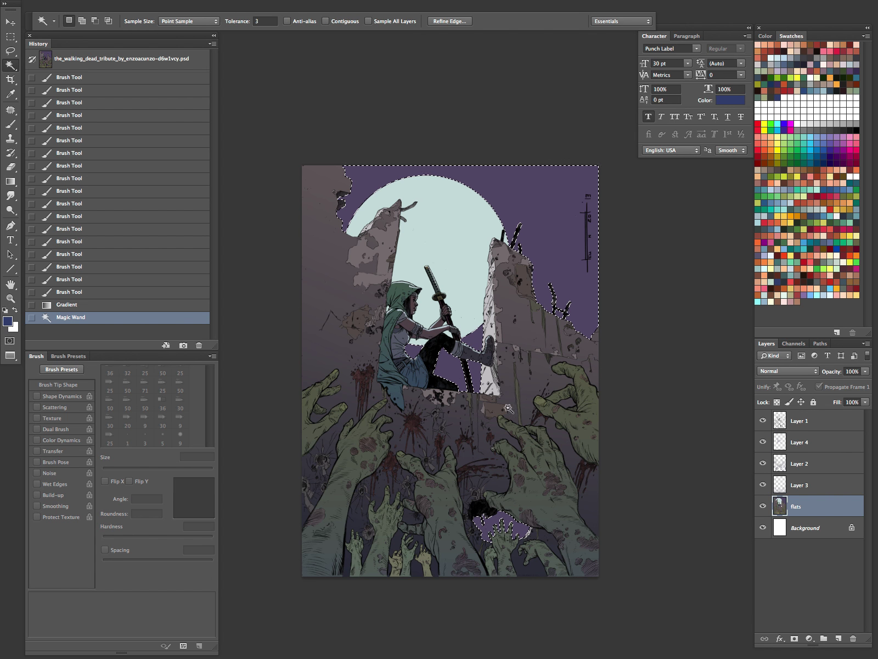
key("ctrl+d")
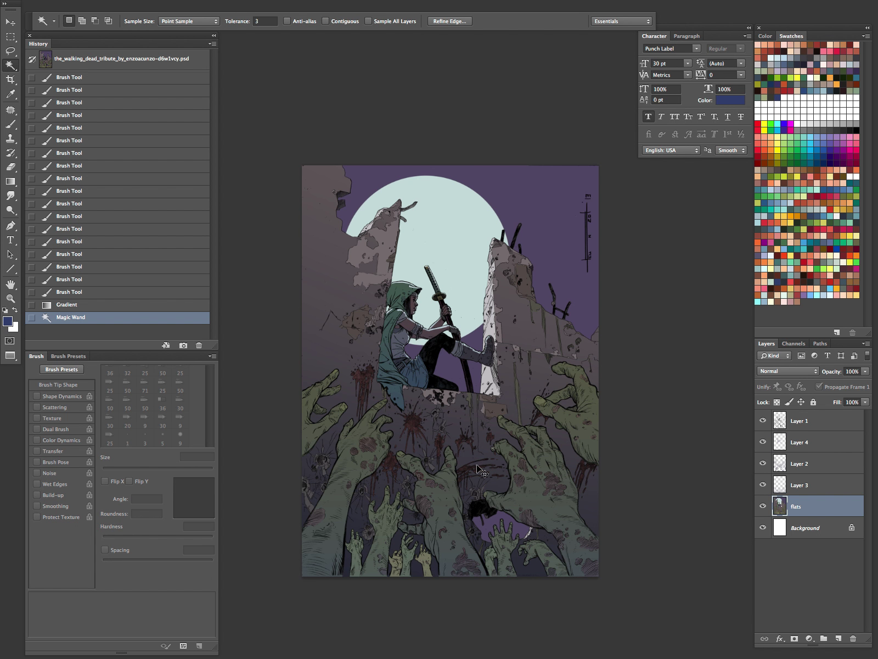
Step: Make Layer 2 active and choose a soft round brush with 0% hardness and 30% flow
key("b")
key("bracketright")
key("bracketright")
key("bracketright")
key("bracketright")
left_click(810, 470)
key("bracketright")
key("bracketright")
key("bracketright")
left_click(72, 21)
left_click_drag(155, 303, 156, 420)
left_click(104, 409)
left_click(331, 84)
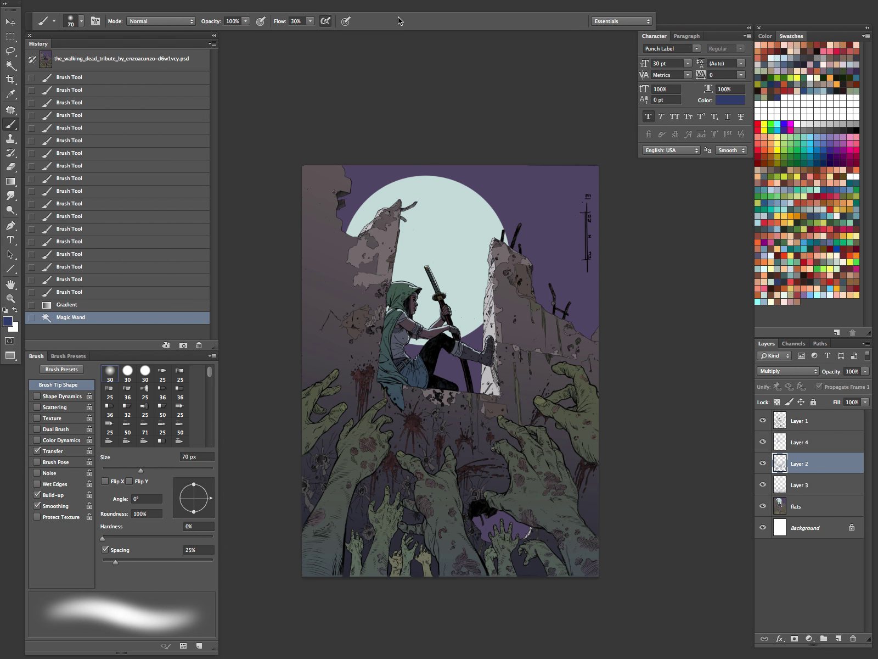
Step: Enlarge the soft brush to 700 px and darken the sky along the artwork's right edge with dark blue
key("bracketright")
key("bracketright")
key("bracketright")
key("bracketright")
key("bracketright")
key("bracketright")
key("bracketright")
key("bracketright")
key("bracketright")
key("bracketright")
key("bracketright")
key("bracketright")
key("bracketright")
key("bracketright")
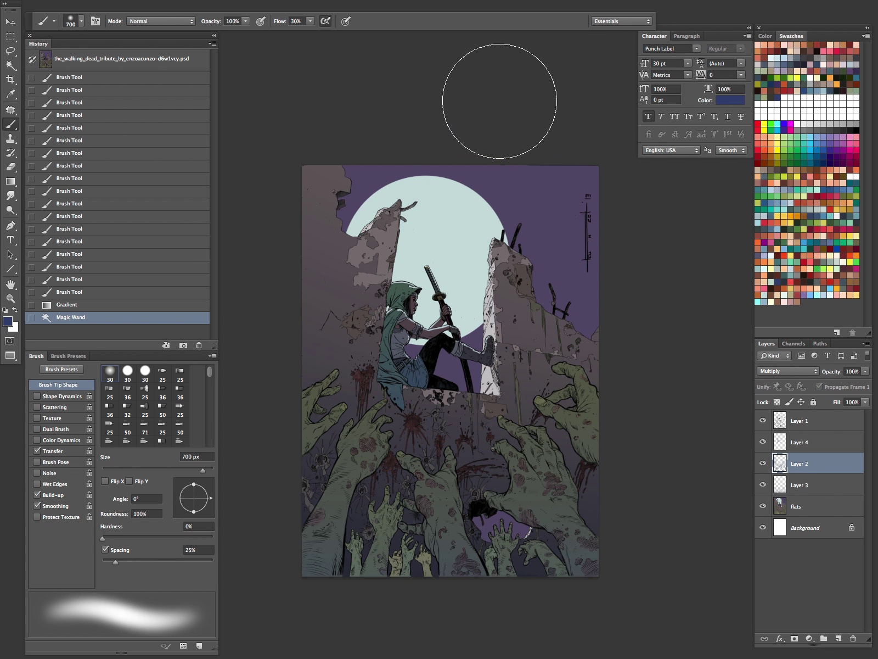
left_click_drag(583, 165, 622, 351)
key("super+z")
left_click_drag(577, 143, 634, 406)
left_click_drag(598, 165, 553, 565)
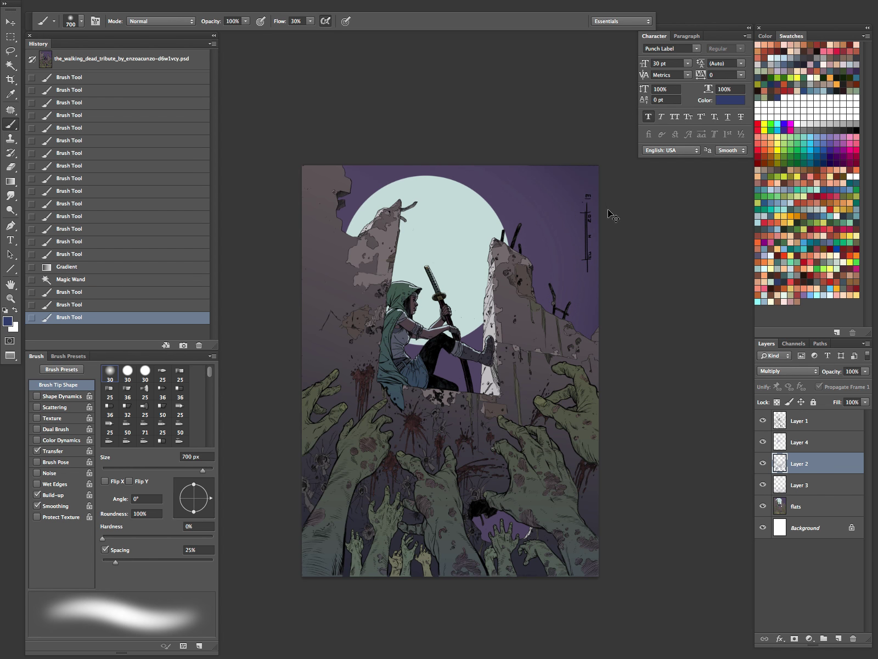
Step: Enlarge the brush to 900 px and deepen the shading at the right edge of the artwork with broader dabs
key("bracketright")
key("bracketright")
left_click(637, 212)
left_click(650, 351)
left_click(604, 520)
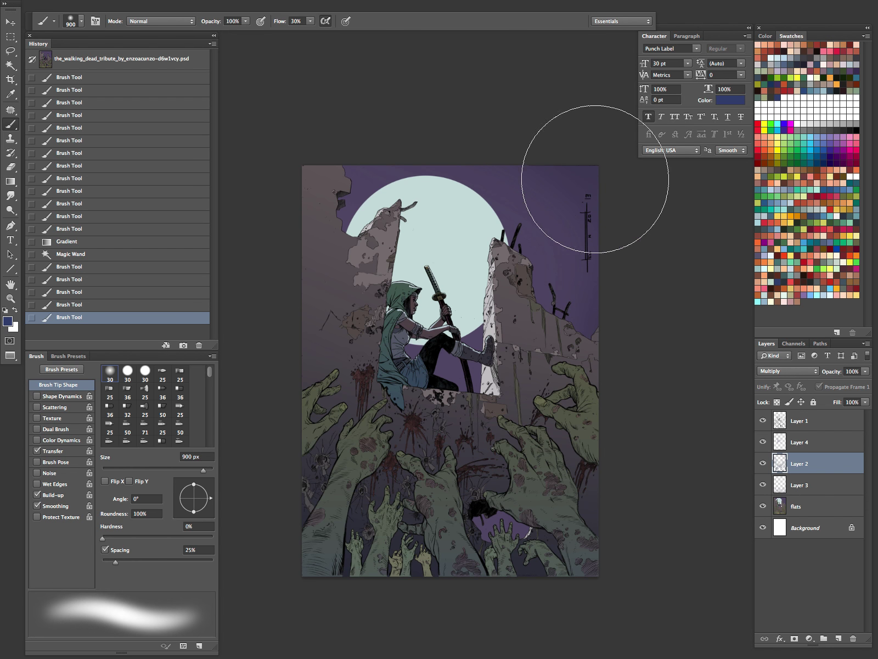
Step: Select the ruined wall's base color on the flats layer, make Layer 2 active and hide the selection outline
left_click(807, 510)
key("w")
left_click(339, 265)
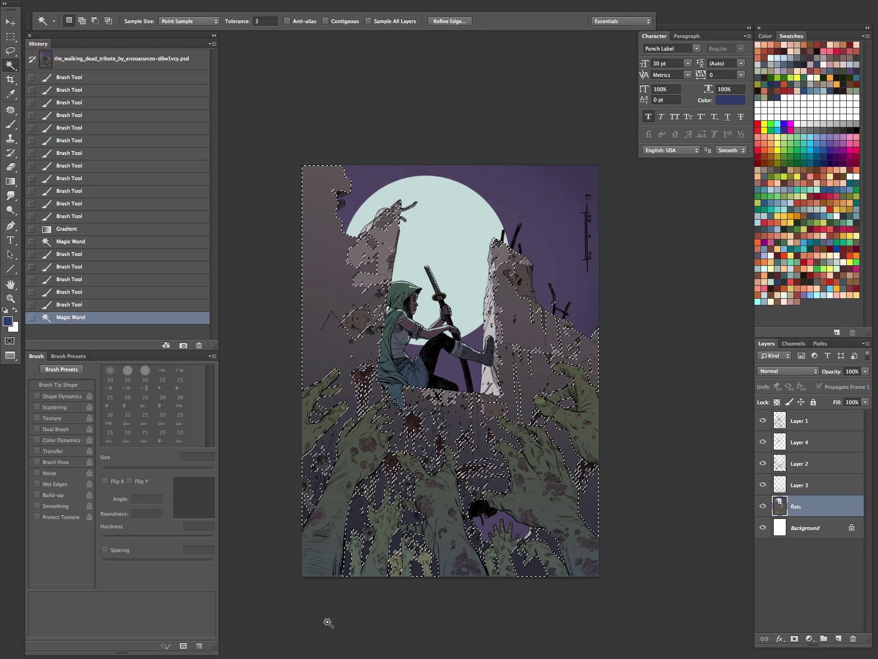
left_click(791, 464)
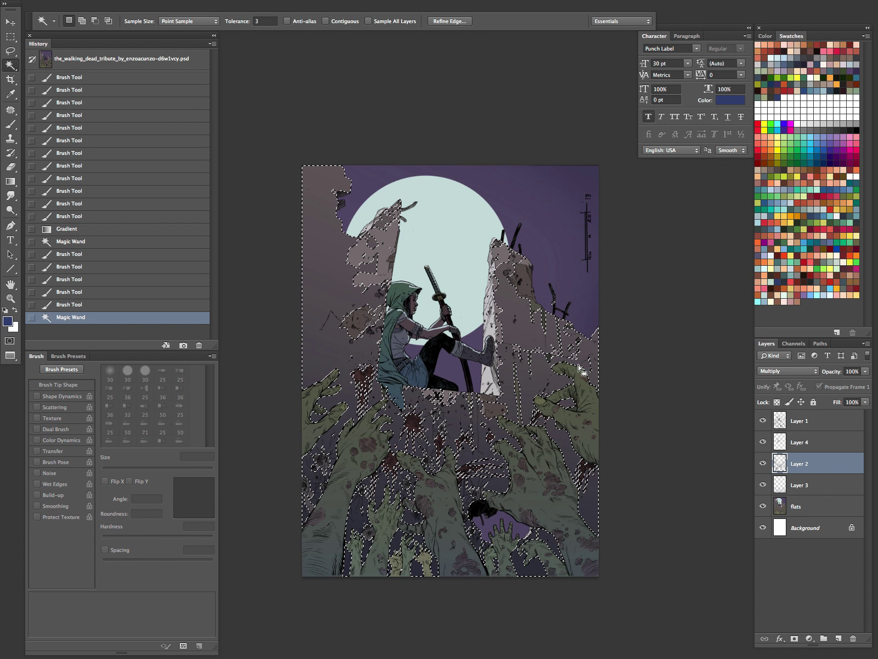
key("ctrl+d")
Step: Hide the interface and brush dark blue shading down the wall along the artwork's left edge
key("b")
key("Tab")
left_click_drag(322, 91, 275, 513)
mouse_move(292, 258)
left_mouse_down()
mouse_move(310, 543)
mouse_move(302, 604)
left_mouse_up()
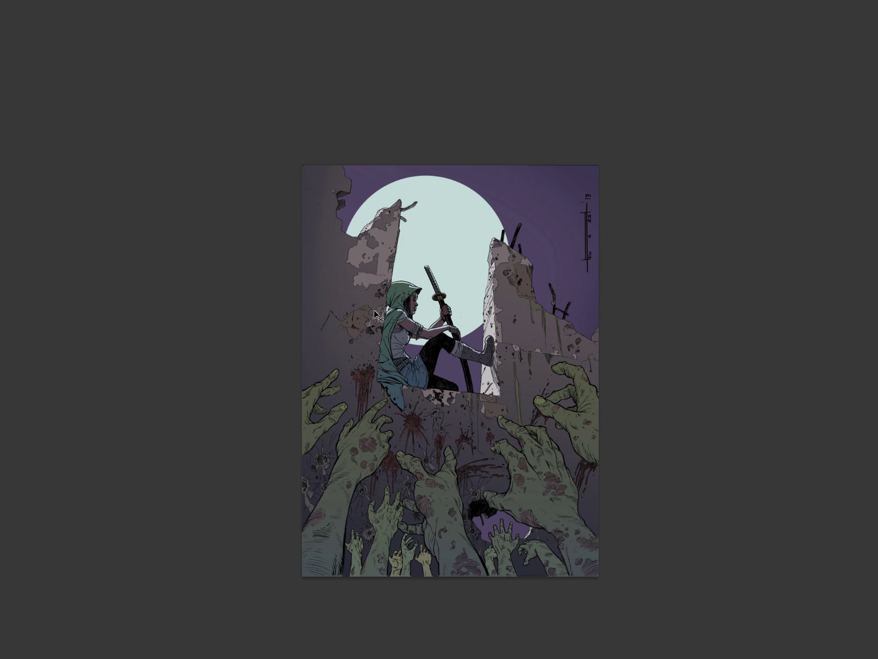
key("Tab")
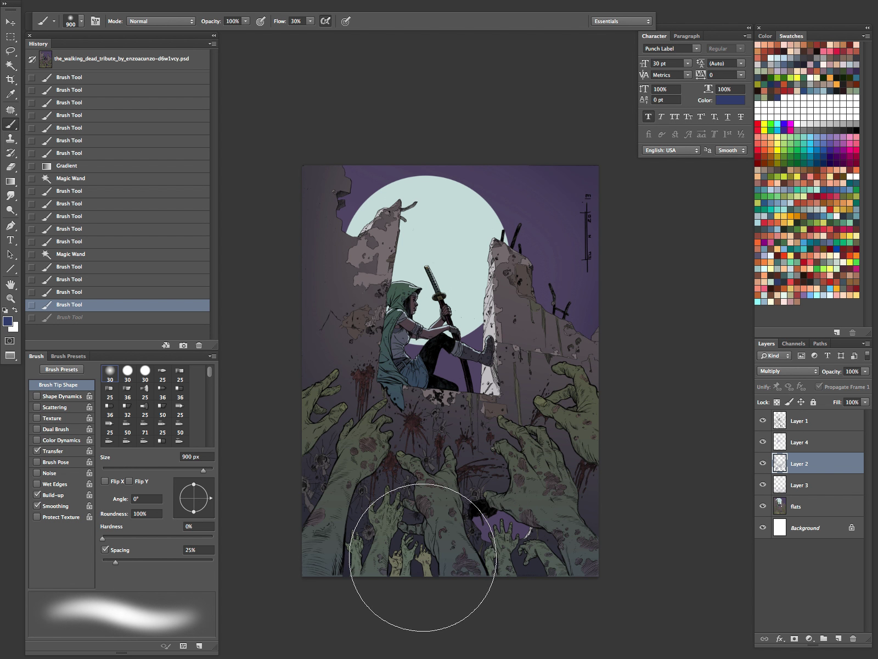
Step: Show the artwork in a floating document window without panels and reposition that window
key("h")
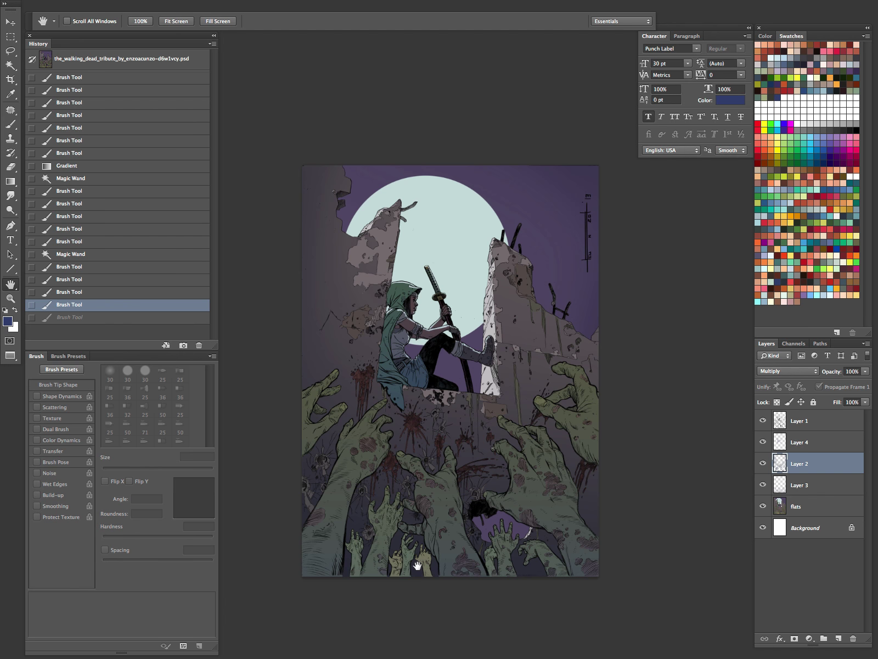
key("f")
key("f")
key("Tab")
left_click_drag(375, 104, 556, 59)
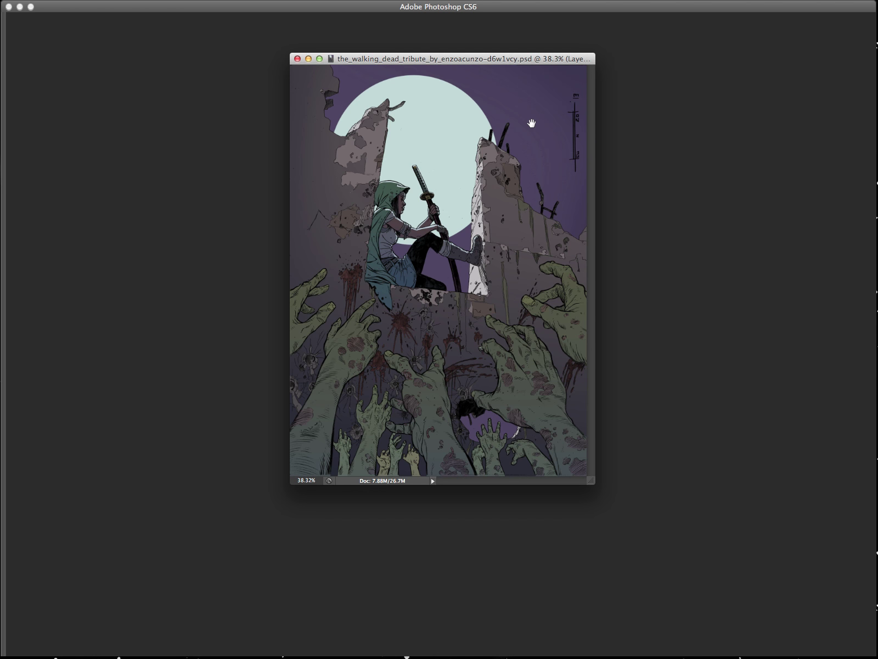
left_click_drag(498, 61, 439, 74)
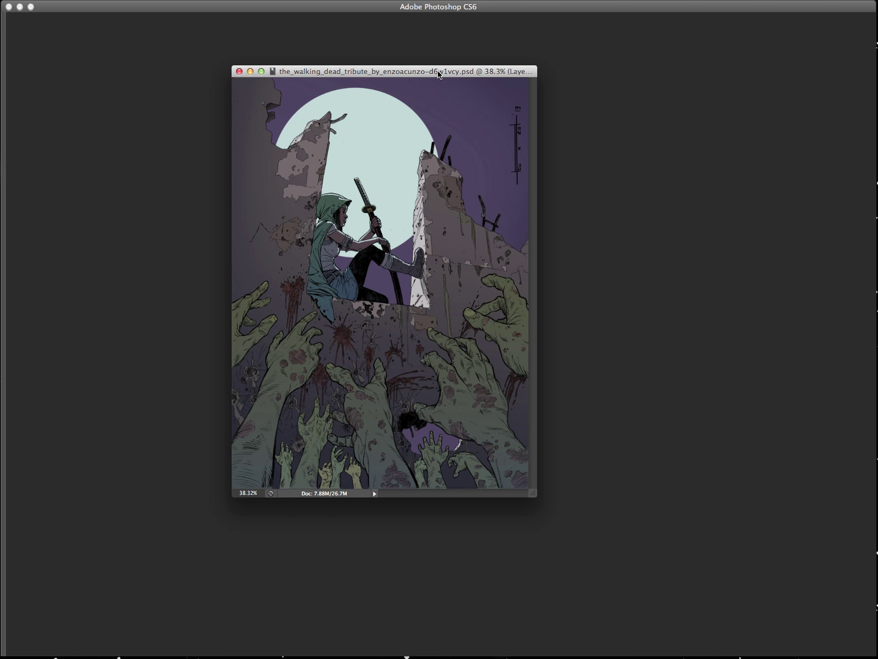